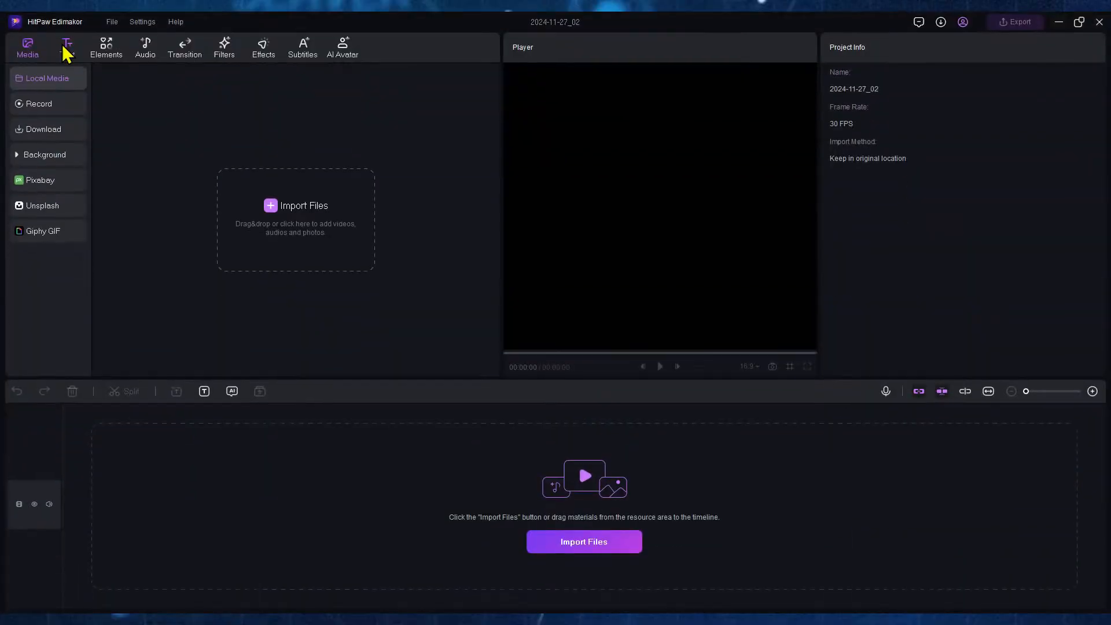
# Look through the Text, Elements, Audio, Transition, Filters, Effects, Subtitles and AI Avatar libraries of the editor
pyautogui.click(66, 49)
pyautogui.click(101, 49)
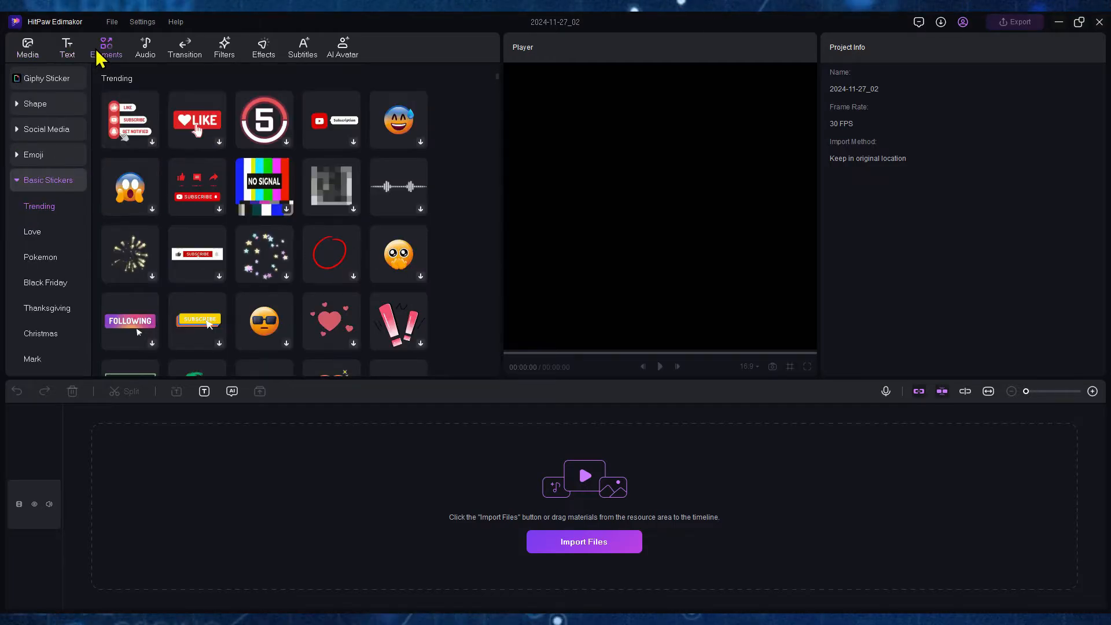
pyautogui.click(143, 51)
pyautogui.click(183, 50)
pyautogui.click(225, 50)
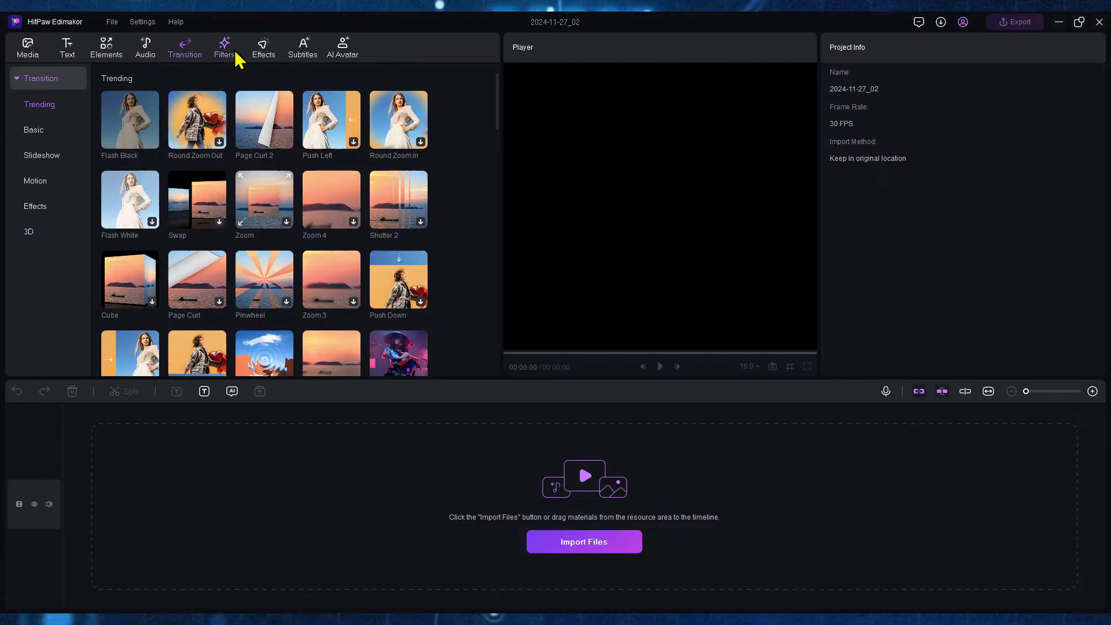
pyautogui.click(269, 50)
pyautogui.click(302, 53)
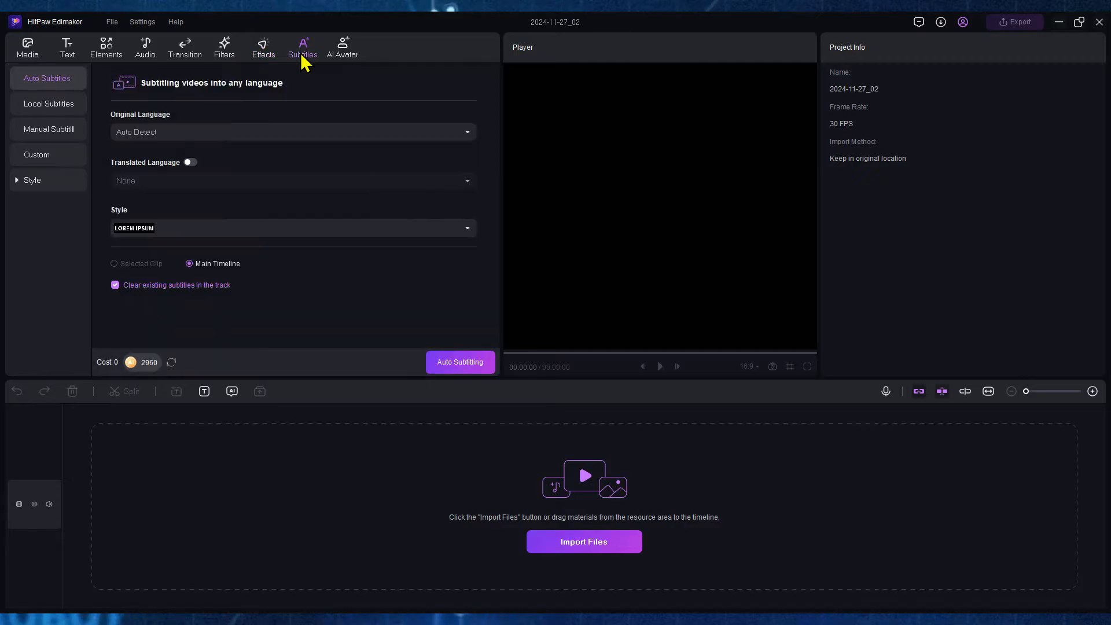
pyautogui.click(341, 51)
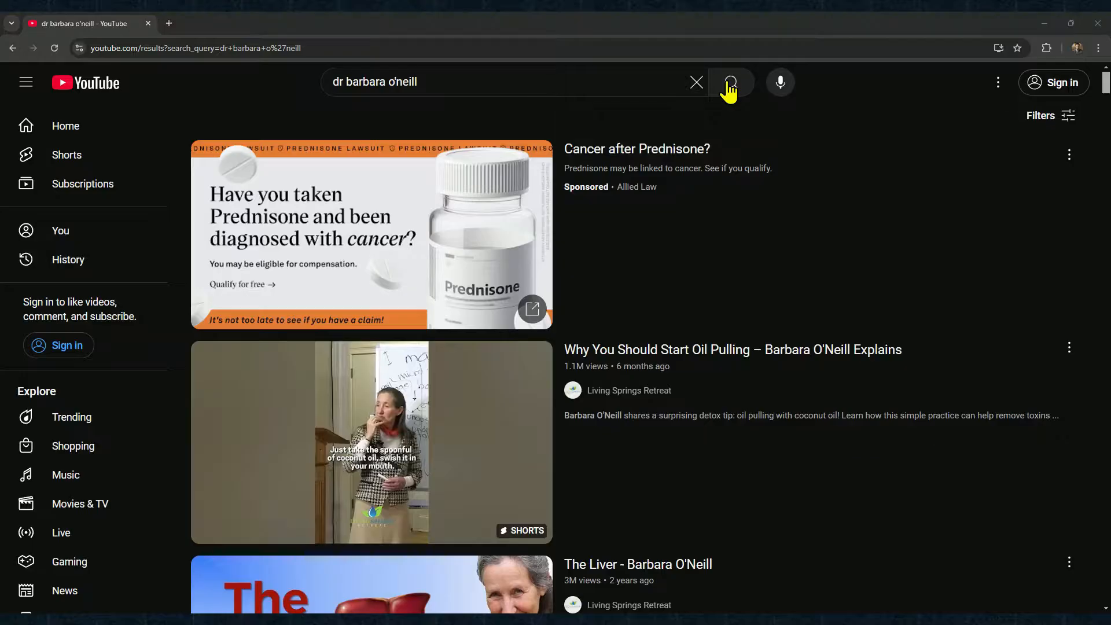
pyautogui.click(417, 86)
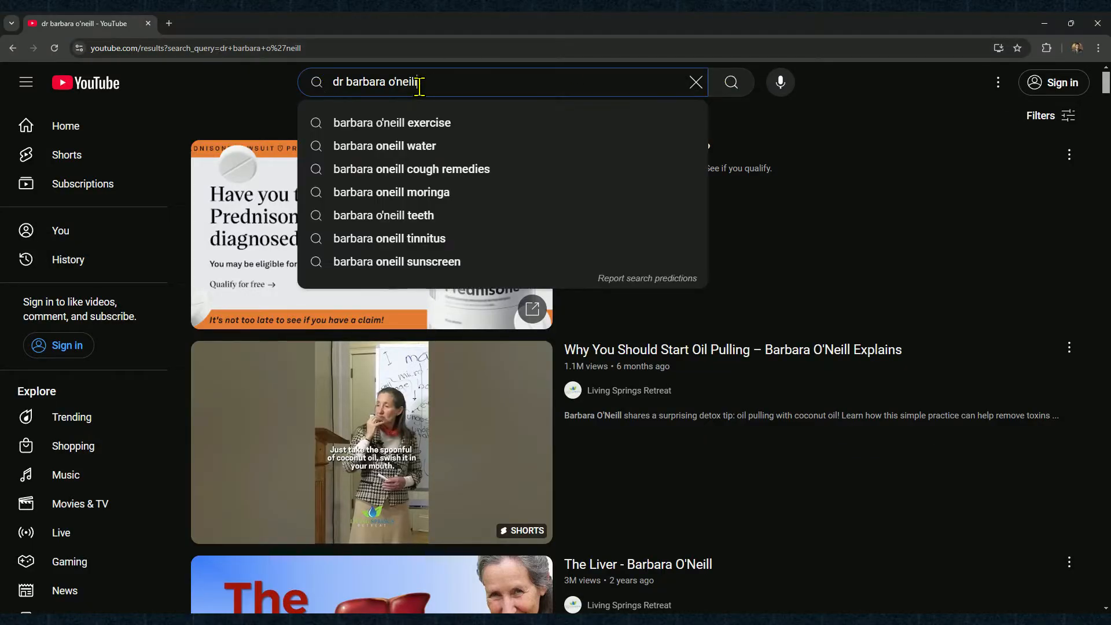
pyautogui.moveTo(416, 87); pyautogui.dragTo(320, 87)
pyautogui.scroll(-8, 704, 324)
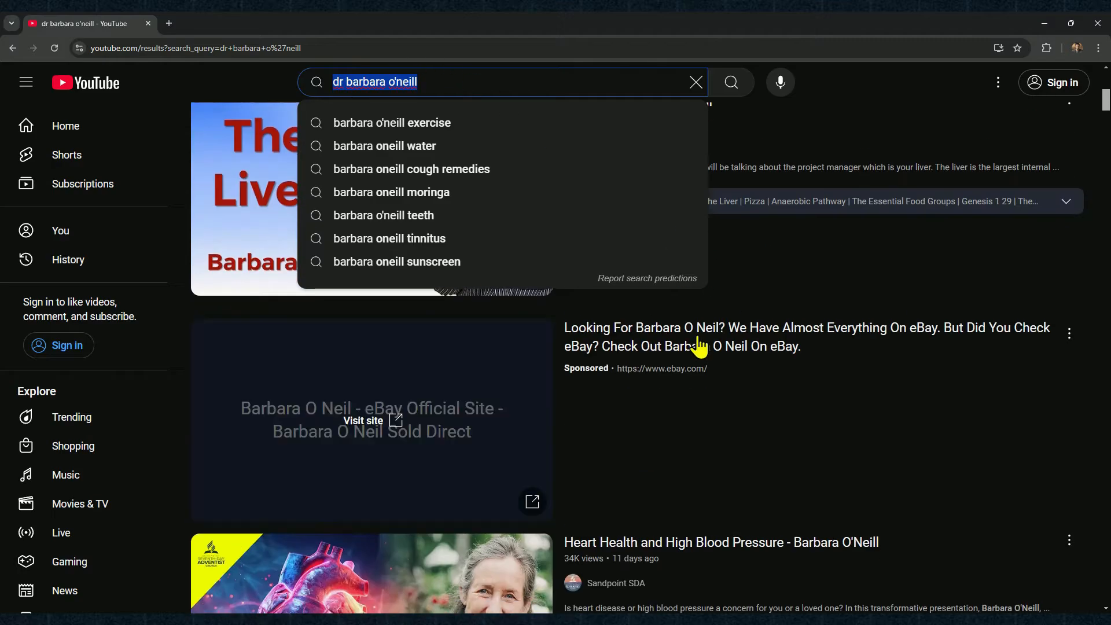
pyautogui.click(875, 90)
# Copy the share link of the YouTube video "A Drop of this OIL IMPROVES VISION & Heal Eyes | Barbara O'Neill"
pyautogui.scroll(-1, 702, 387)
pyautogui.scroll(-15, 705, 393)
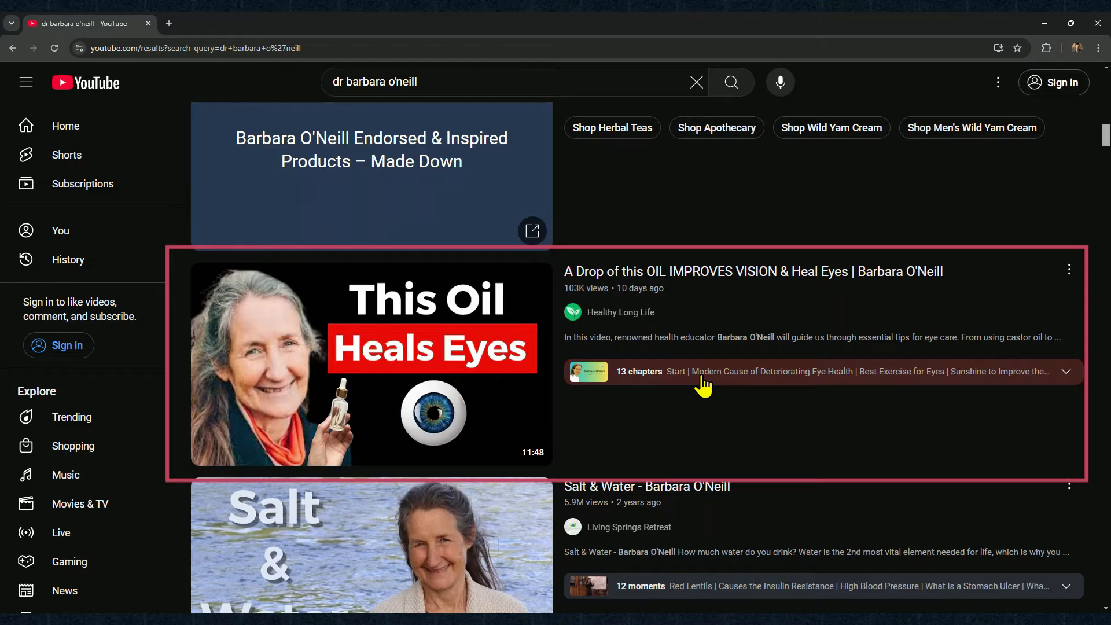
pyautogui.click(1068, 269)
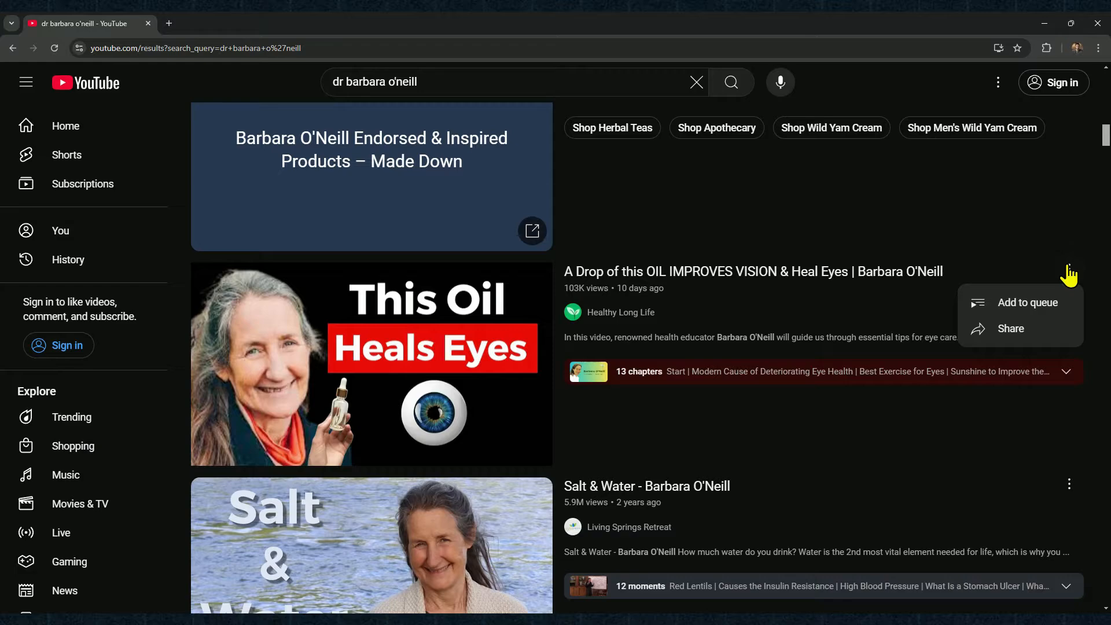
pyautogui.click(1013, 341)
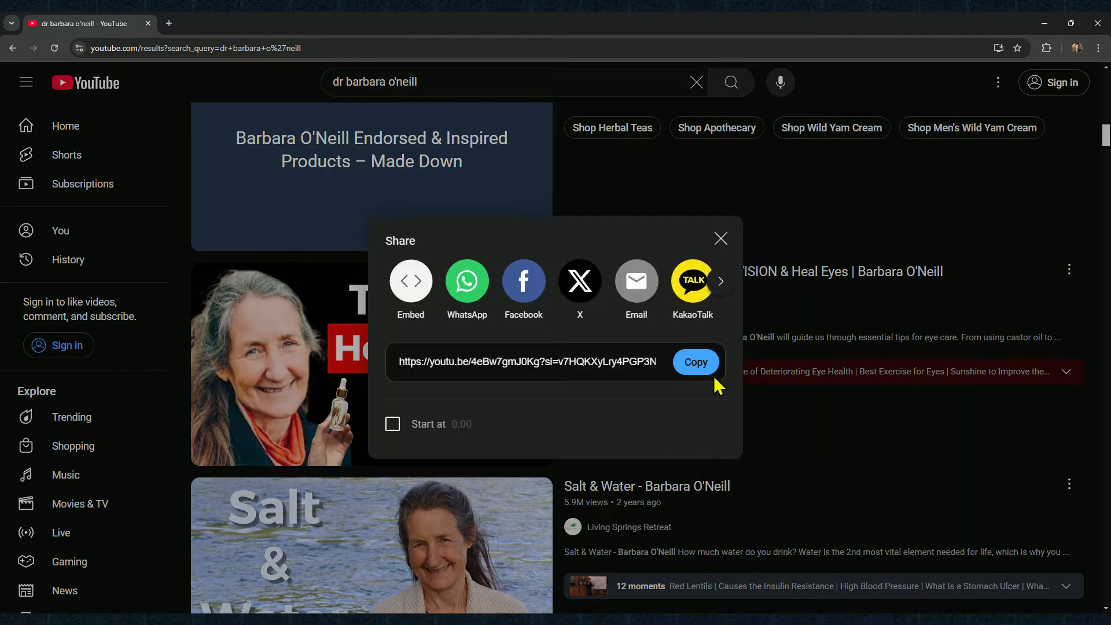
pyautogui.click(692, 366)
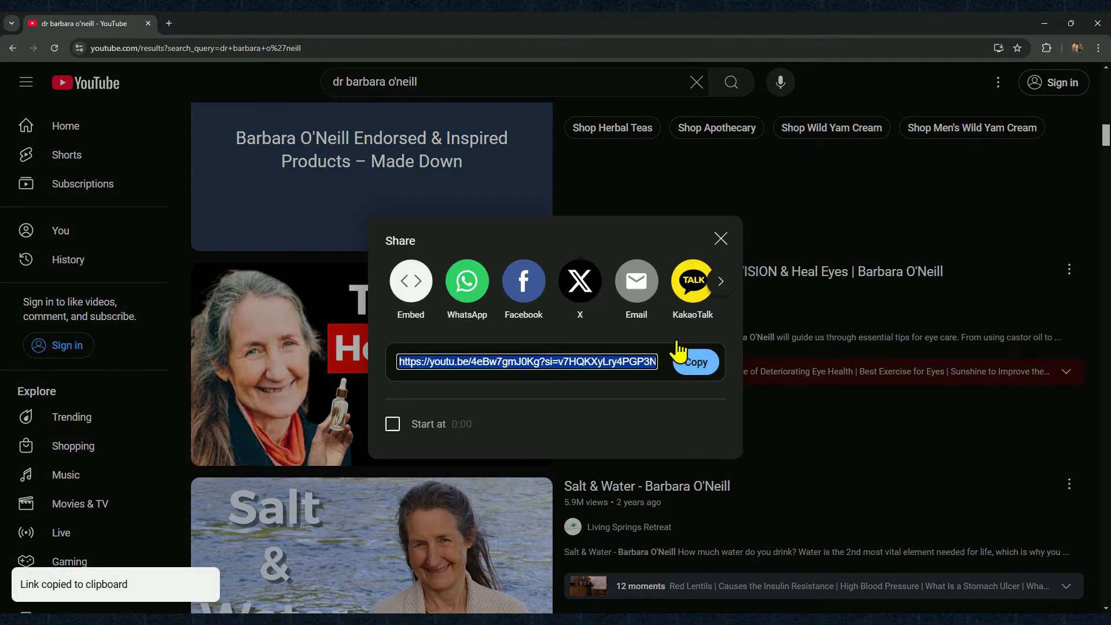
# Find the NoteGPT website in a new browser tab and open its YouTube Video Summarizer
pyautogui.click(169, 23)
pyautogui.write('no')
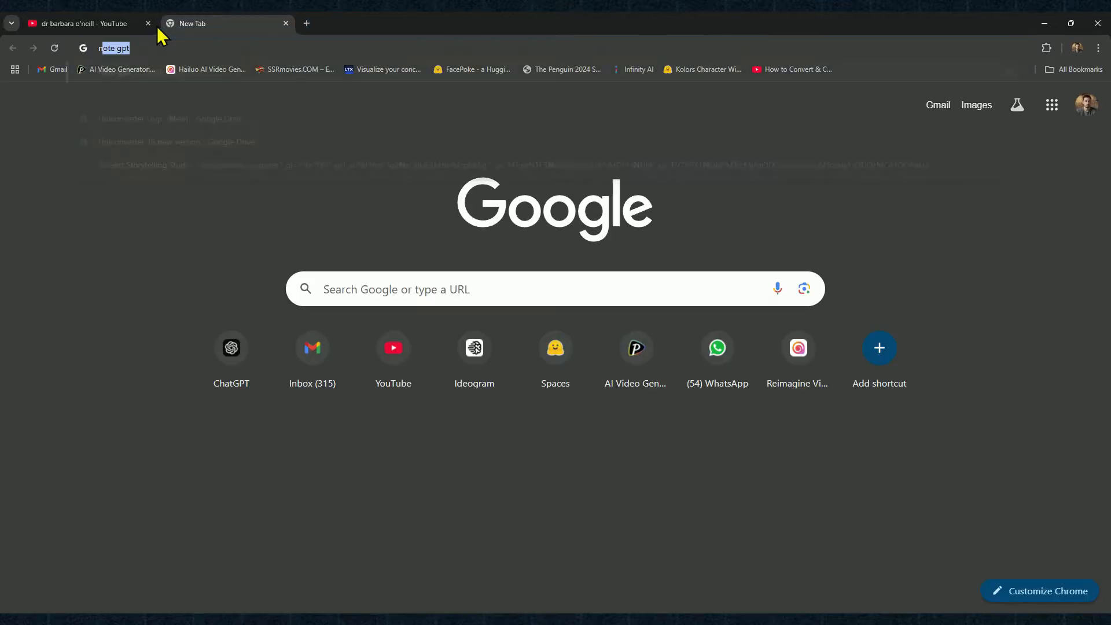
pyautogui.write('te')
pyautogui.press('Return')
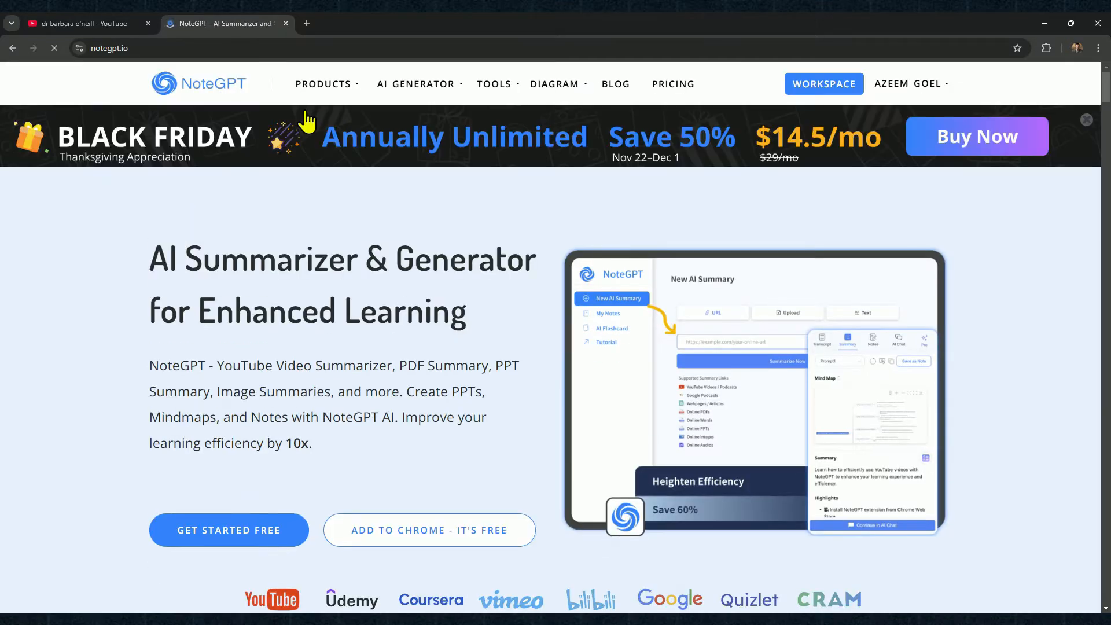
pyautogui.moveTo(323, 88)
pyautogui.click(322, 123)
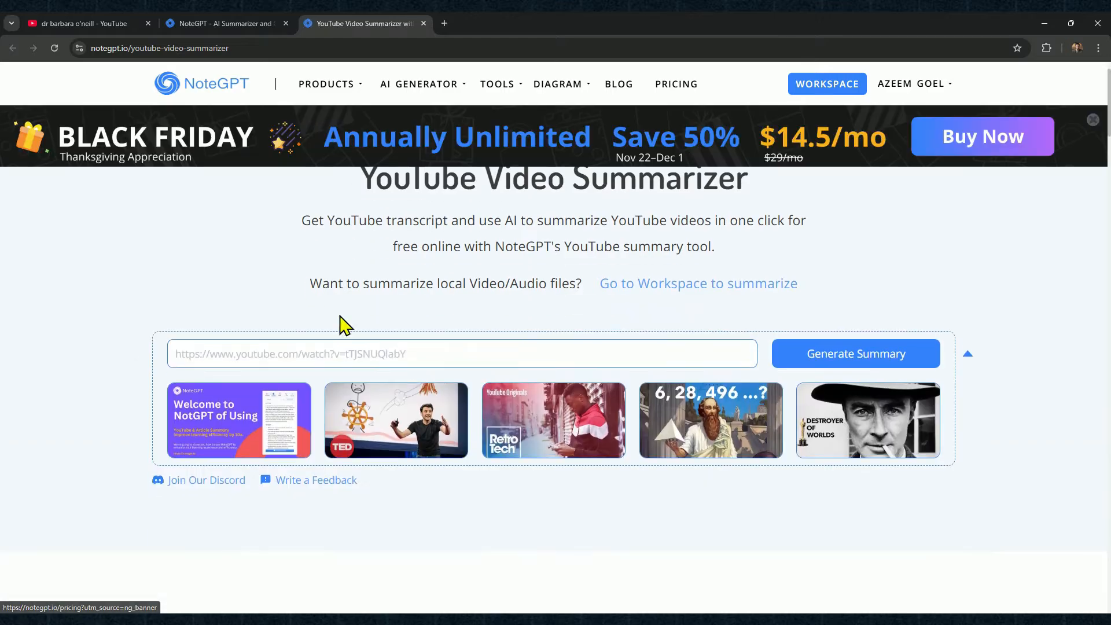
# Paste the copied video link into the summarizer and generate the summary and transcript
pyautogui.click(317, 345)
pyautogui.hotkey('ctrl', 'v')
pyautogui.click(836, 353)
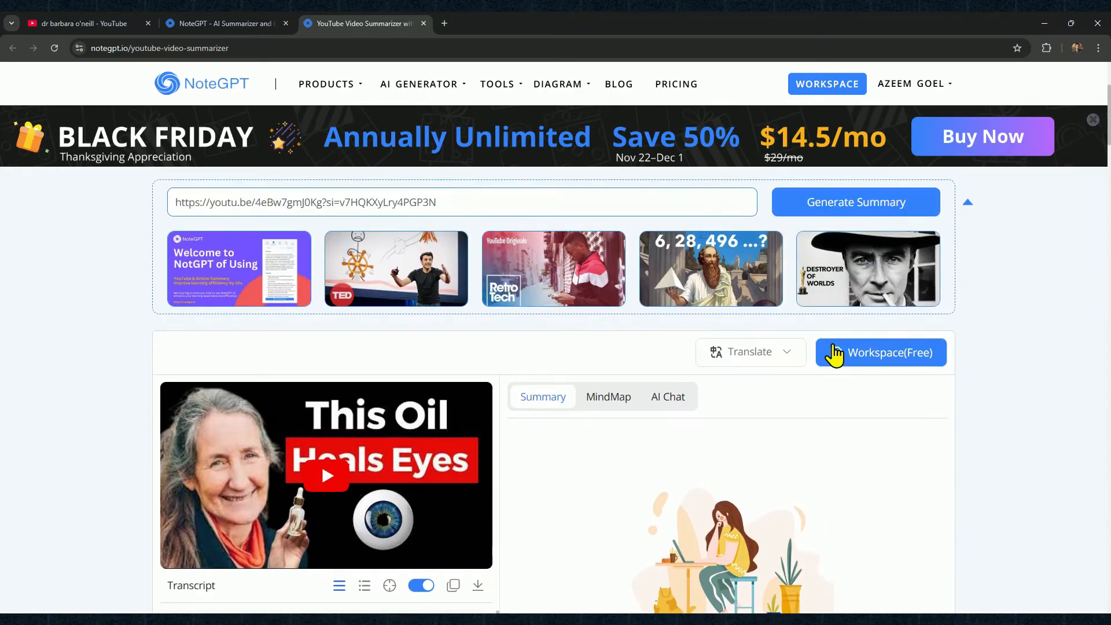
pyautogui.scroll(-4, 832, 344)
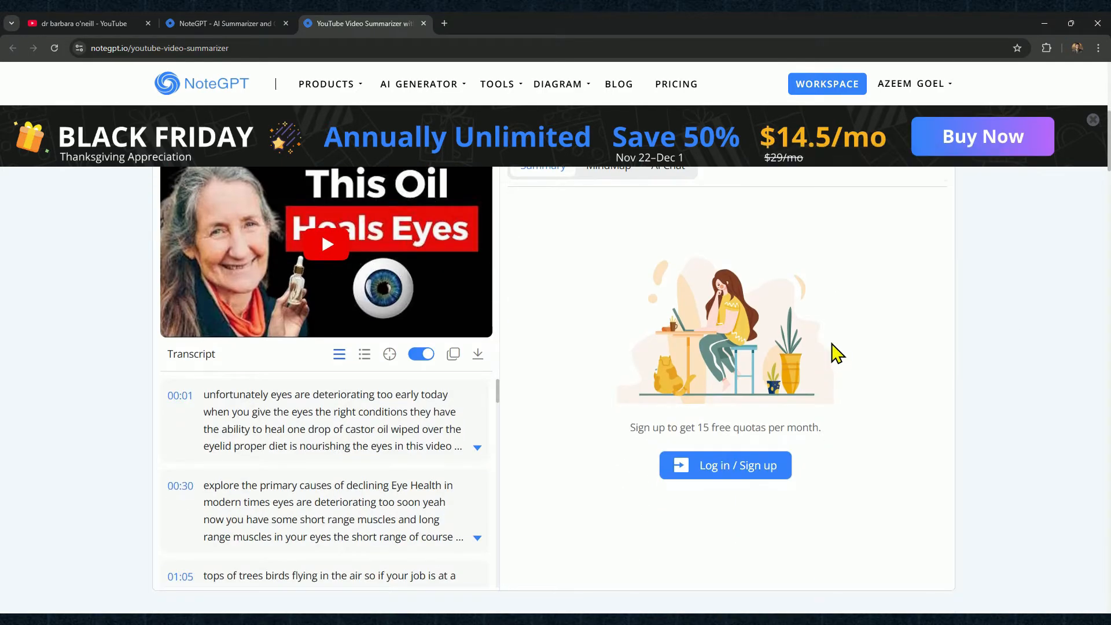
# Open ChatGPT in a new tab and enter a prompt to revise the script engagingly with commentary, labelling and highlighting Dr. Barbara O'Neill's points
pyautogui.click(446, 24)
pyautogui.write('c')
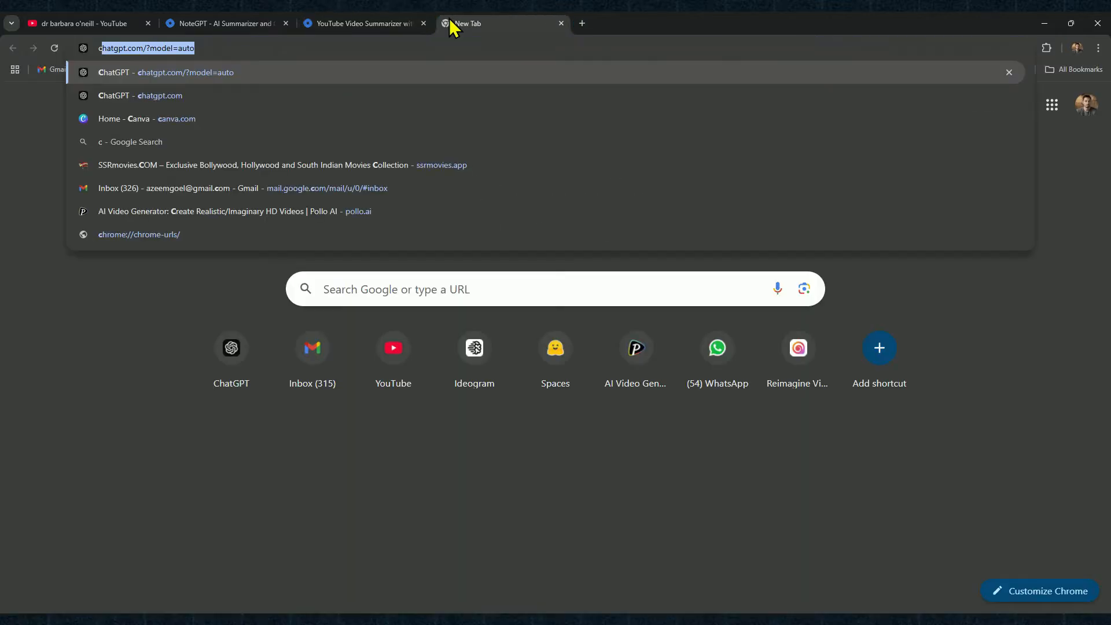
pyautogui.press('Return')
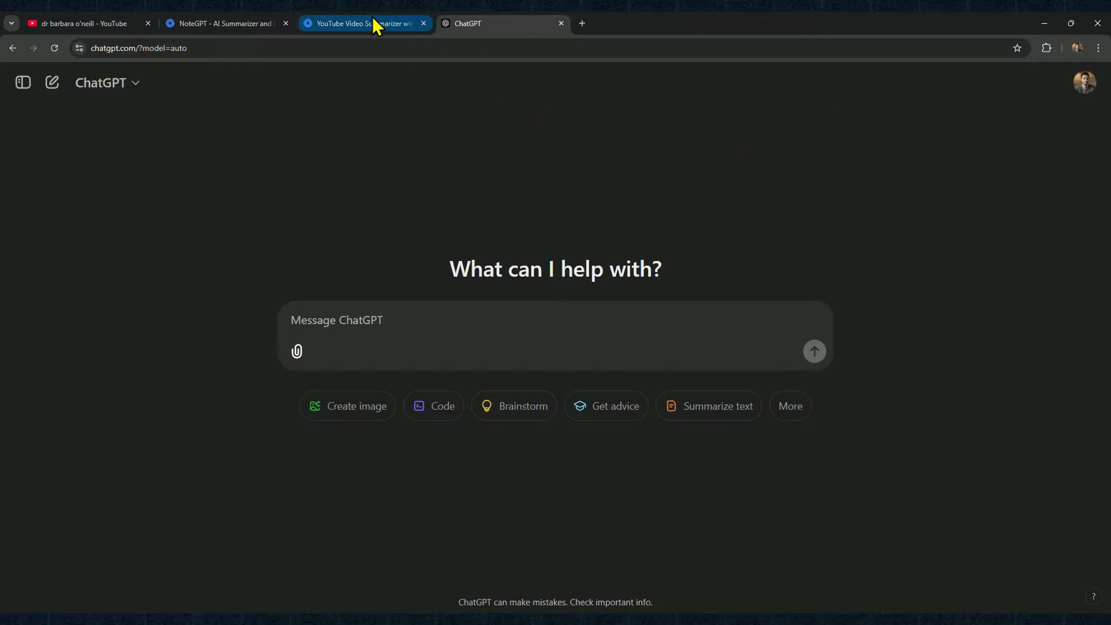
pyautogui.click(370, 25)
pyautogui.click(533, 30)
pyautogui.click(357, 318)
pyautogui.hotkey('ctrl', 'v')
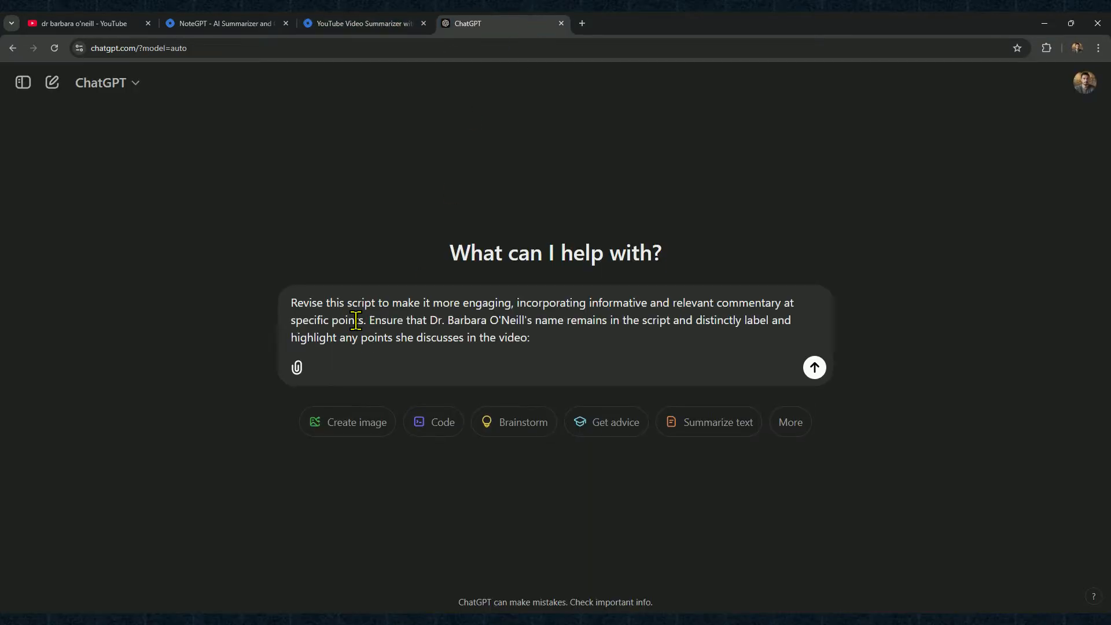
# Copy the video transcript from NoteGPT, append it to the ChatGPT prompt, and submit it for a revised script
pyautogui.click(360, 22)
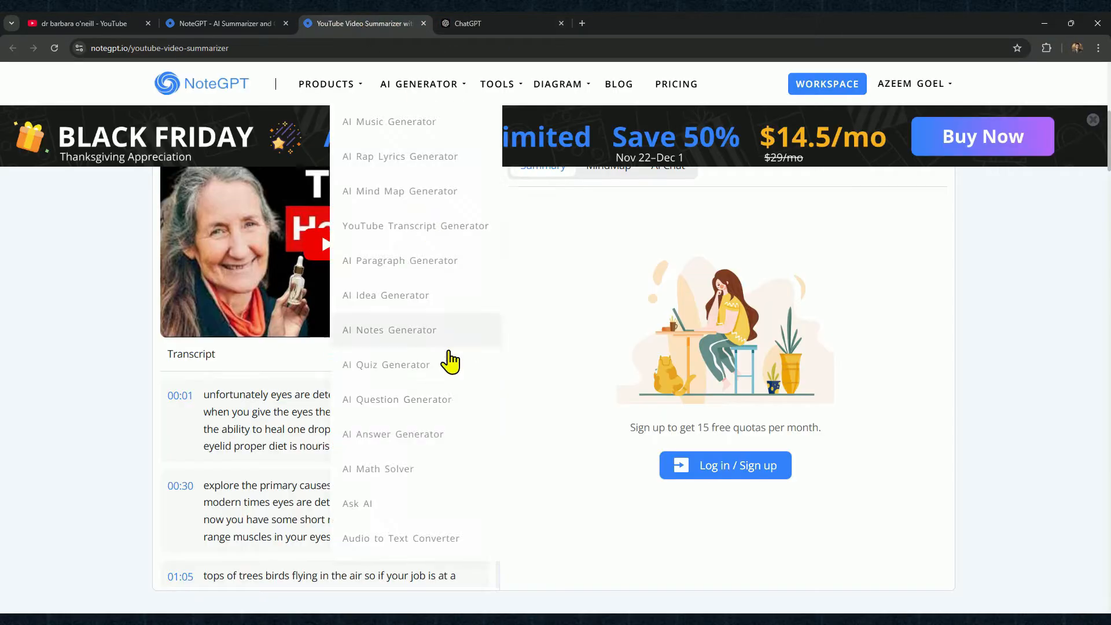
pyautogui.click(452, 355)
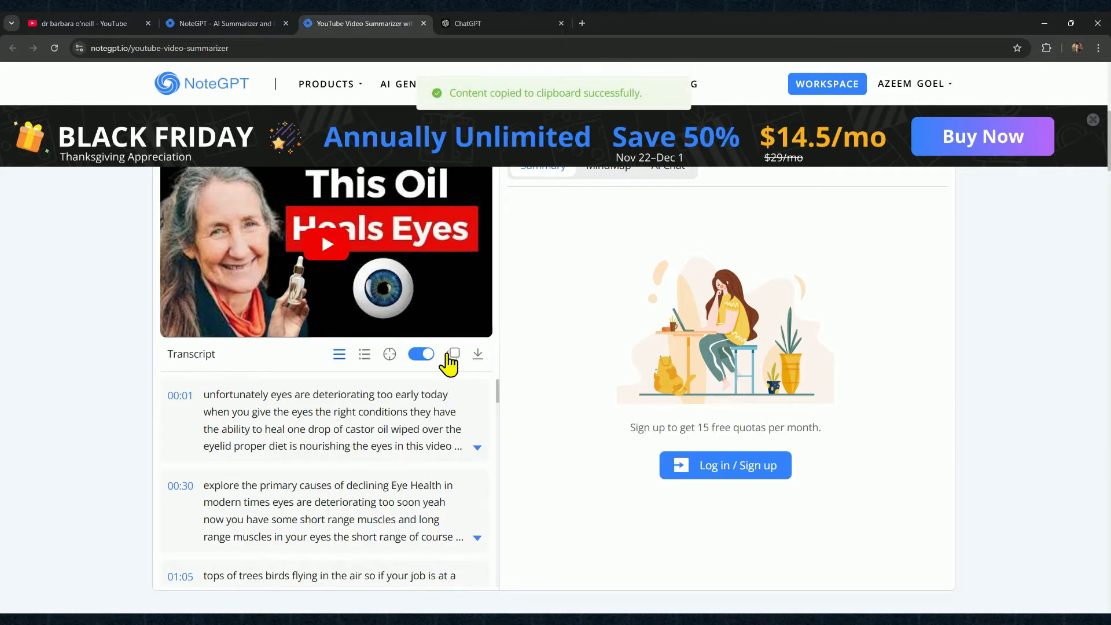
pyautogui.click(474, 23)
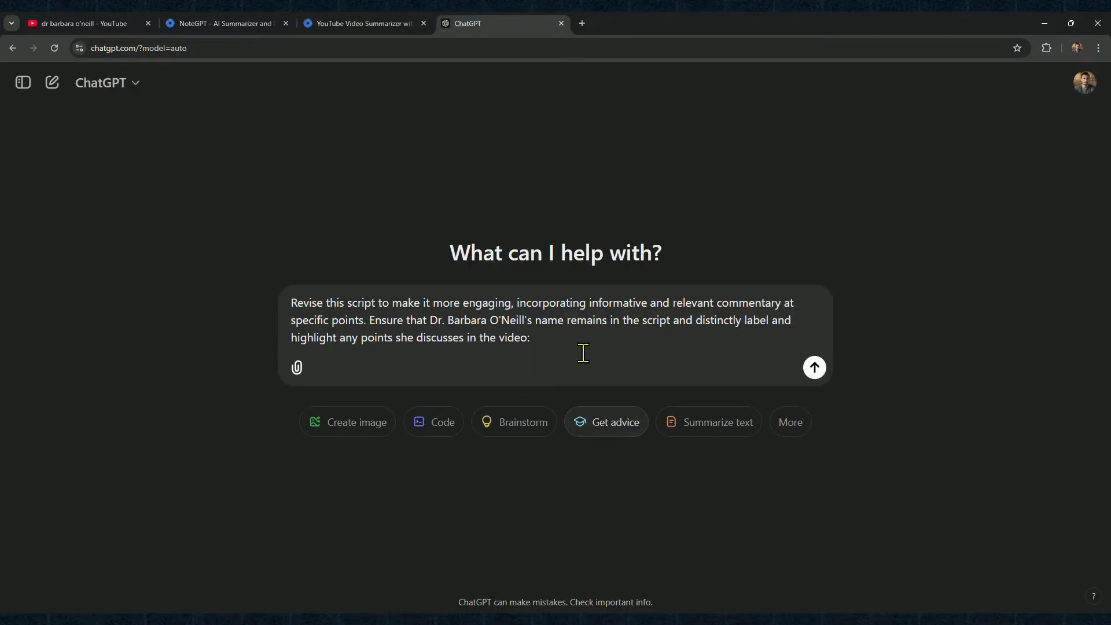
pyautogui.hotkey('ctrl', 'v')
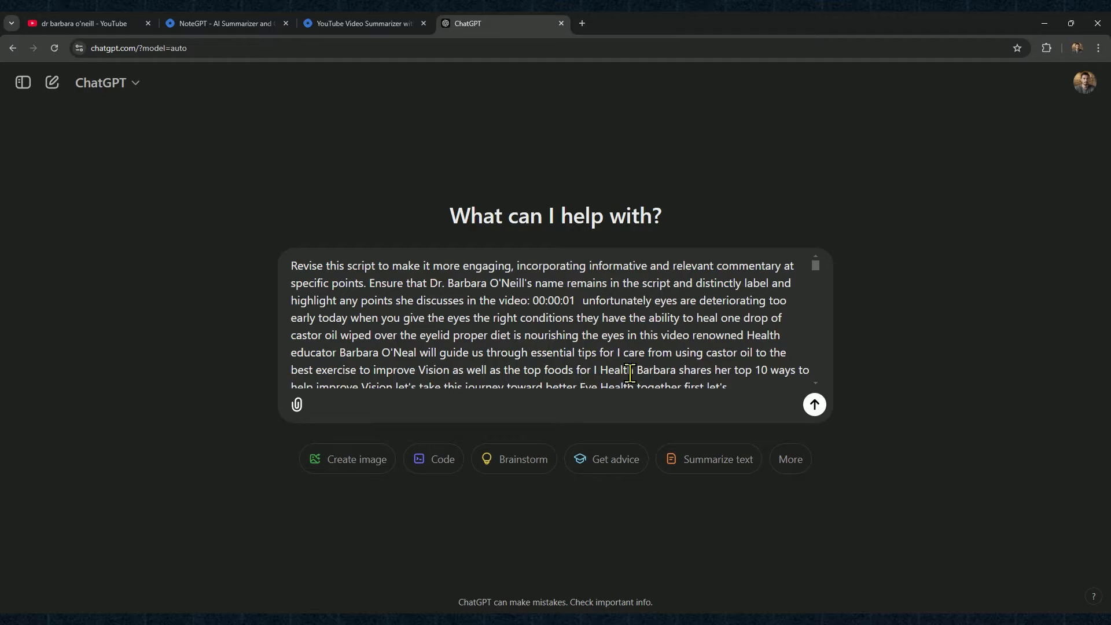
pyautogui.click(816, 405)
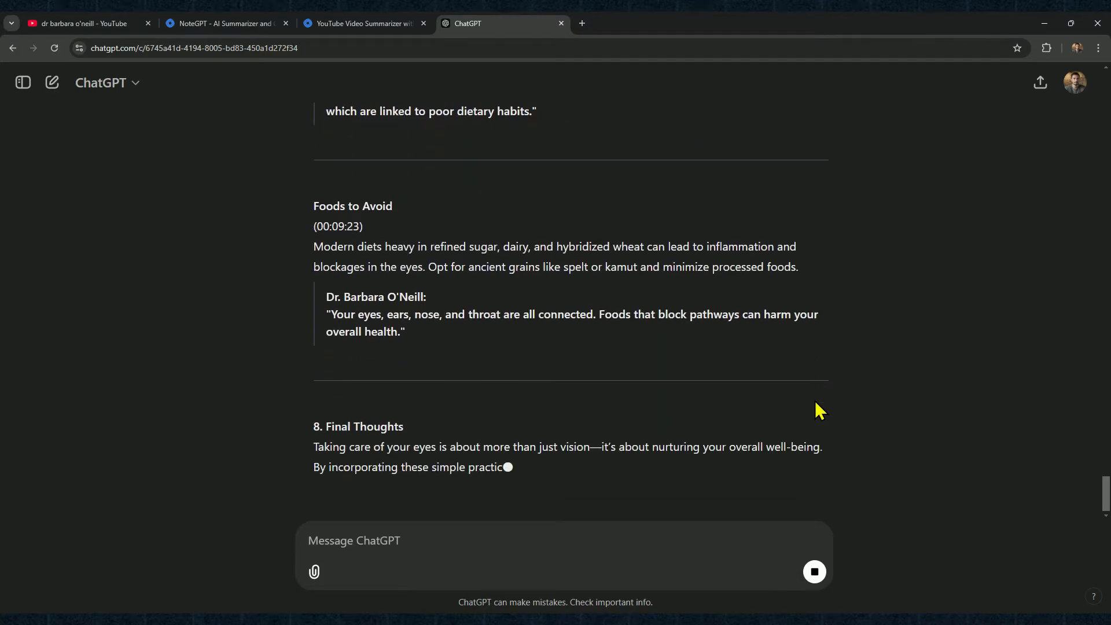
pyautogui.scroll(20, 816, 409)
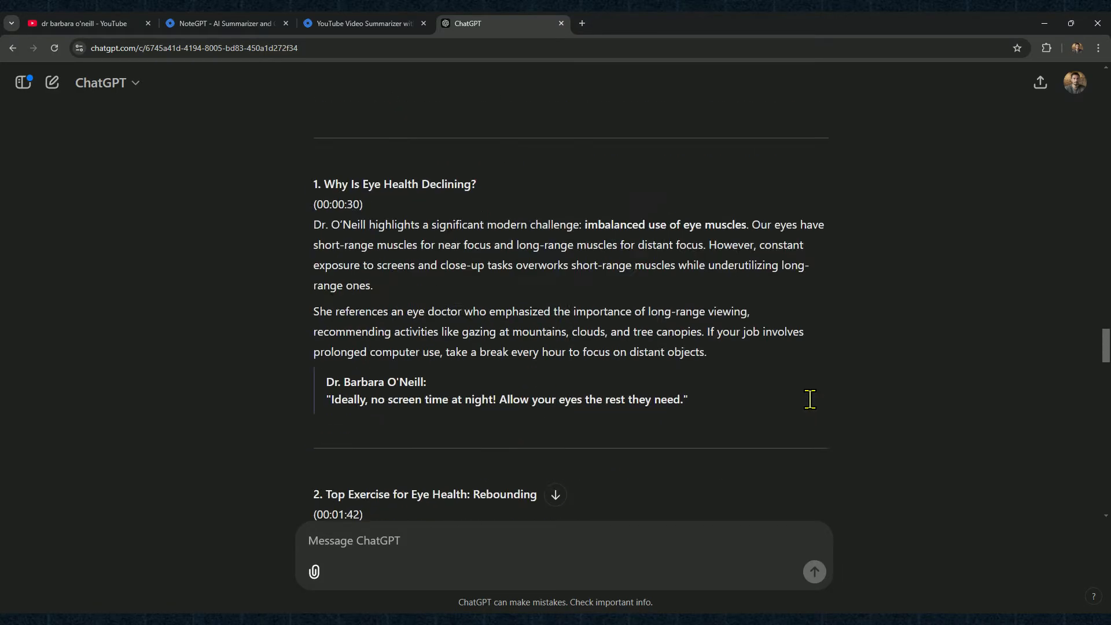
pyautogui.scroll(-4, 813, 410)
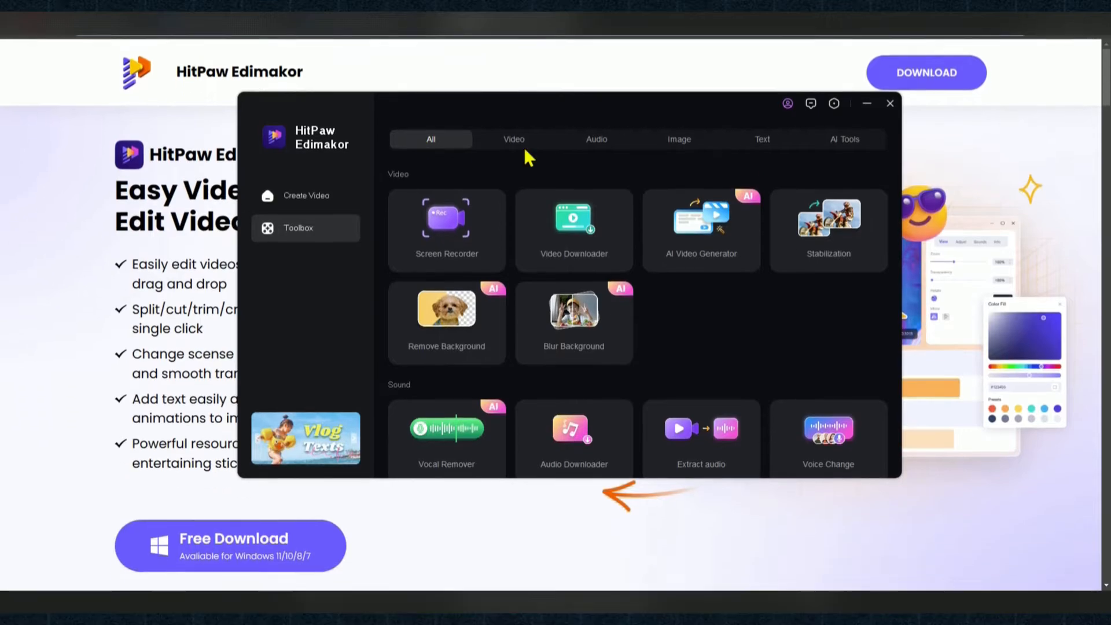
# Open the AI Avatar tool in HitPaw Edimakor and preview the generated 2024_11_26 avatar video
pyautogui.click(844, 144)
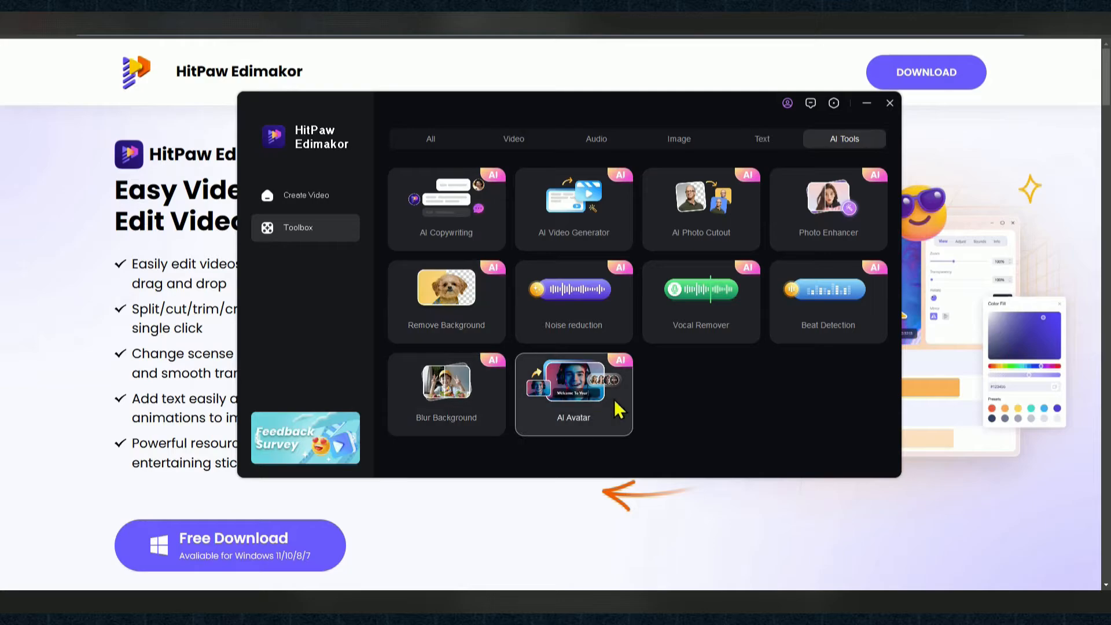
pyautogui.click(580, 403)
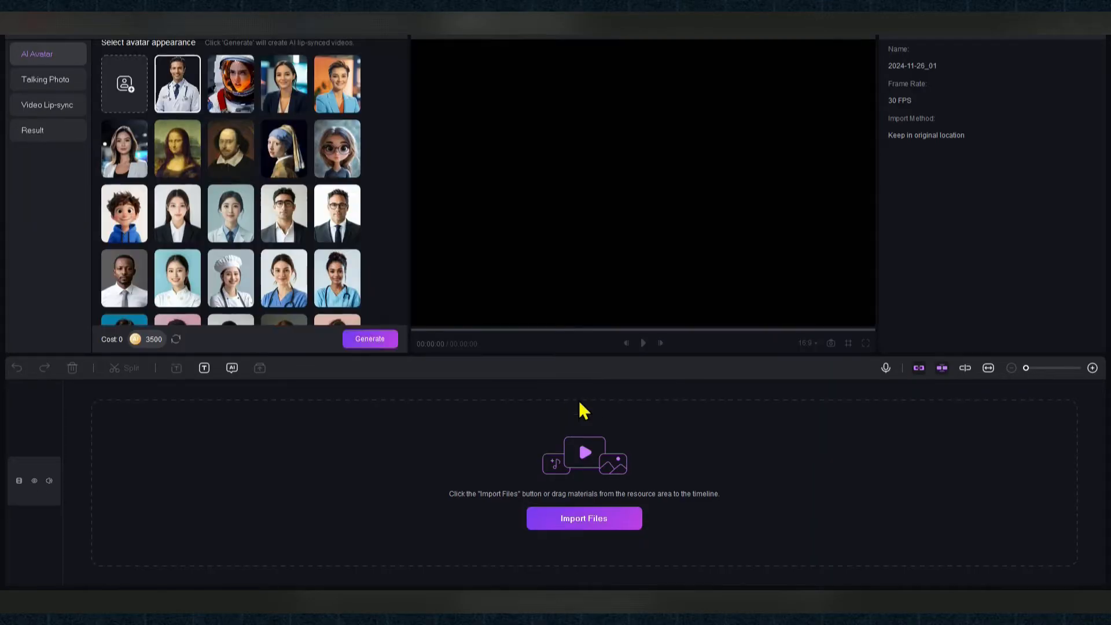
pyautogui.click(39, 132)
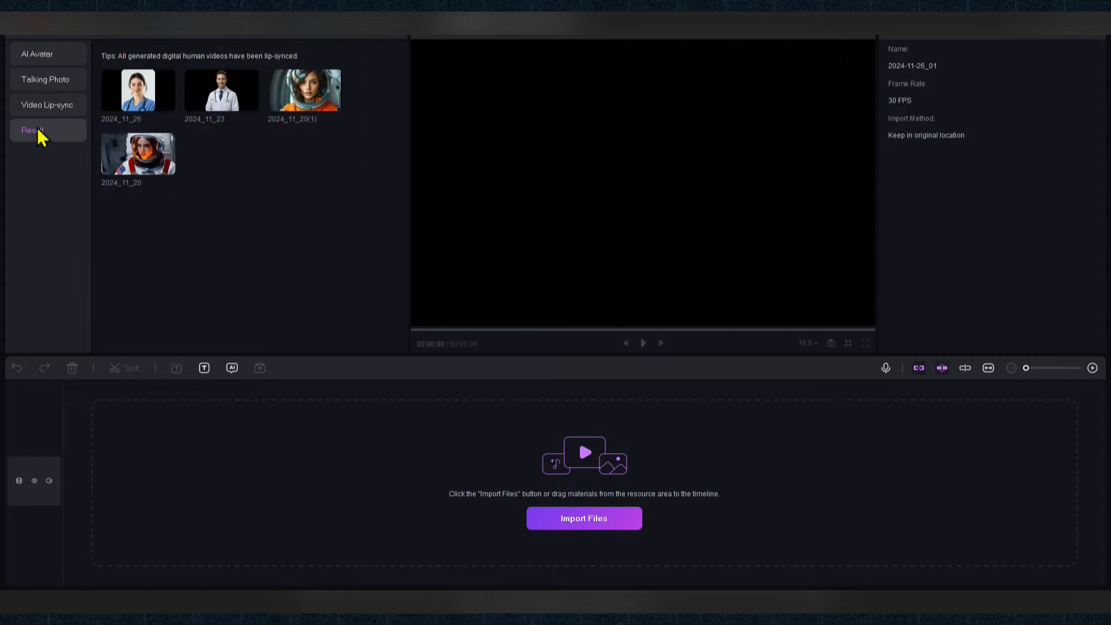
pyautogui.click(135, 86)
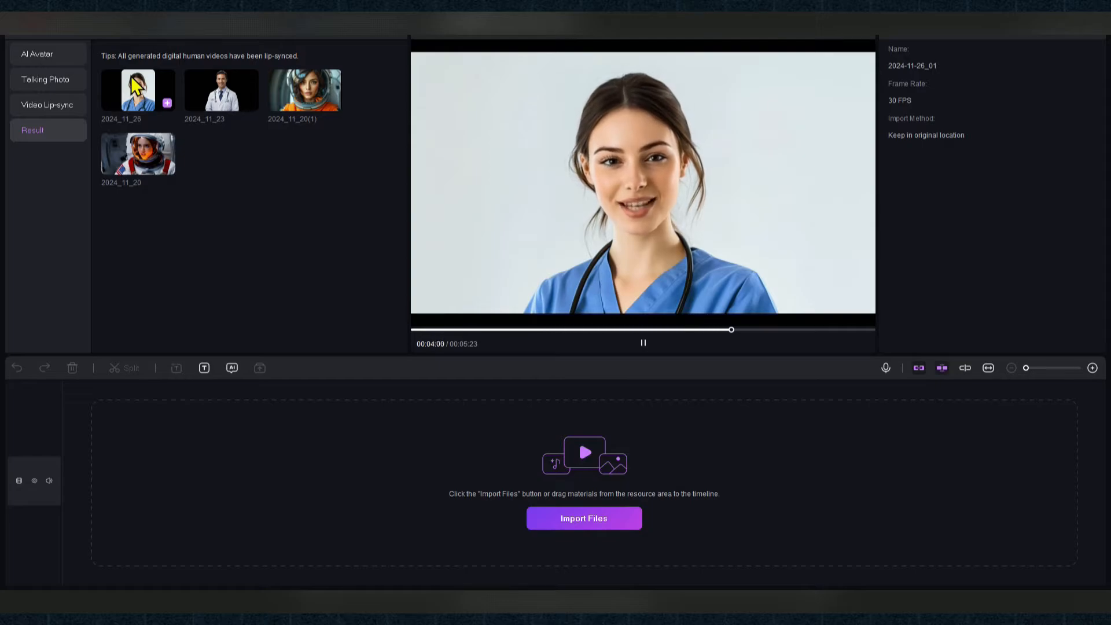
# Return to the AI Avatar settings and look through the available avatar appearances
pyautogui.click(48, 54)
pyautogui.scroll(-2, 274, 166)
pyautogui.scroll(-5, 274, 166)
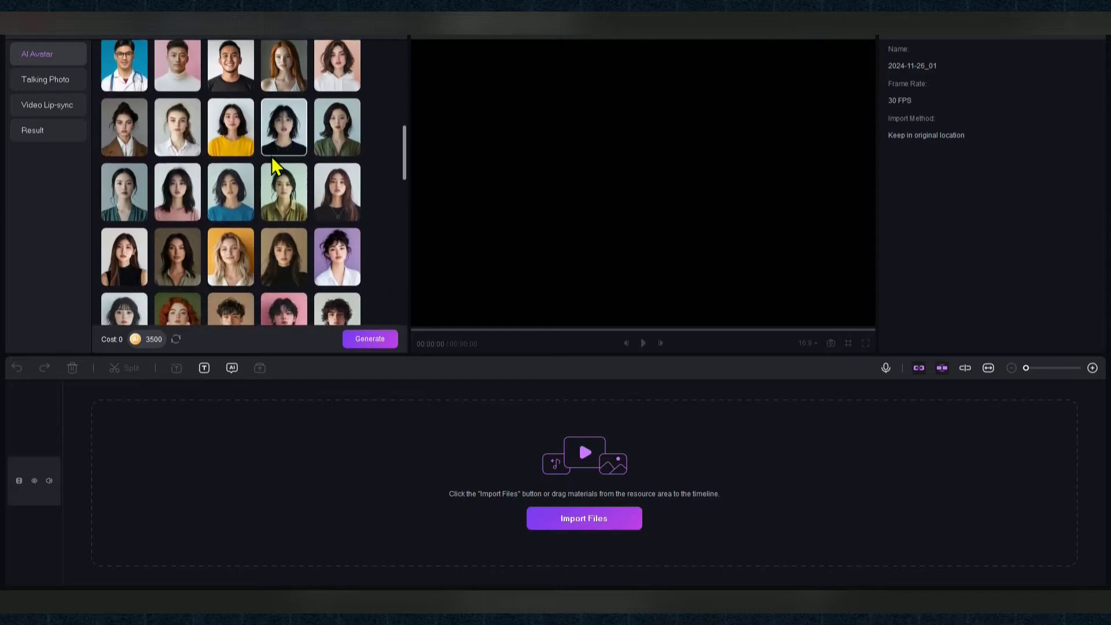
pyautogui.scroll(-3, 274, 166)
pyautogui.scroll(-6, 272, 160)
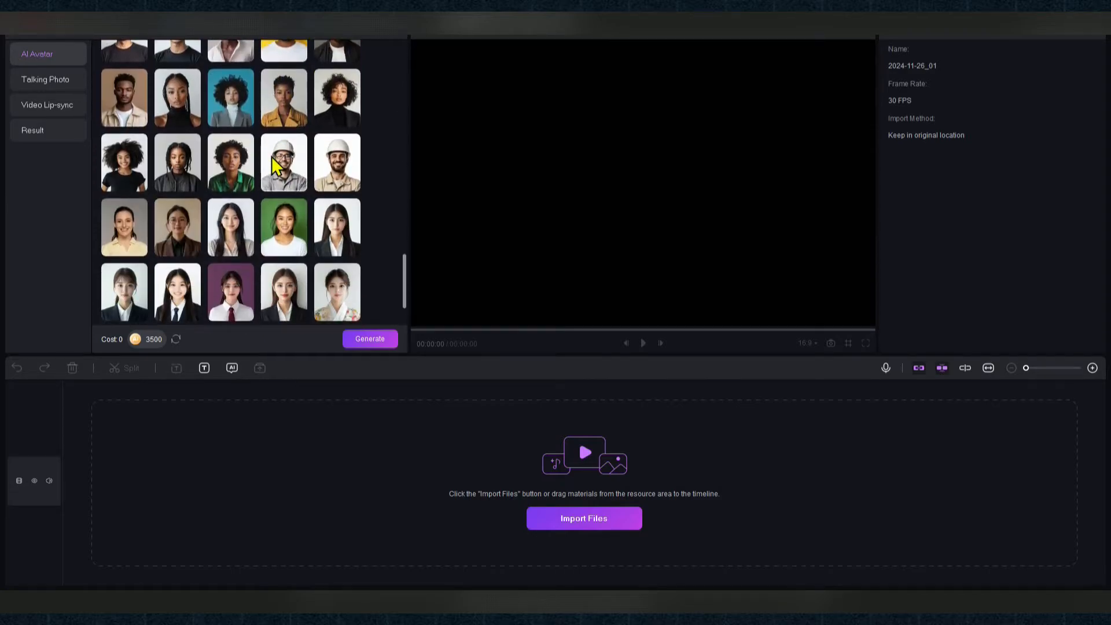
pyautogui.scroll(-4, 274, 158)
pyautogui.scroll(15, 275, 165)
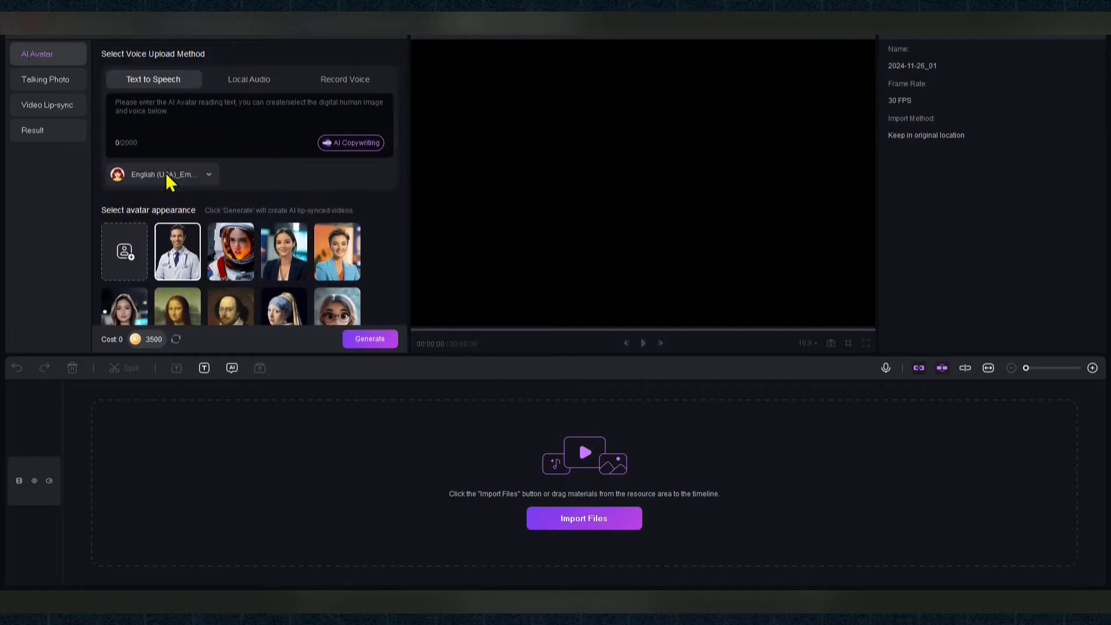
# Show the sad English (USA) voices for the avatar and preview Jenny and Aria
pyautogui.click(167, 176)
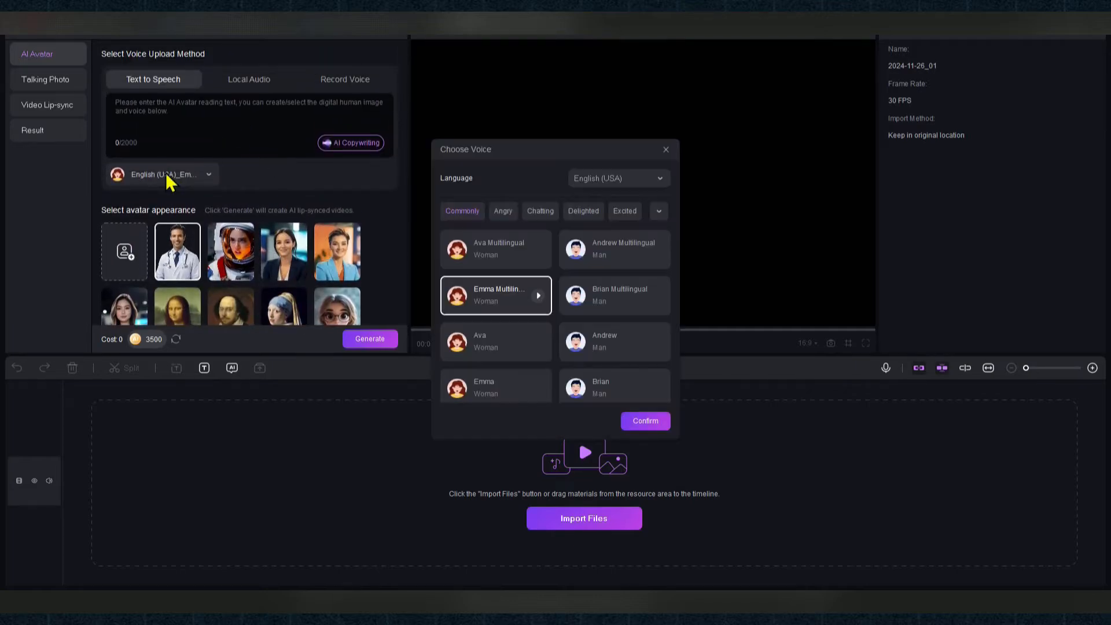
pyautogui.click(659, 213)
pyautogui.click(531, 235)
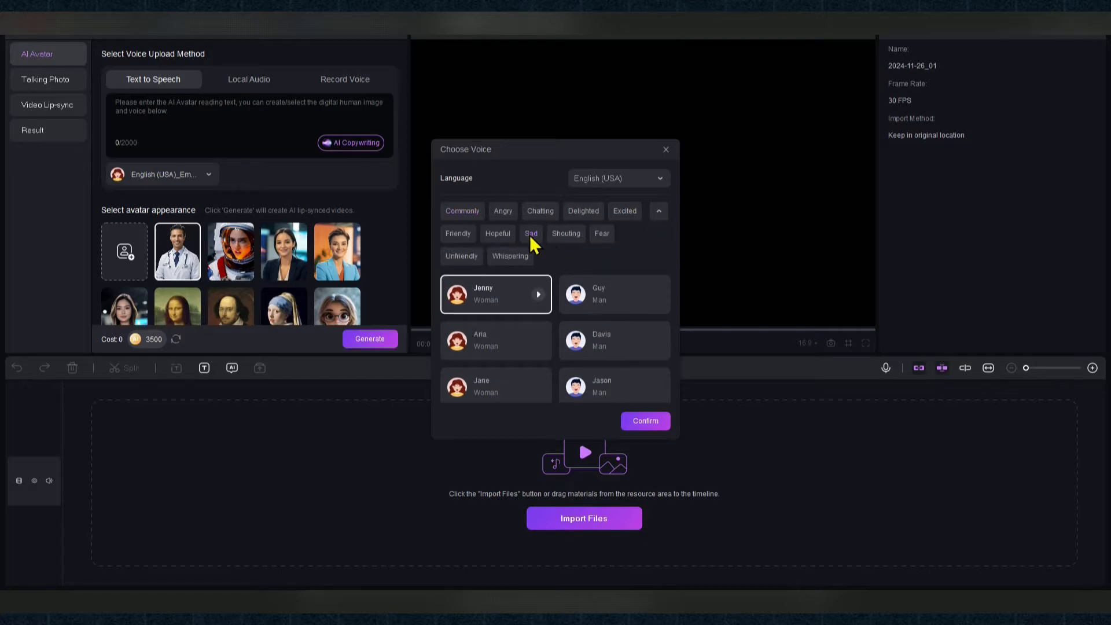
pyautogui.click(538, 295)
pyautogui.click(540, 342)
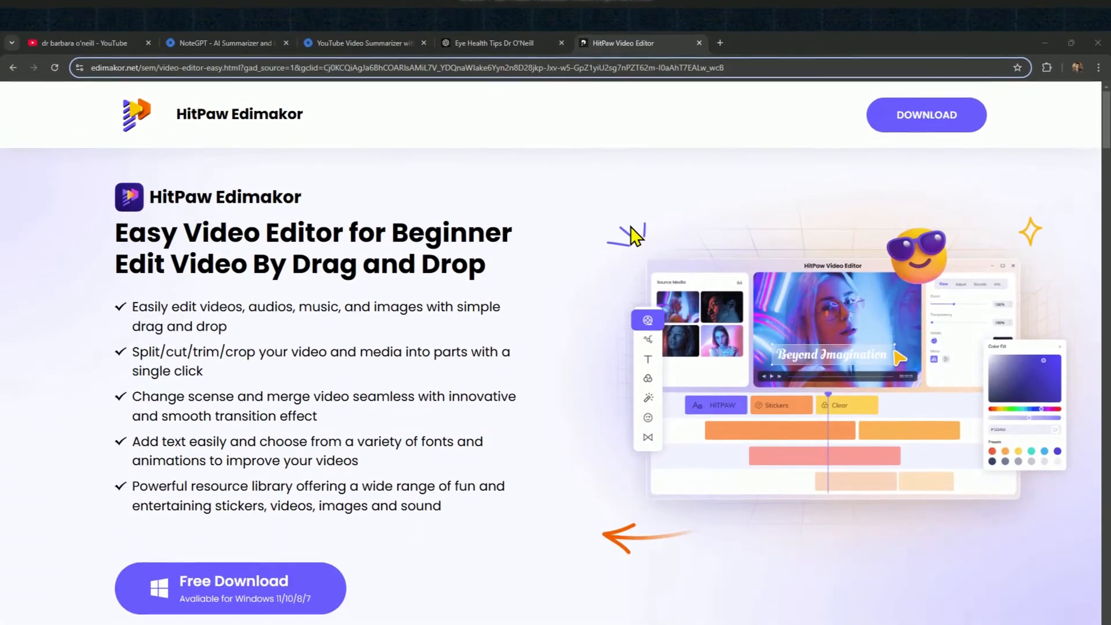
# Play the 2024-11-22_01 project preview and look through the revised eye-health script in ChatGPT
pyautogui.scroll(-6, 636, 357)
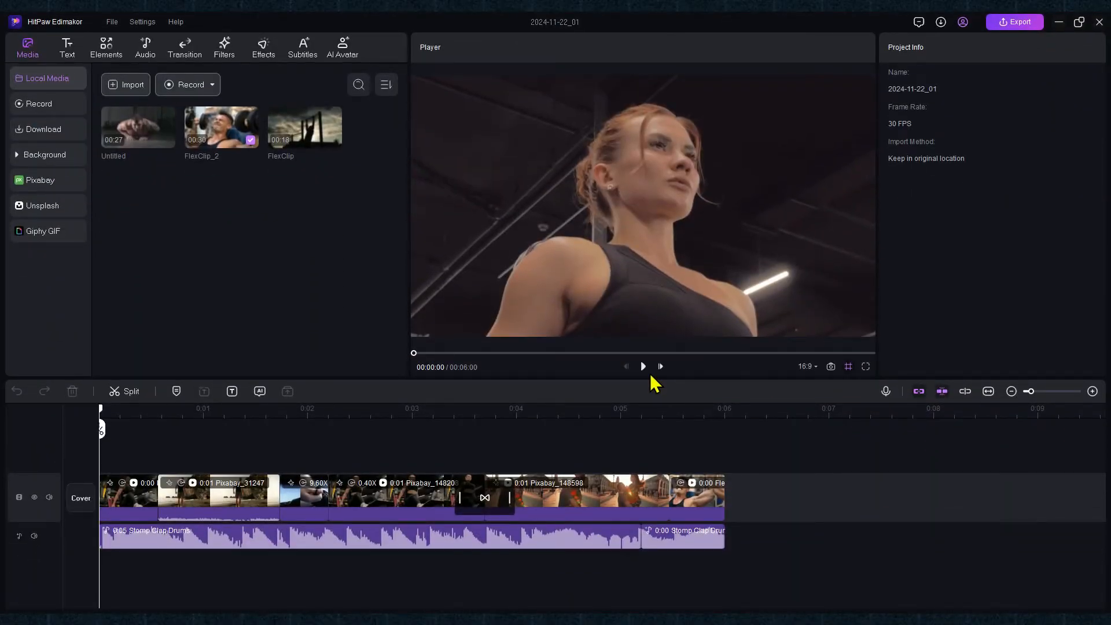
pyautogui.click(643, 367)
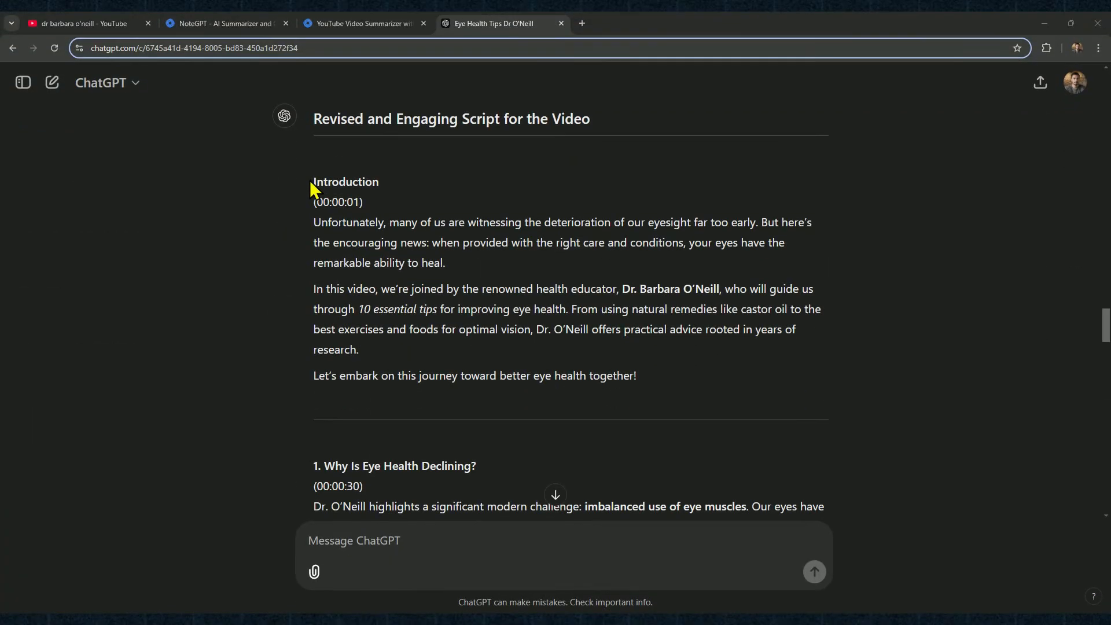
pyautogui.scroll(-8, 310, 179)
pyautogui.scroll(-9, 310, 179)
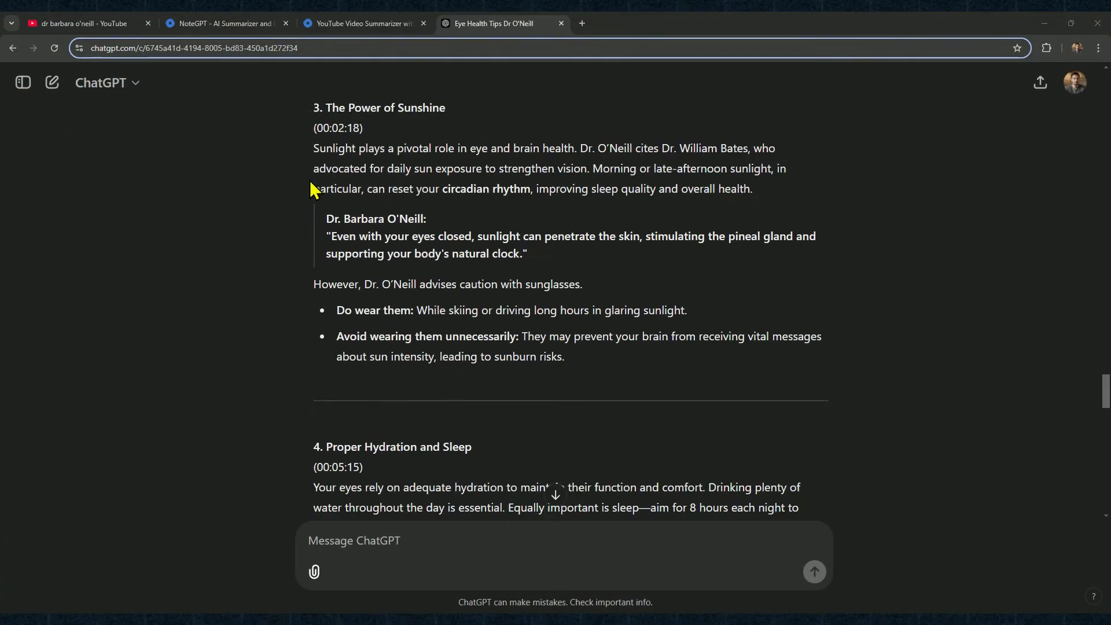
pyautogui.scroll(19, 311, 181)
pyautogui.scroll(2, 311, 183)
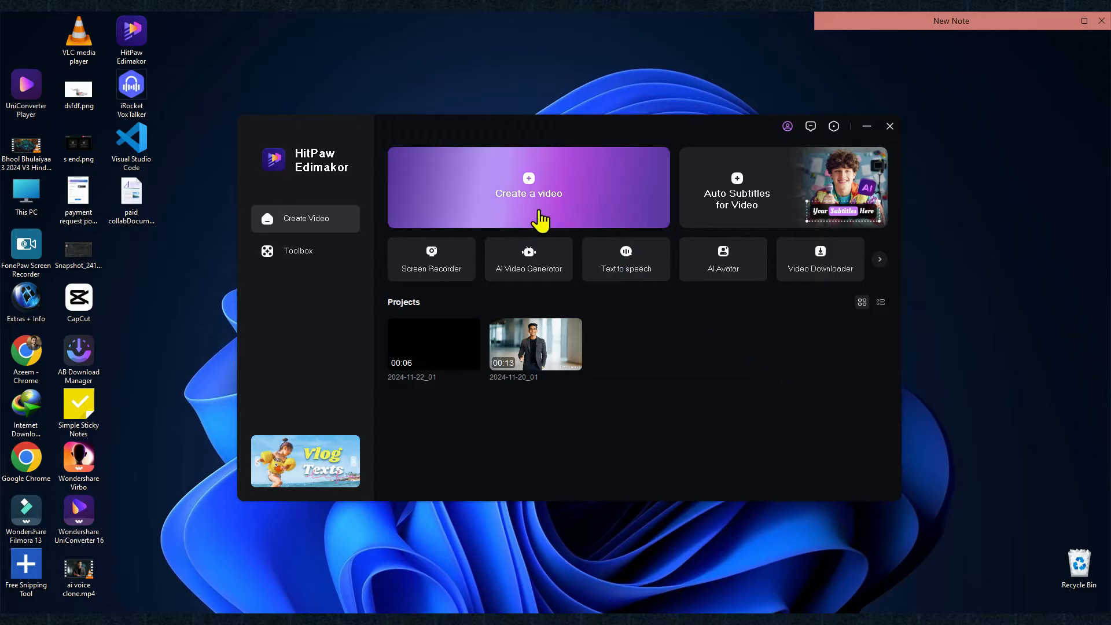
# Create a new video project in HitPaw Edimakor and open the AI Avatar text-to-speech entry
pyautogui.click(540, 213)
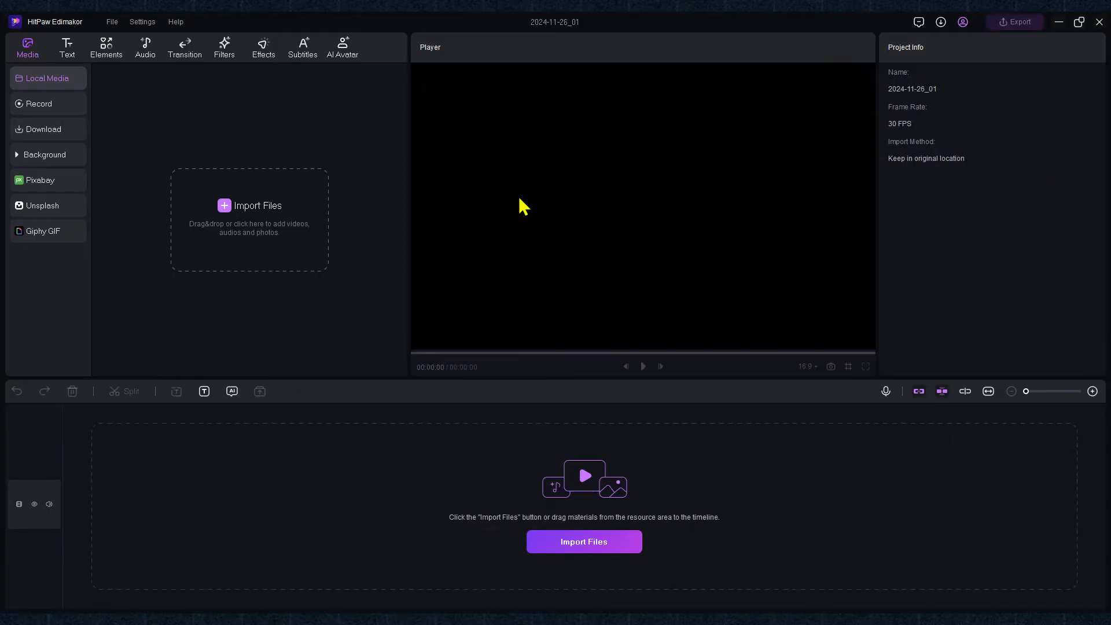
pyautogui.click(346, 52)
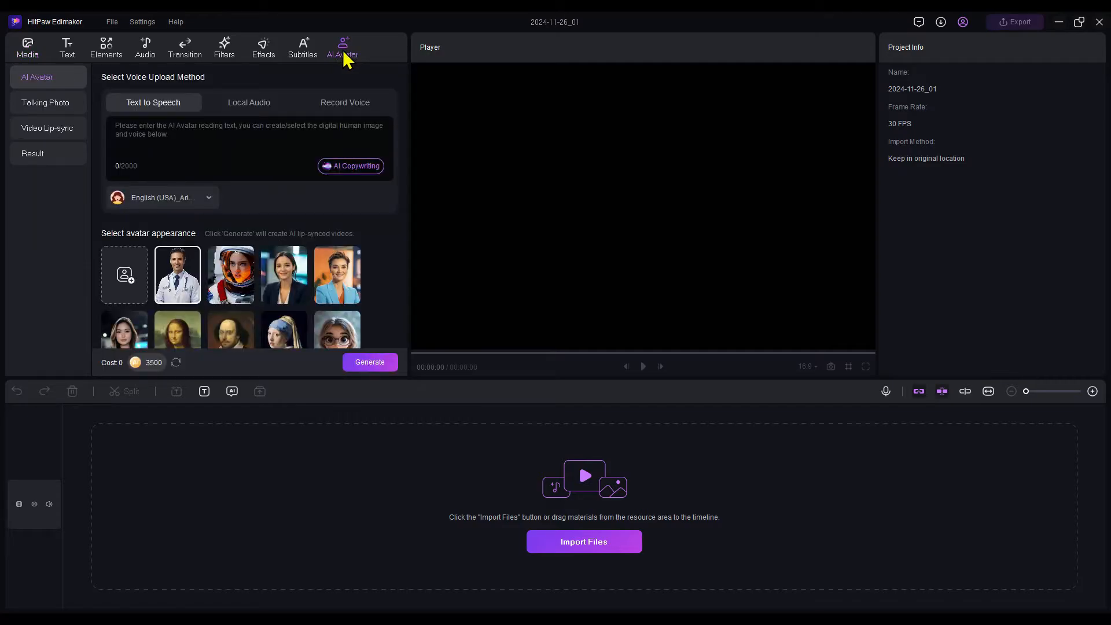
pyautogui.click(173, 123)
# Copy the first introduction paragraph of the ChatGPT script and paste it as the avatar's reading text in Edimakor
pyautogui.hotkey('alt', 'Tab')
pyautogui.moveTo(314, 223); pyautogui.dragTo(457, 267)
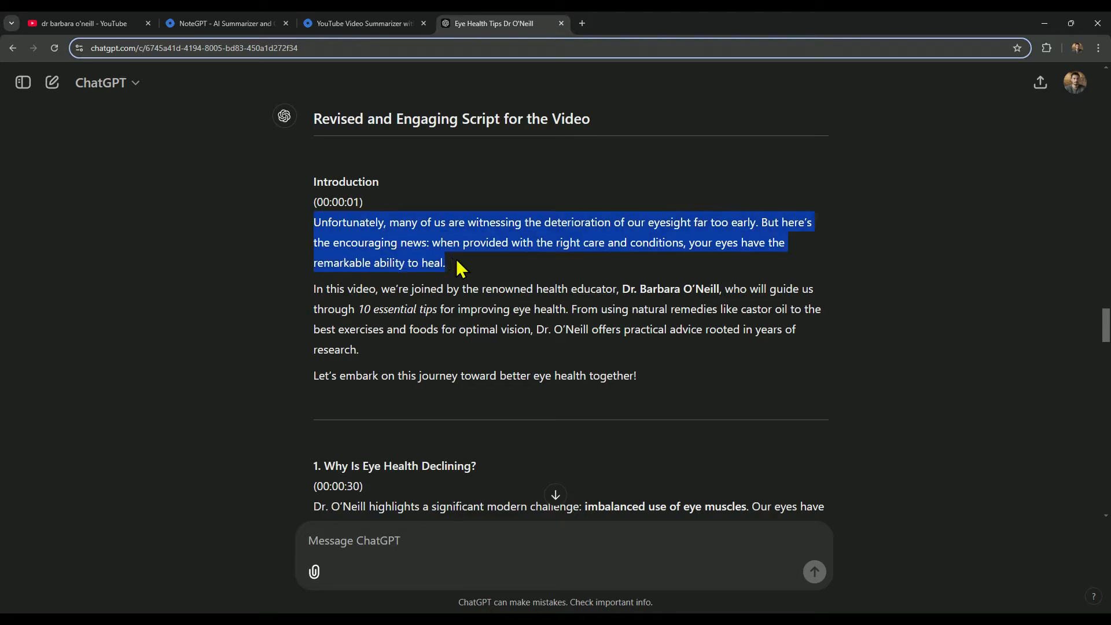
pyautogui.rightClick(459, 266)
pyautogui.click(466, 257)
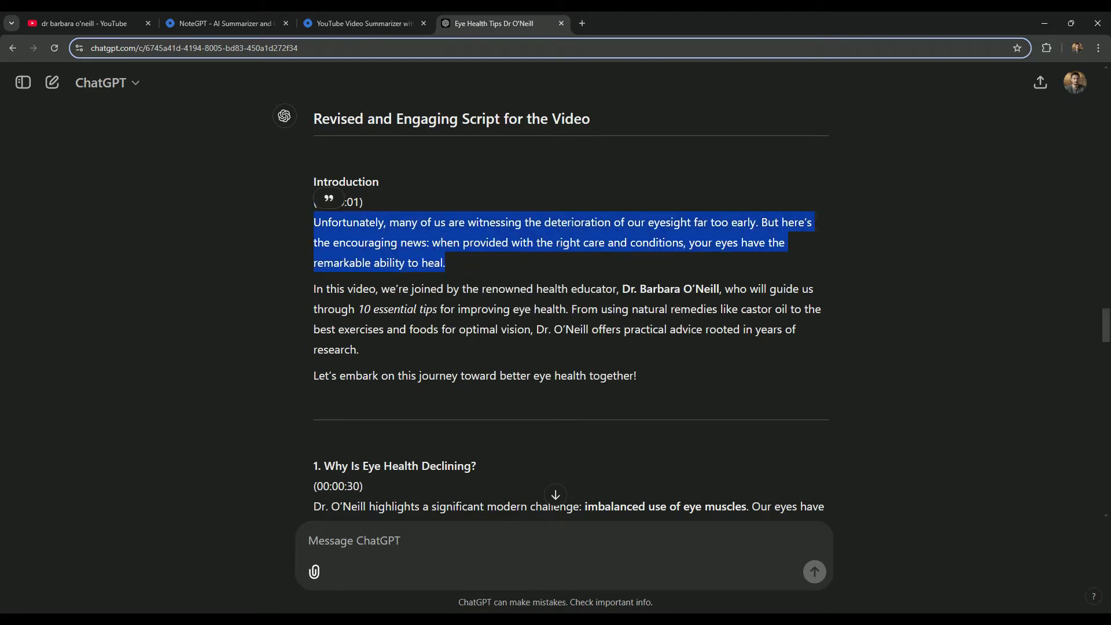
pyautogui.hotkey('alt', 'Tab')
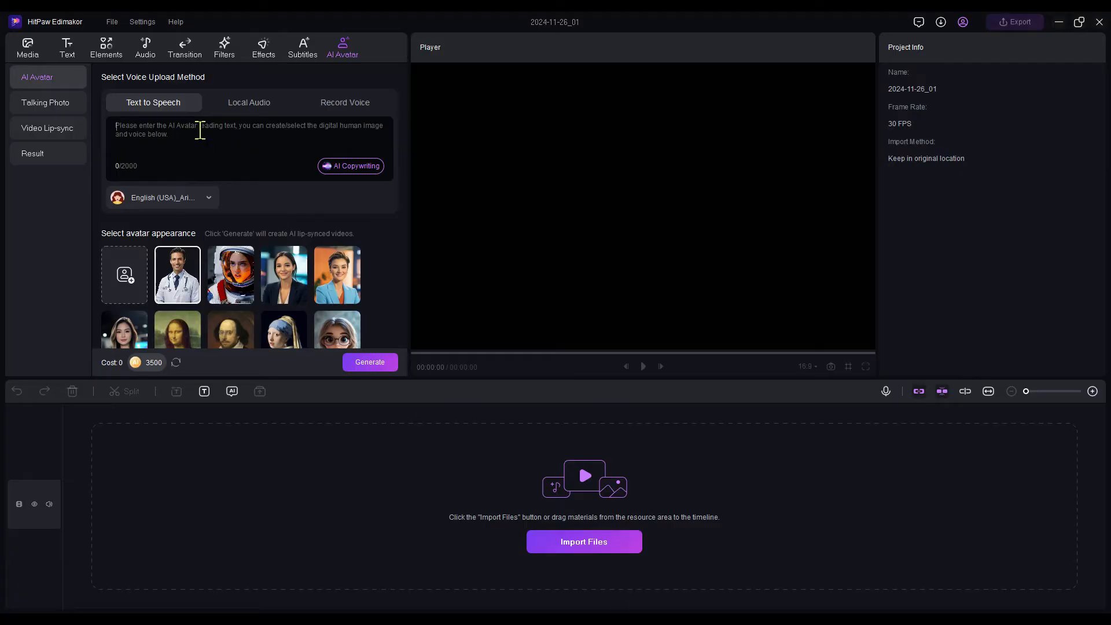
pyautogui.hotkey('ctrl', 'v')
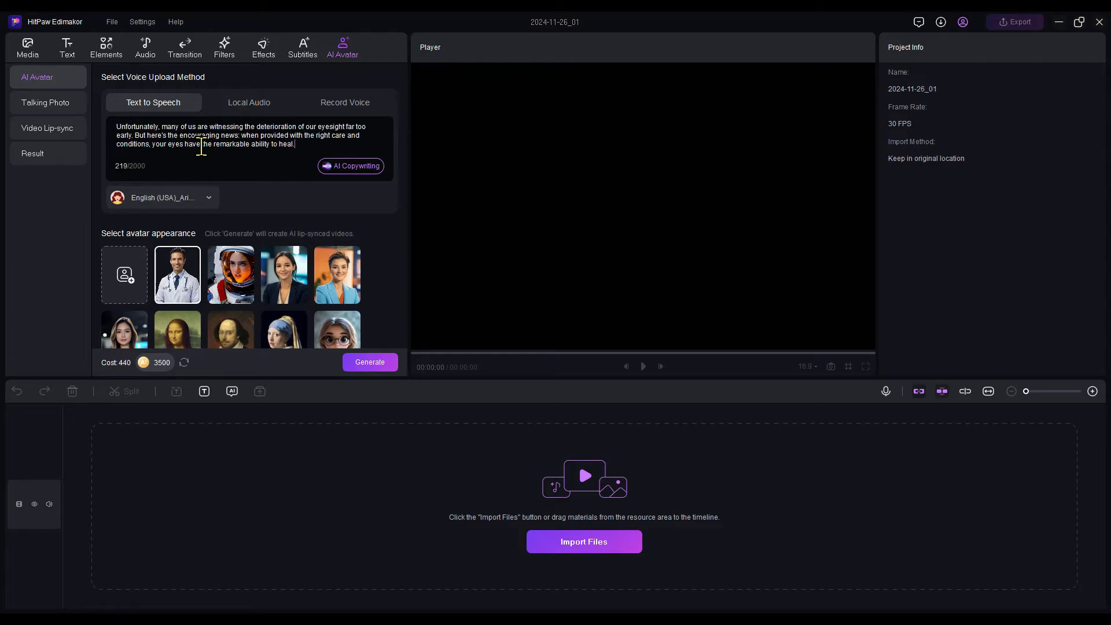
# Preview the Aria voice, then show the Commonly voices and preview the Ava, Emma, Brian and Andrew Multilingual ones
pyautogui.click(169, 198)
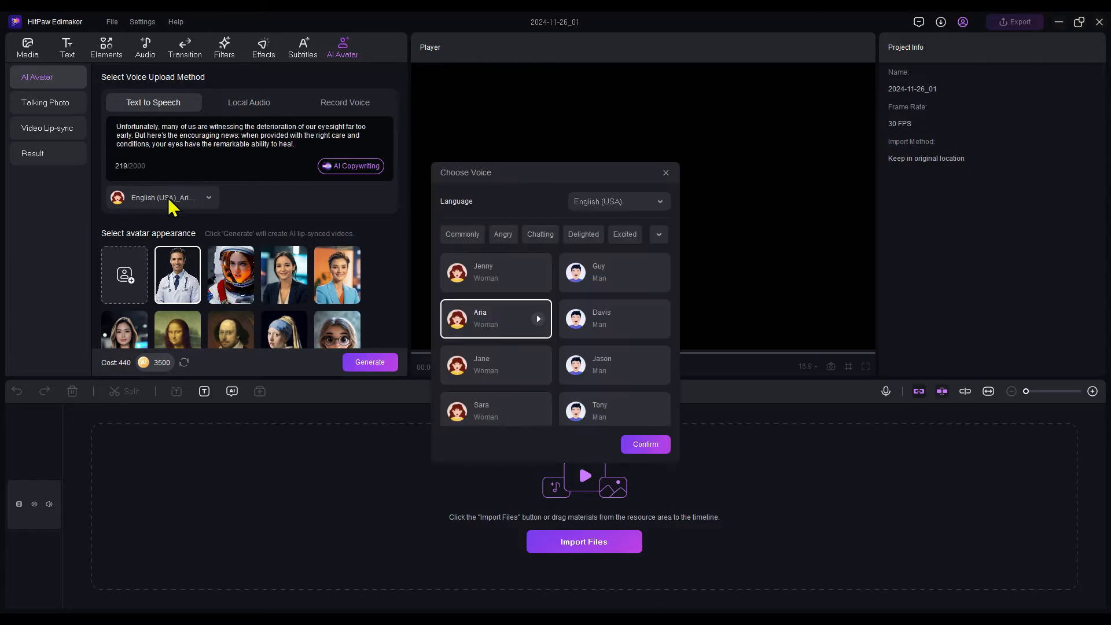
pyautogui.click(538, 319)
pyautogui.click(660, 235)
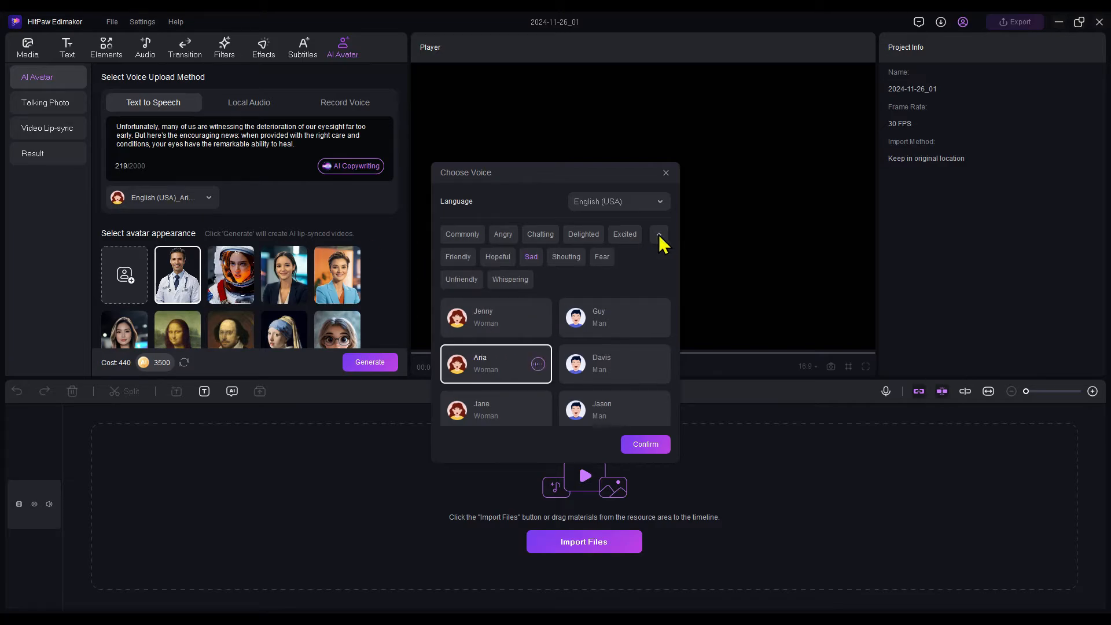
pyautogui.click(464, 238)
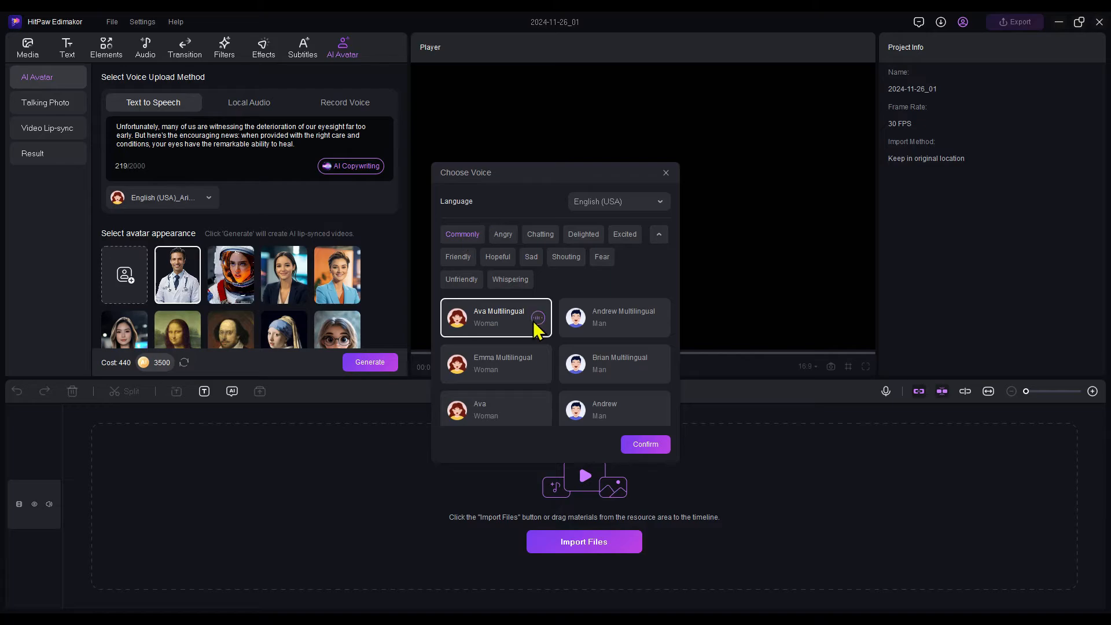
pyautogui.click(540, 368)
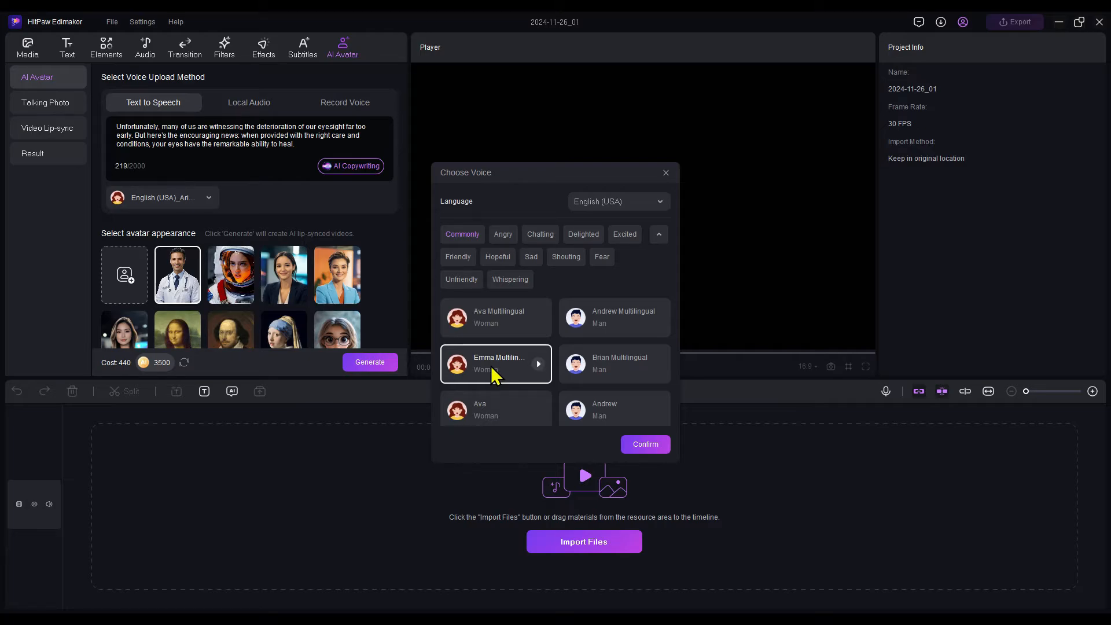
pyautogui.click(655, 365)
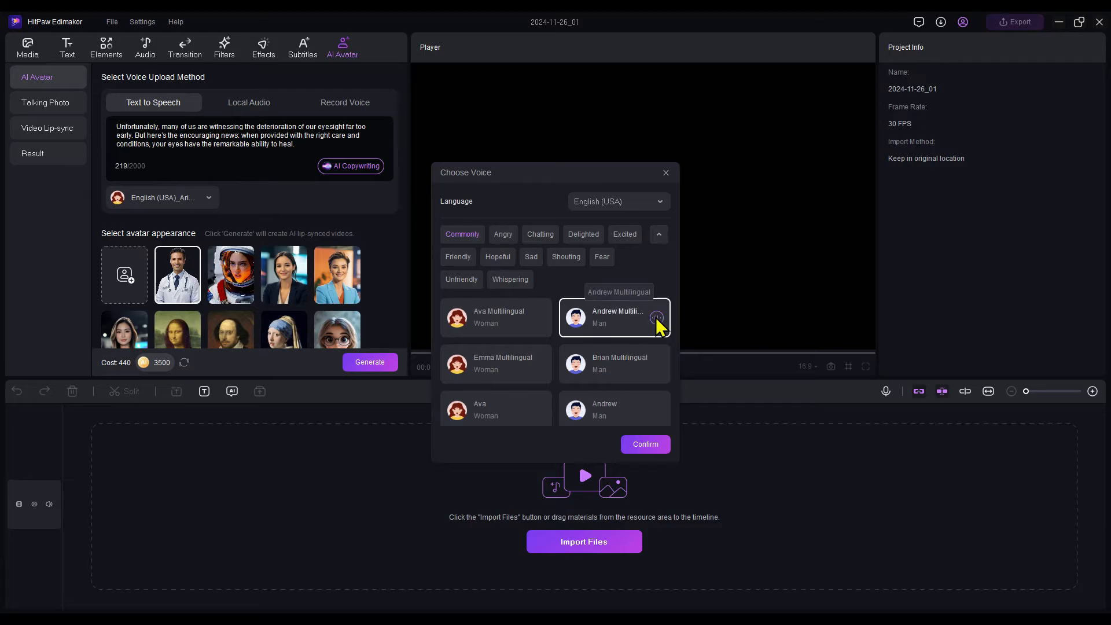
# Preview the plain Andrew voice and look through the rest of the Commonly voices
pyautogui.scroll(-3, 657, 344)
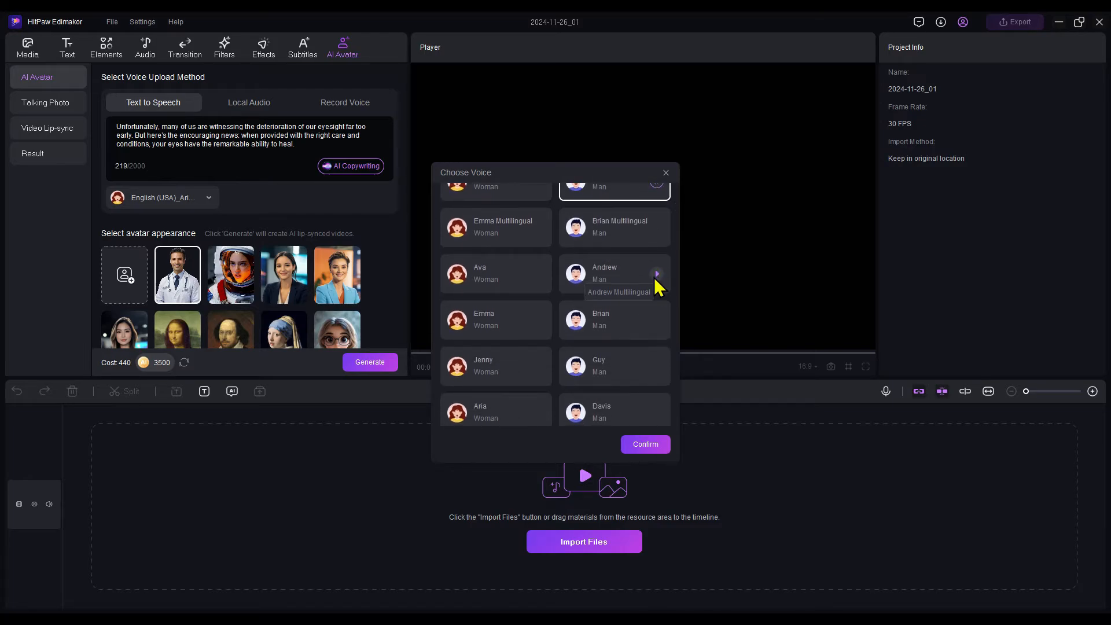
pyautogui.click(657, 274)
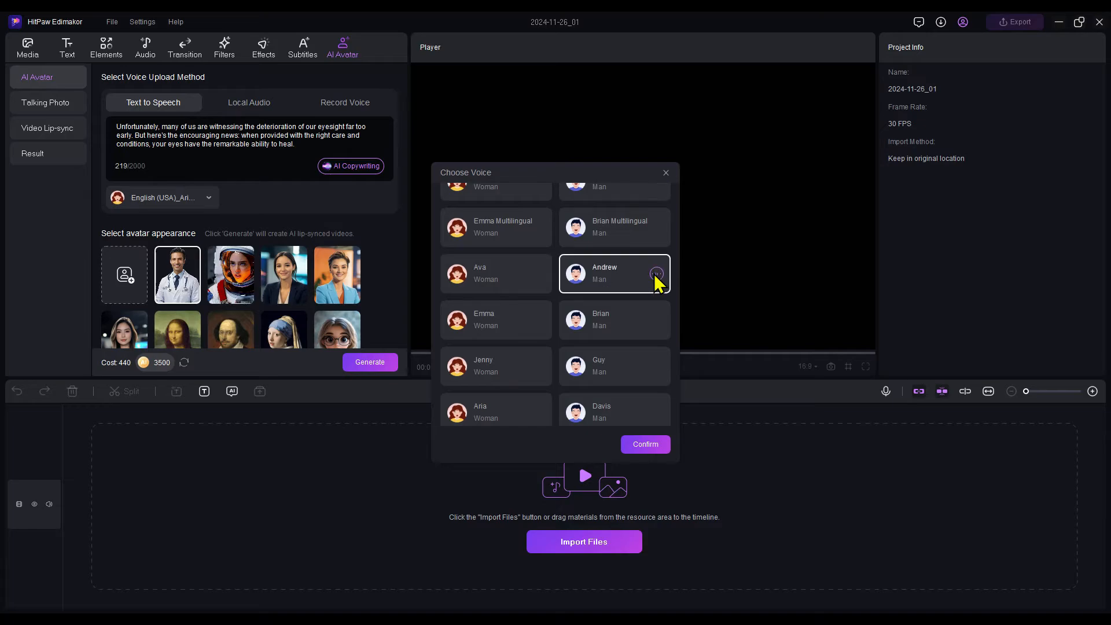
pyautogui.scroll(-10, 655, 276)
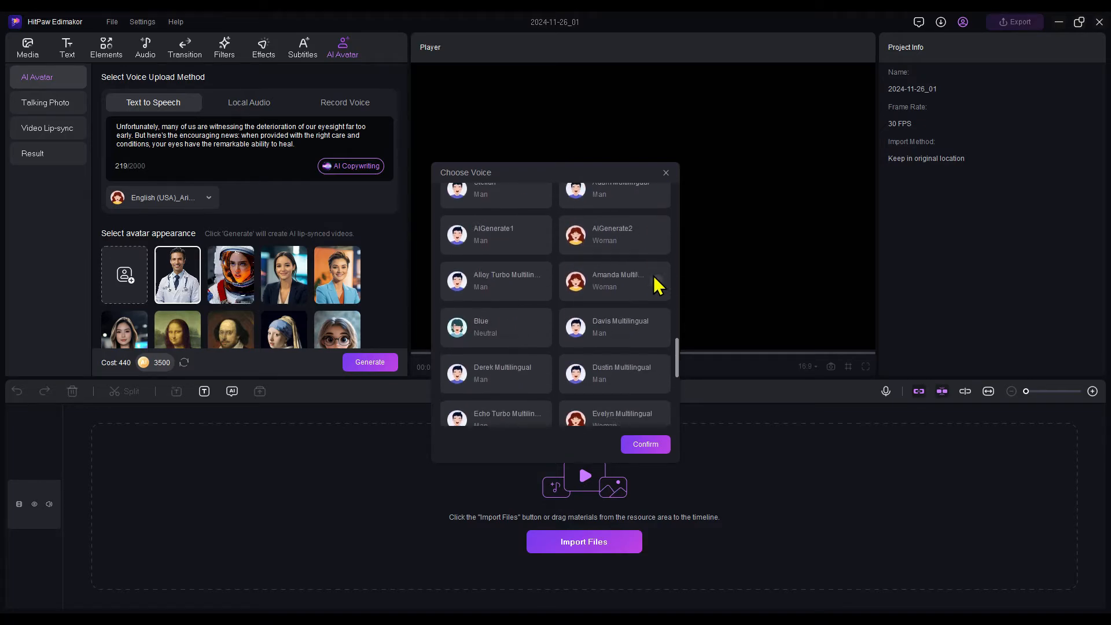
pyautogui.scroll(8, 651, 279)
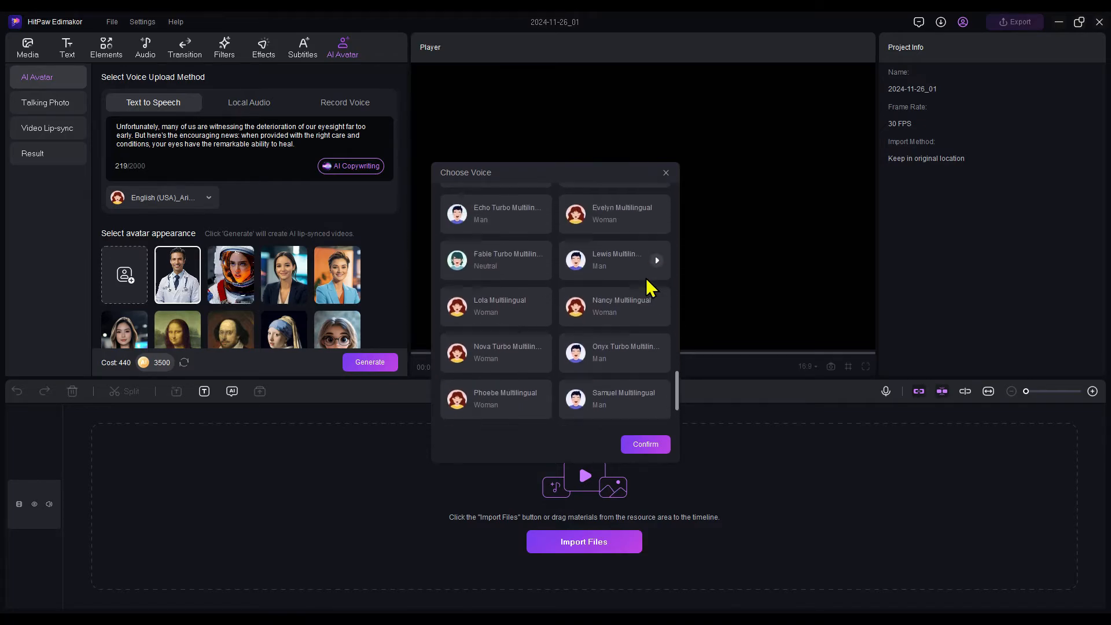
pyautogui.scroll(5, 650, 286)
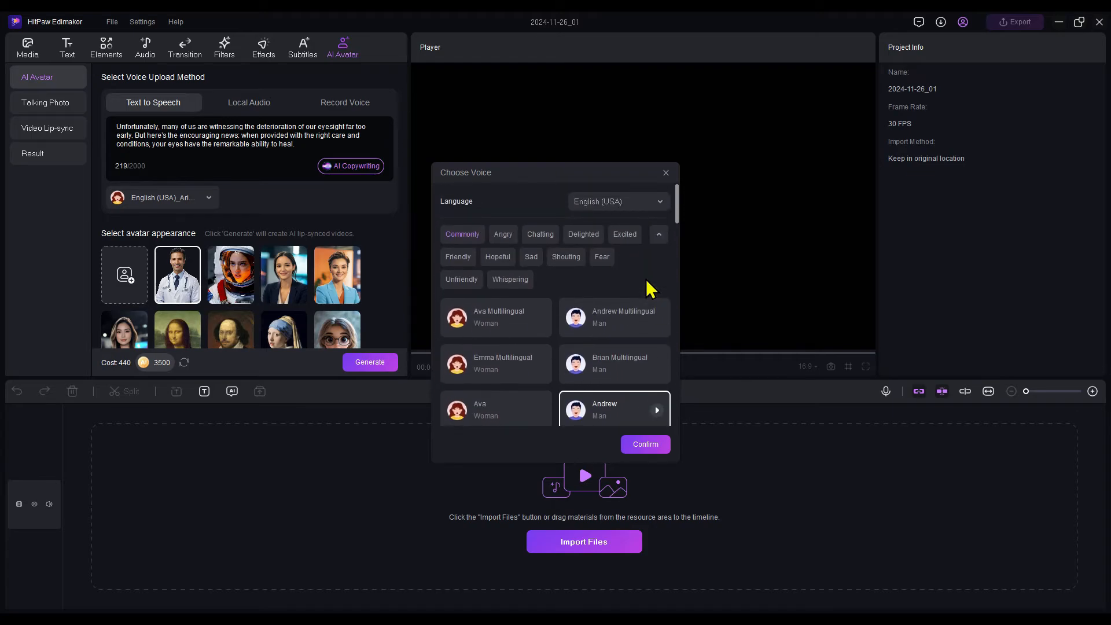
# Set the avatar's voice to Emma Multilingual
pyautogui.click(508, 368)
pyautogui.click(537, 364)
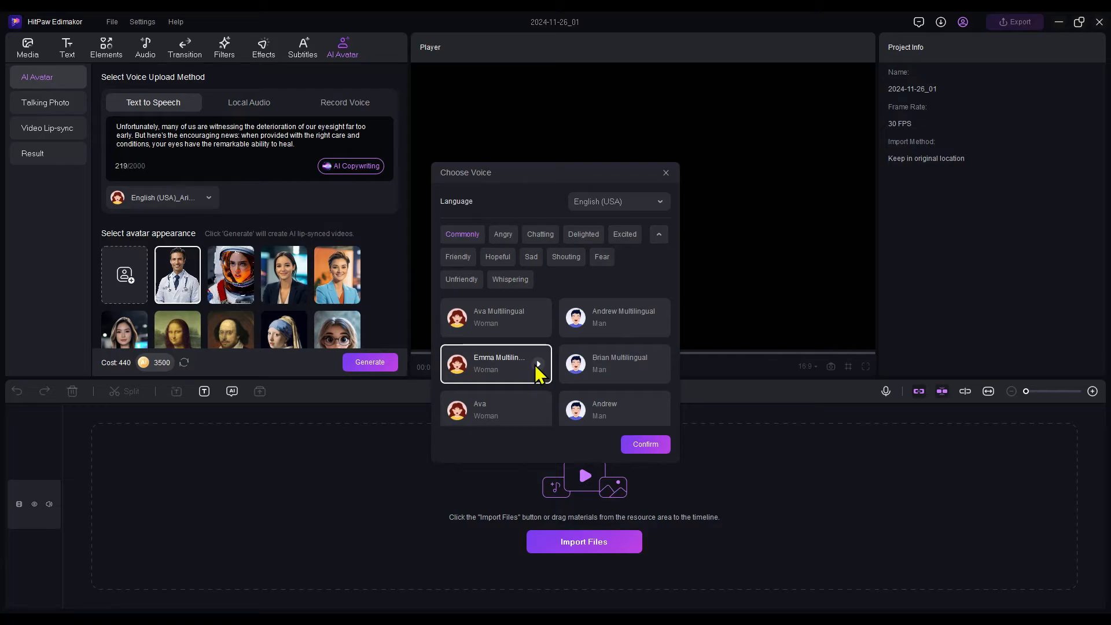
pyautogui.click(642, 446)
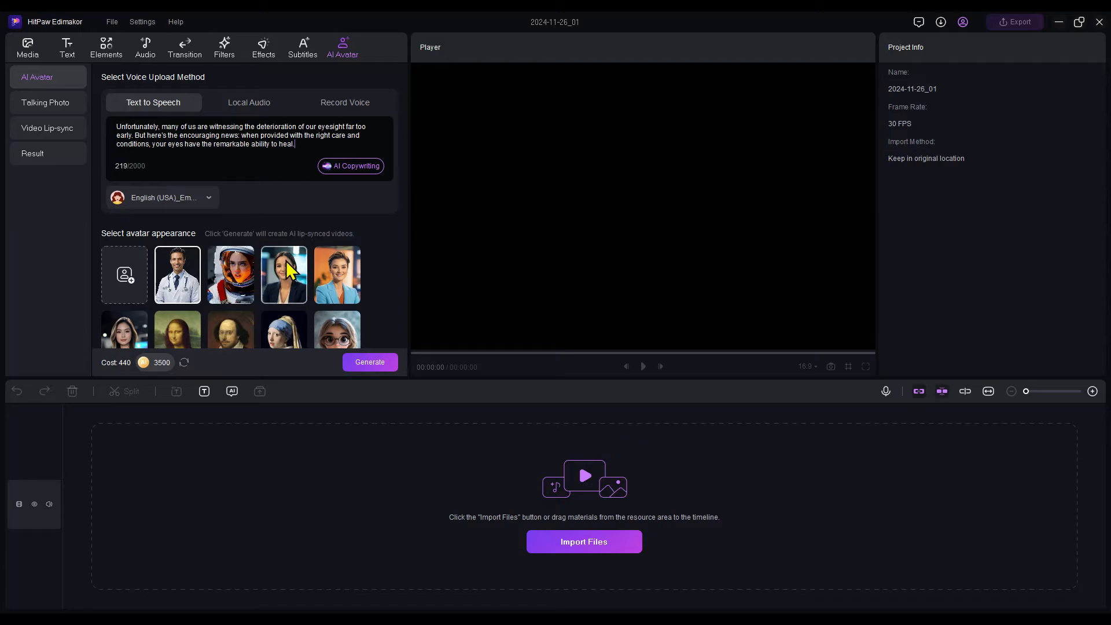
# Look through the avatar appearances and preview the two nurses in blue scrubs and the woman in a white chef's jacket
pyautogui.scroll(-3, 289, 261)
pyautogui.scroll(-5, 210, 242)
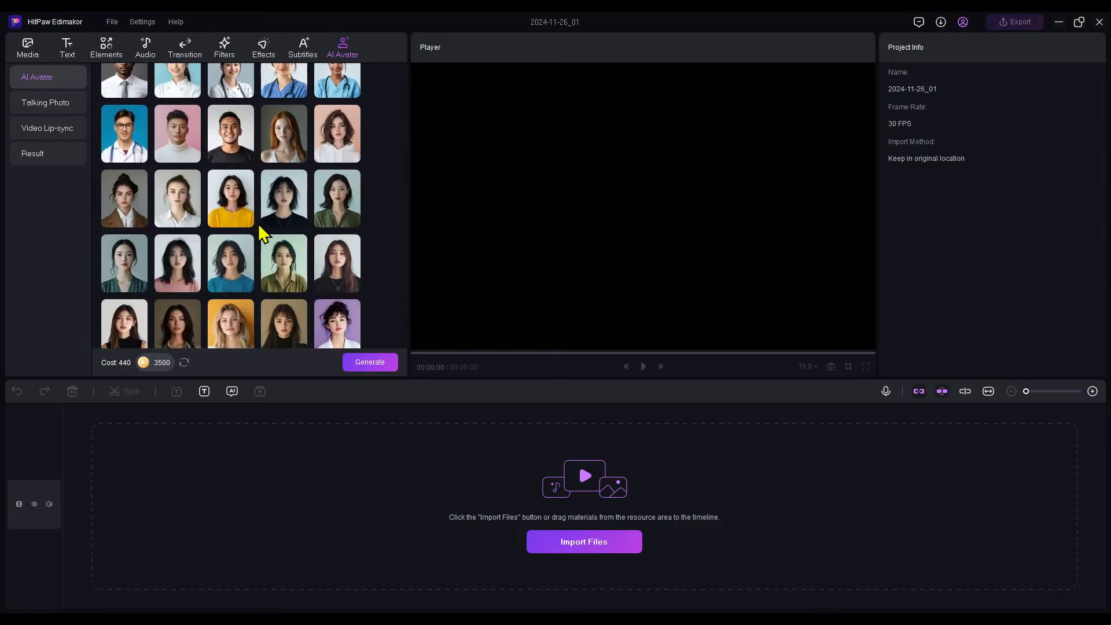
pyautogui.scroll(-3, 259, 228)
pyautogui.scroll(12, 259, 226)
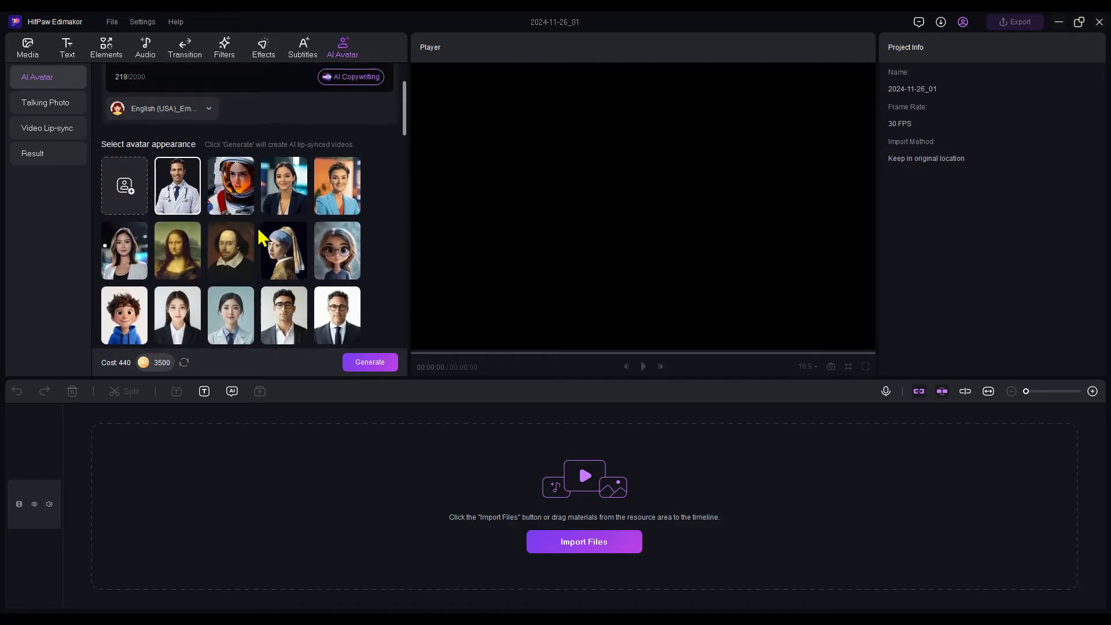
pyautogui.scroll(-2, 259, 229)
pyautogui.scroll(-3, 264, 237)
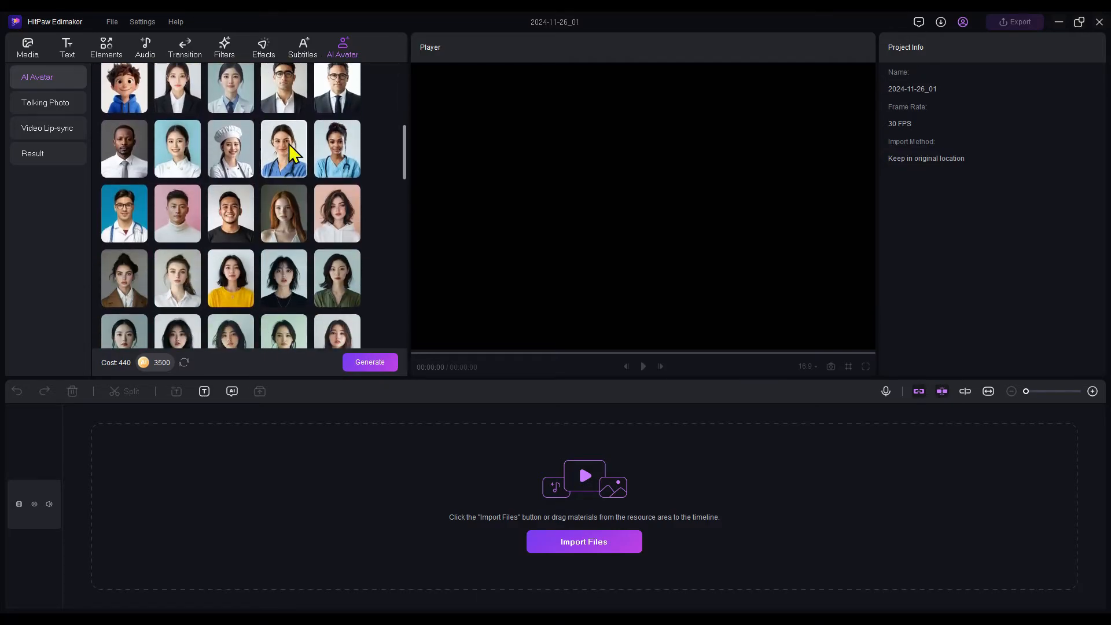
pyautogui.click(289, 144)
pyautogui.click(330, 151)
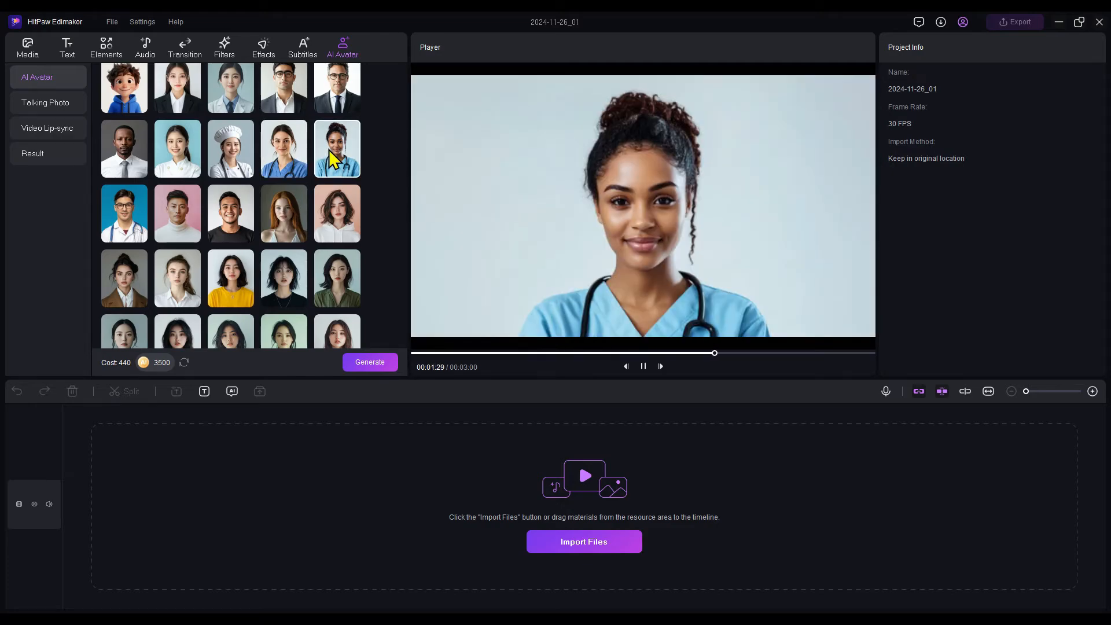
pyautogui.click(181, 162)
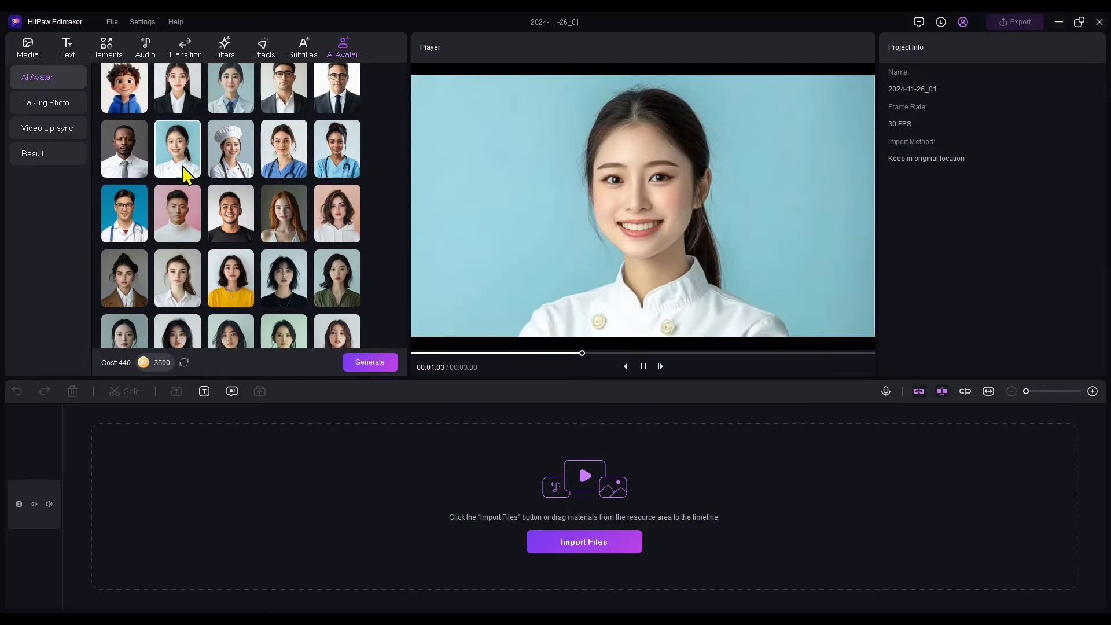
# Create a custom photo avatar from the Downloads picture of the young woman with copper-red hair and select it
pyautogui.scroll(5, 183, 168)
pyautogui.click(124, 275)
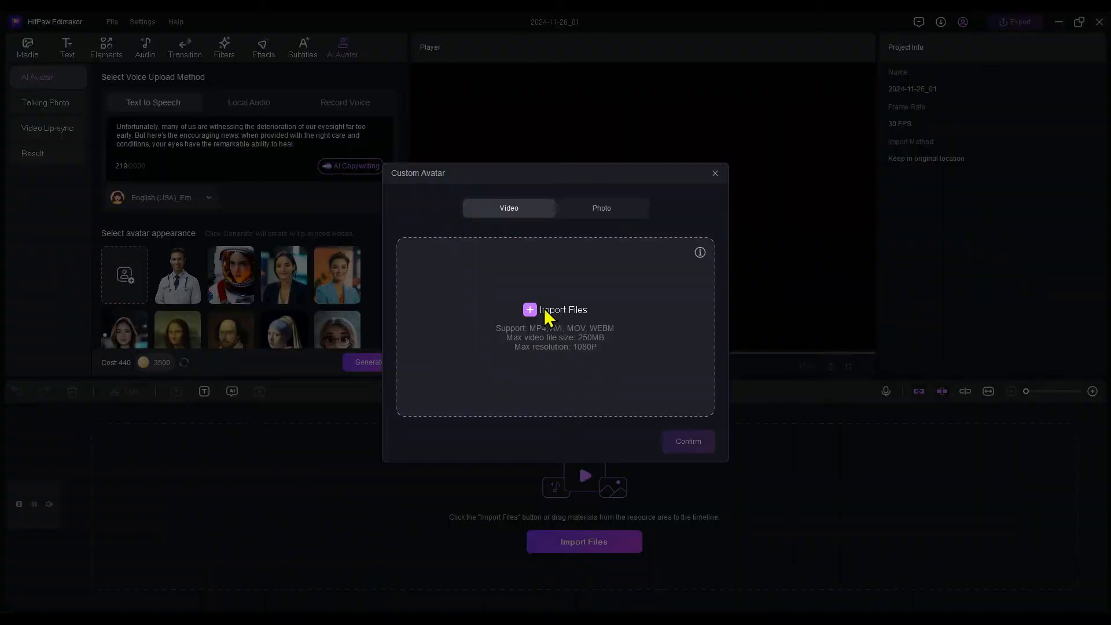
pyautogui.click(589, 210)
pyautogui.click(537, 313)
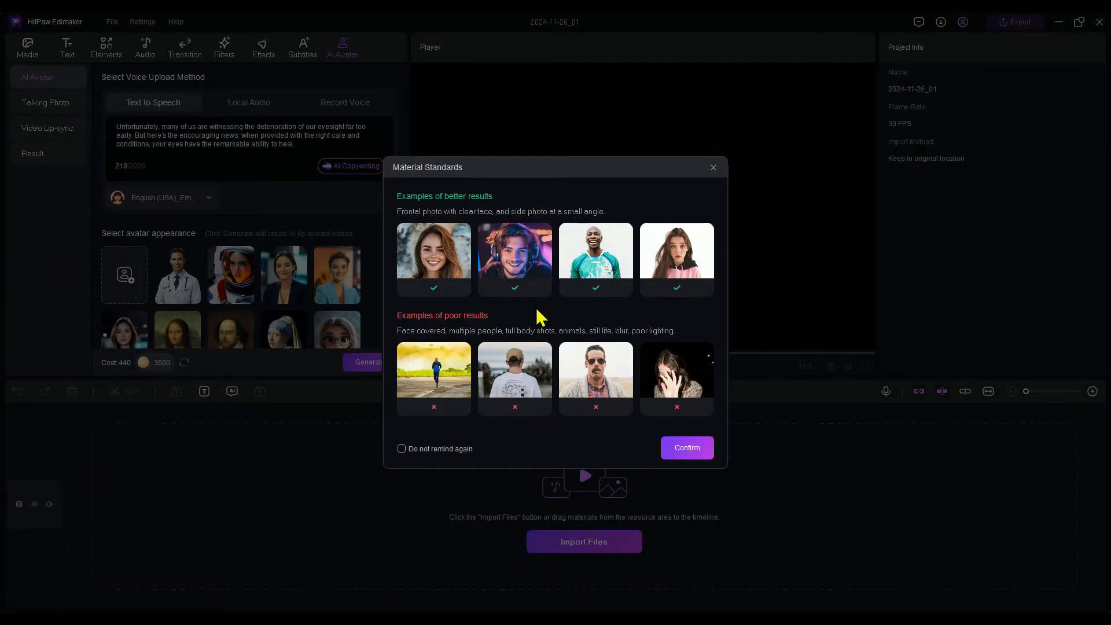
pyautogui.click(694, 451)
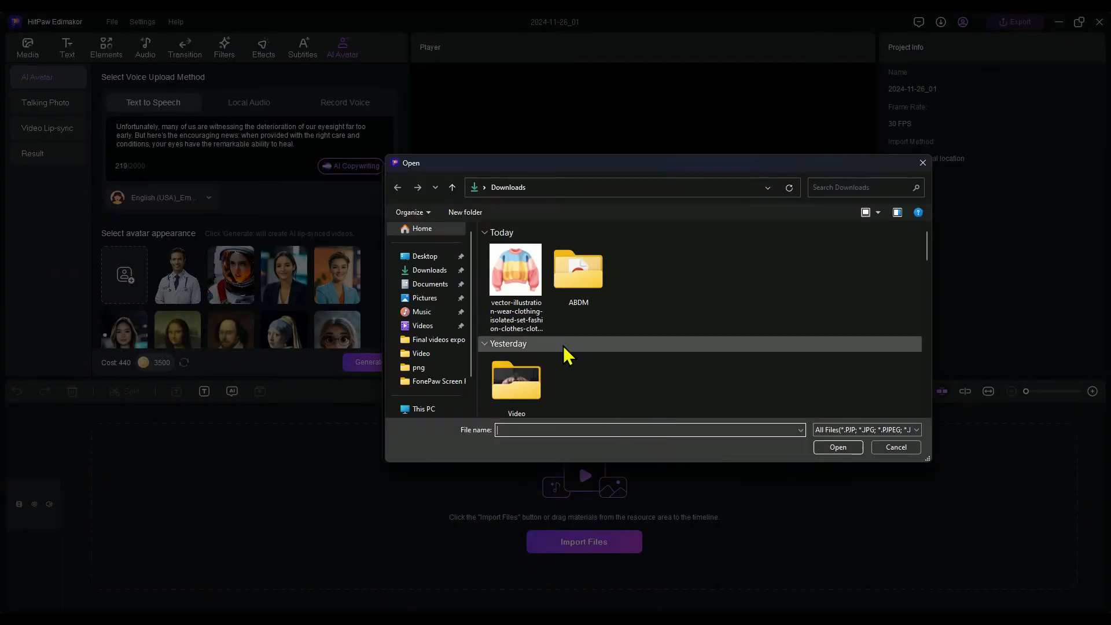
pyautogui.scroll(-10, 589, 330)
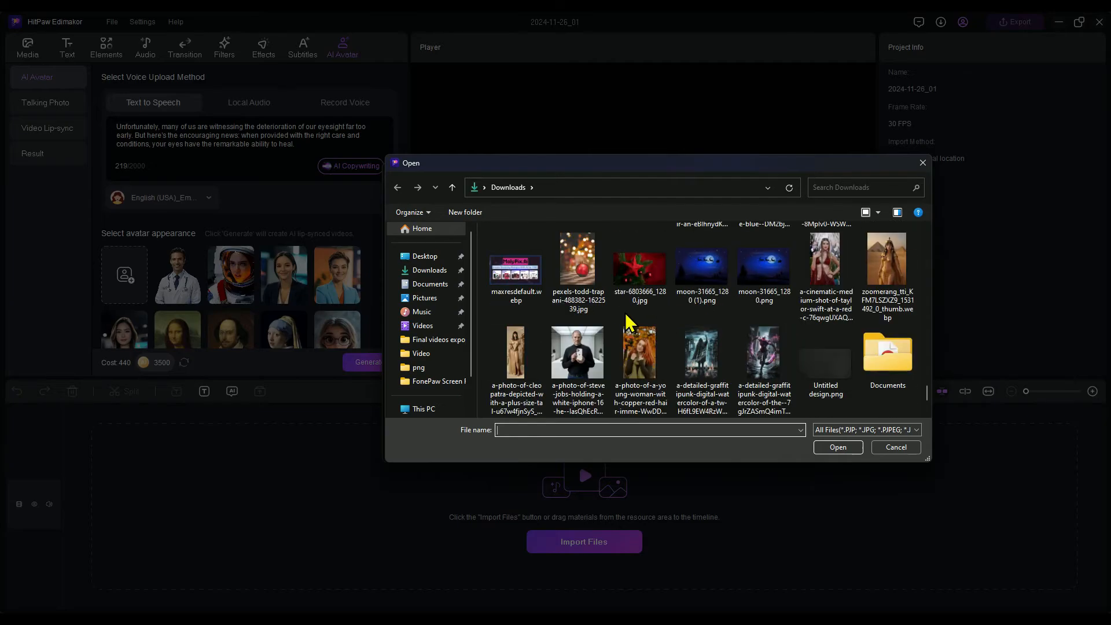
pyautogui.doubleClick(652, 366)
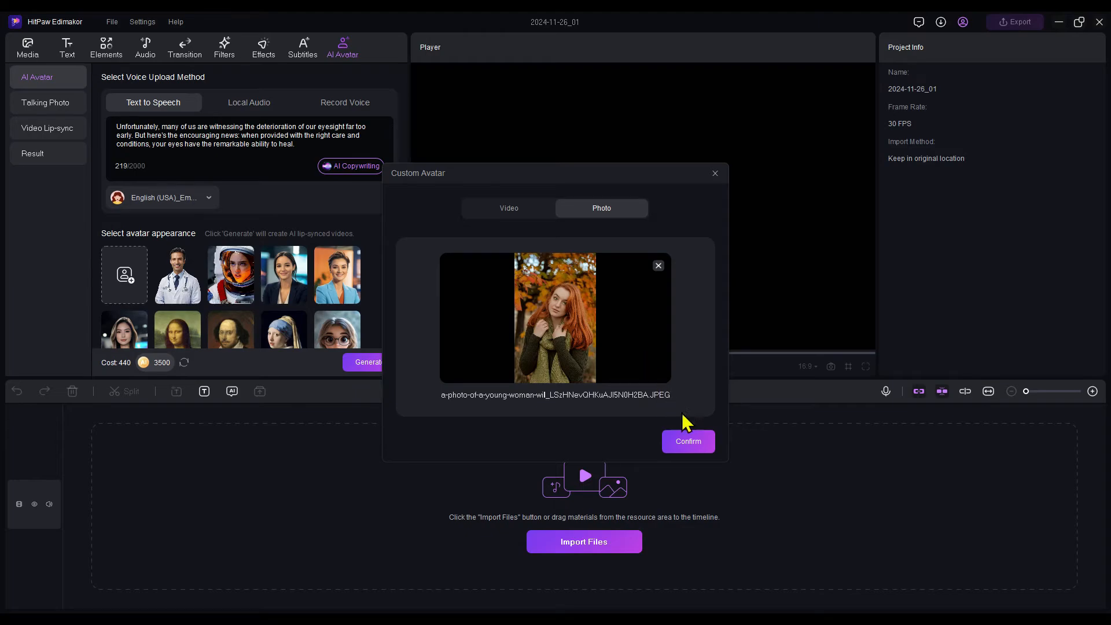
pyautogui.click(687, 443)
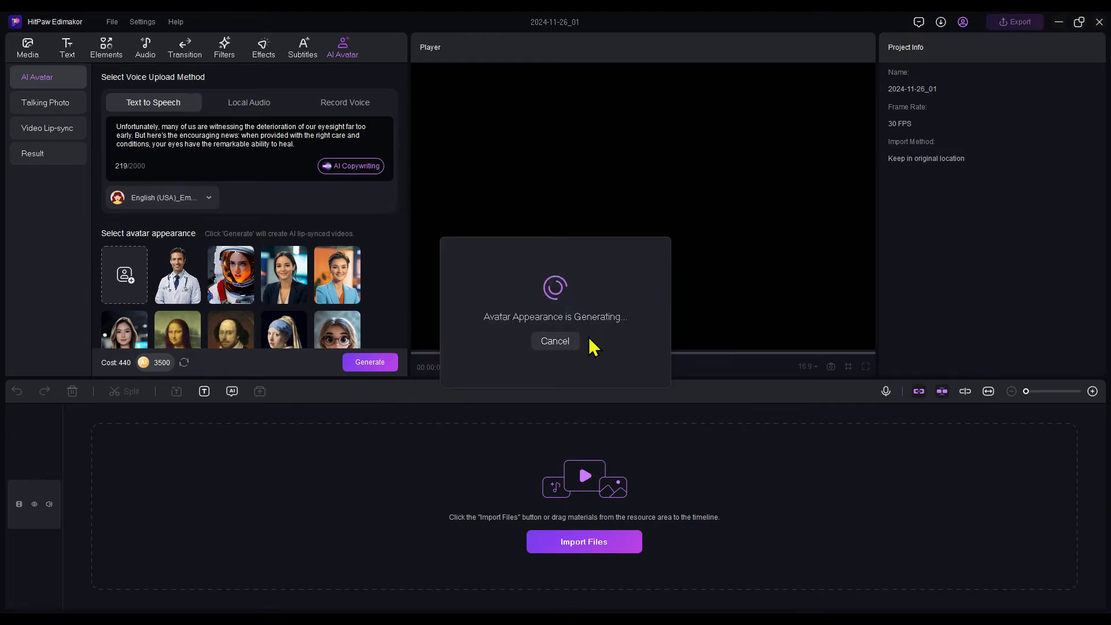
pyautogui.click(184, 289)
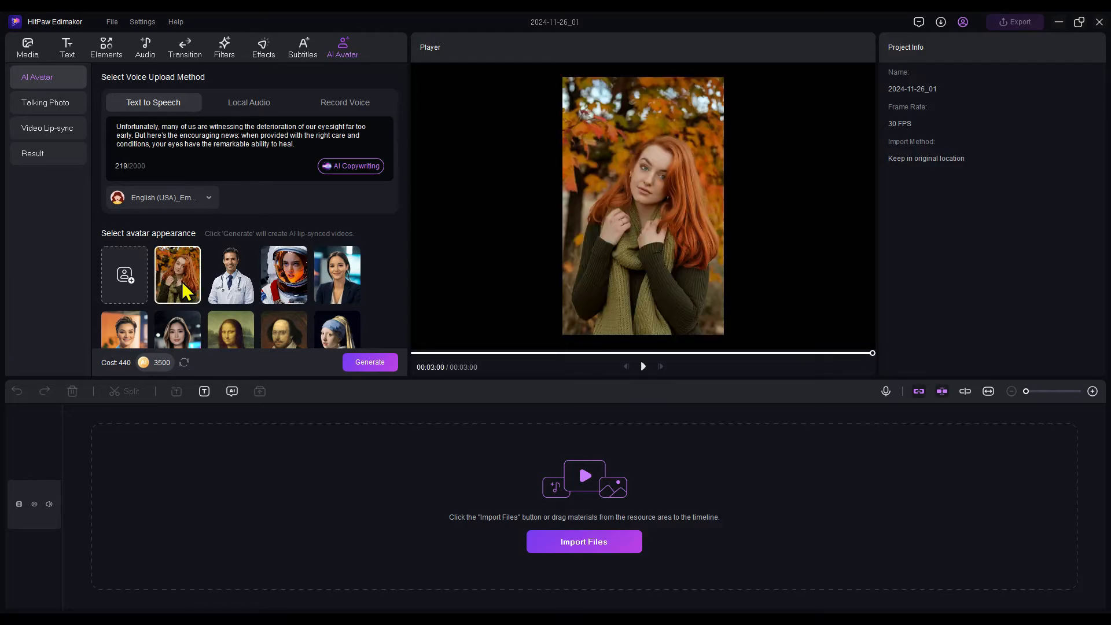
pyautogui.scroll(-3, 181, 283)
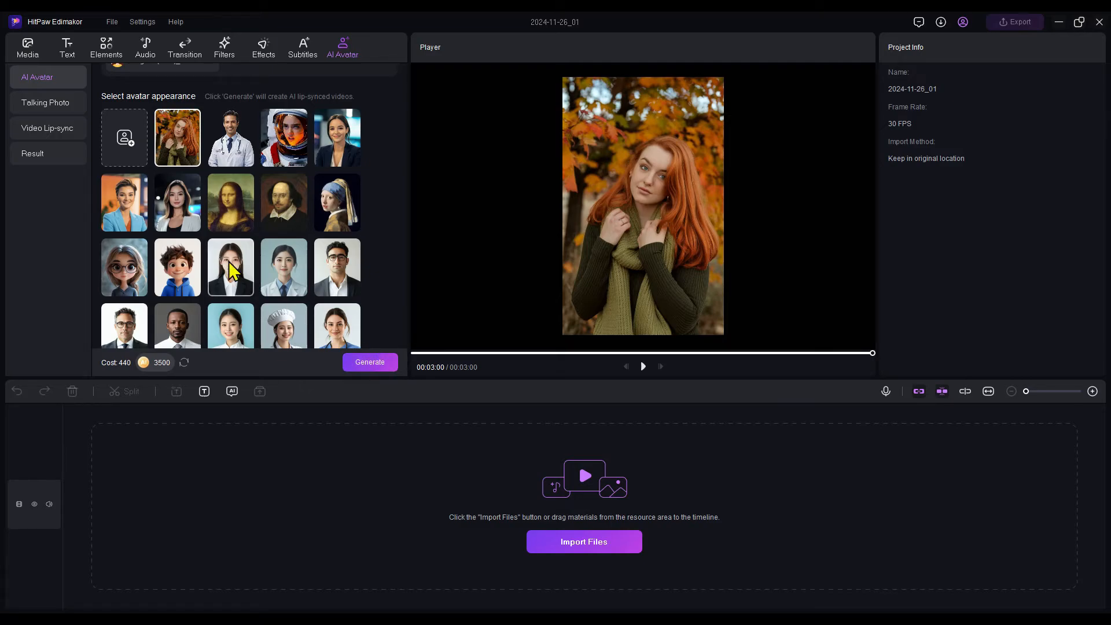
# Select the female nurse avatar with the stethoscope and blue scrubs on a white background, and generate the avatar video
pyautogui.scroll(3, 240, 219)
pyautogui.scroll(-9, 240, 218)
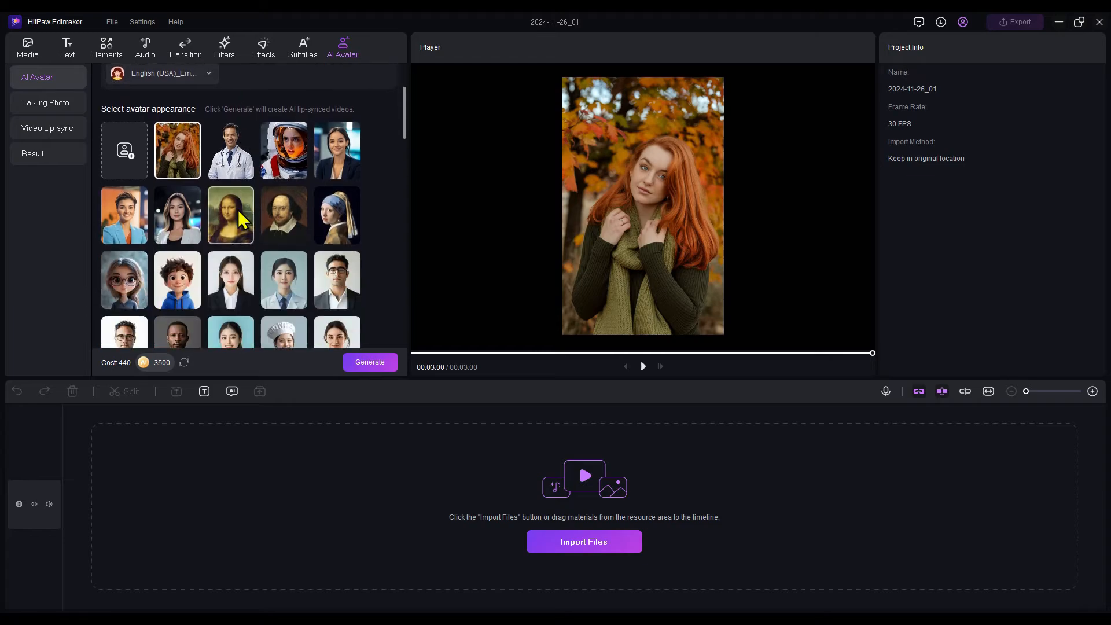
pyautogui.click(333, 175)
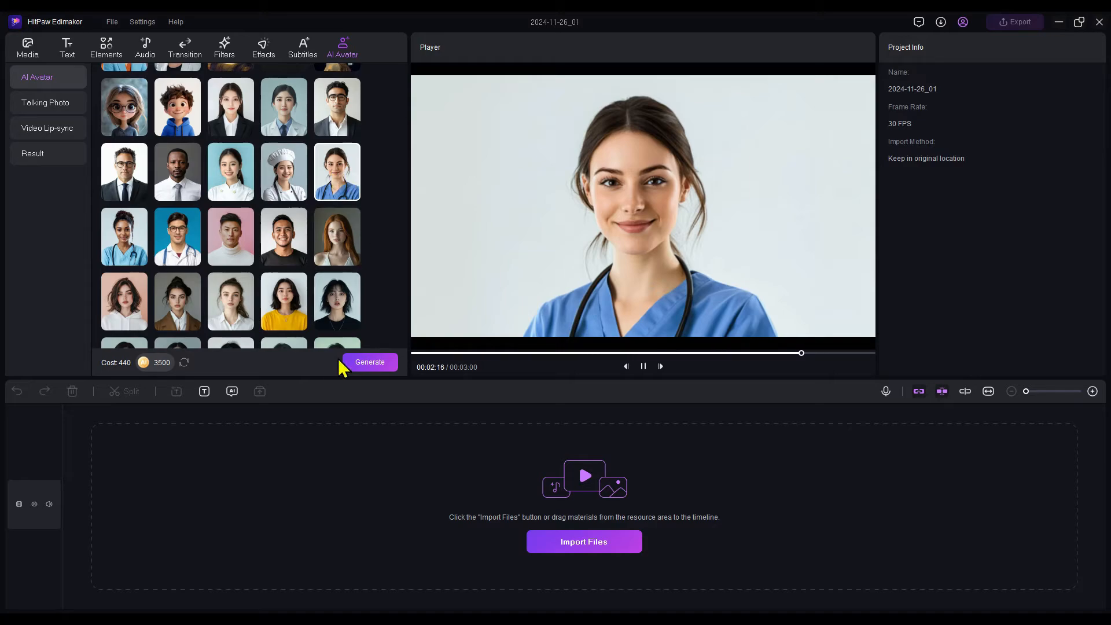
pyautogui.click(372, 363)
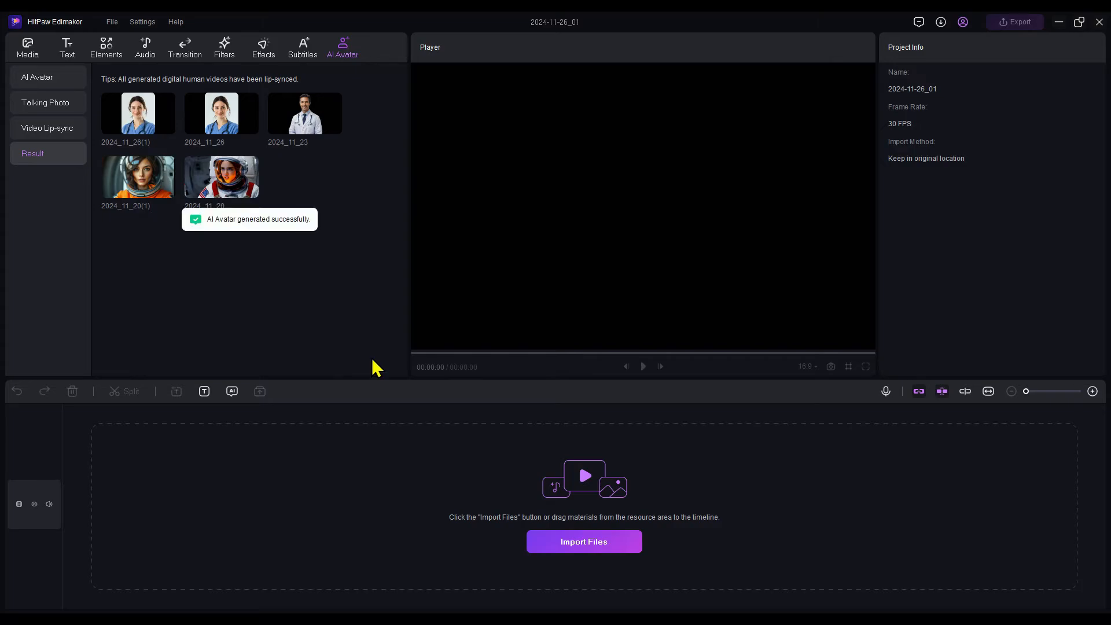
# Preview the generated nurse video 2024_11_26(1) and place it at the start of the timeline
pyautogui.click(140, 125)
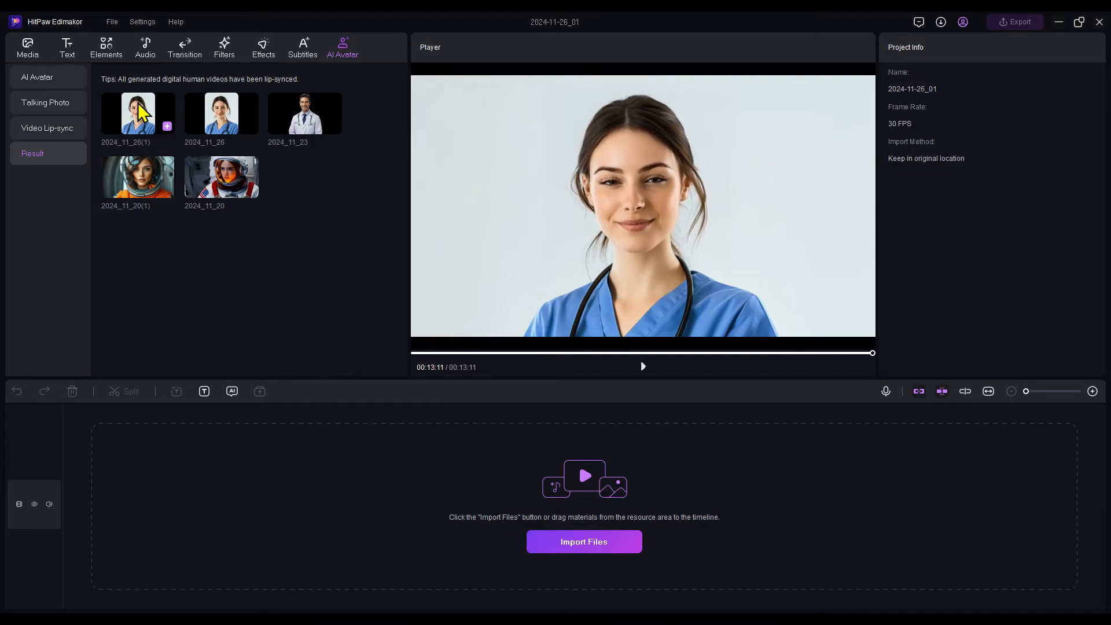
pyautogui.moveTo(137, 103); pyautogui.dragTo(151, 507)
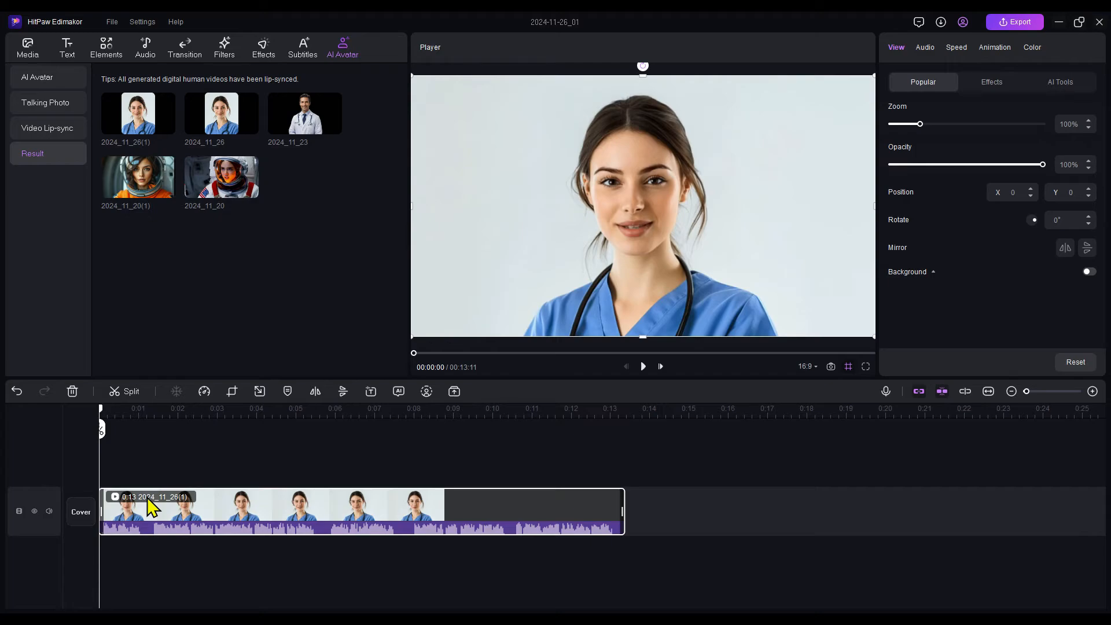
# Try detaching the nurse clip's audio and deleting its video part, and undo these changes
pyautogui.rightClick(170, 525)
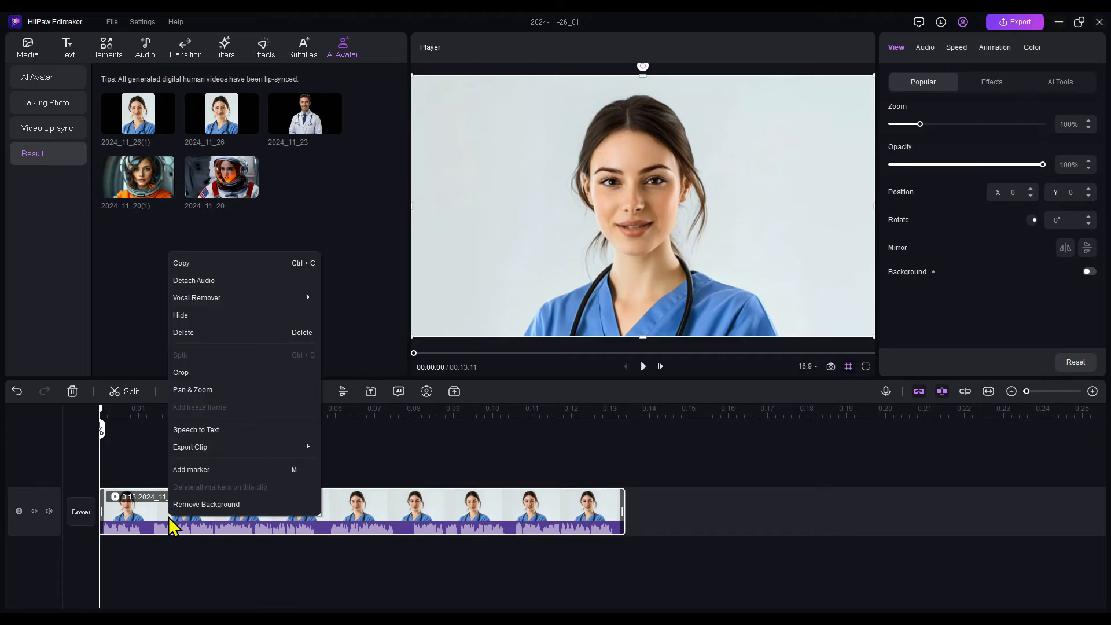
pyautogui.click(194, 282)
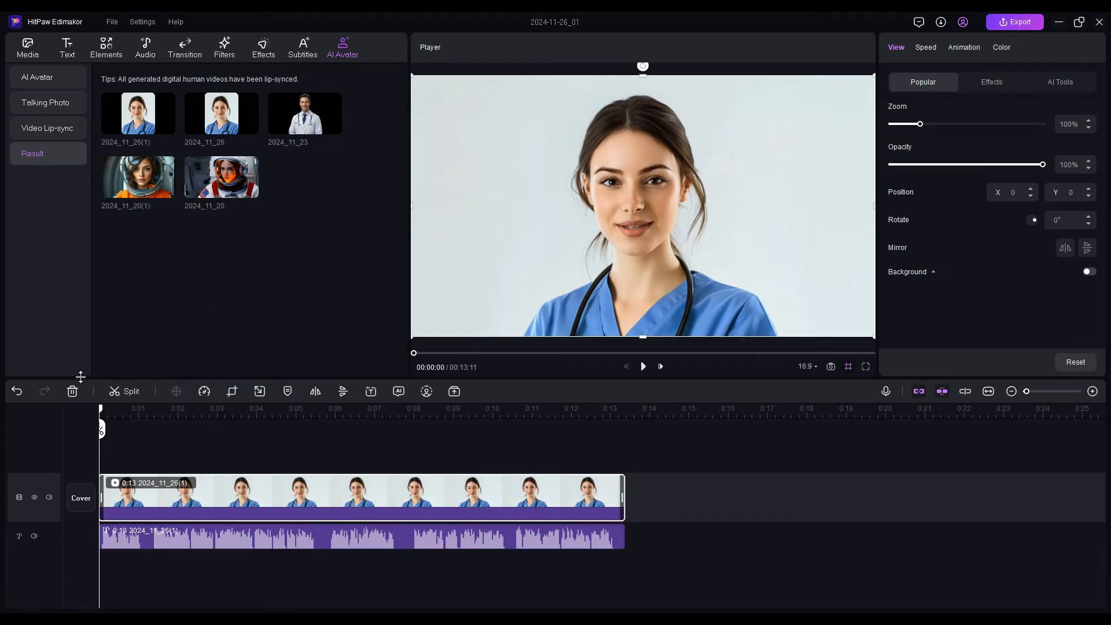
pyautogui.click(72, 391)
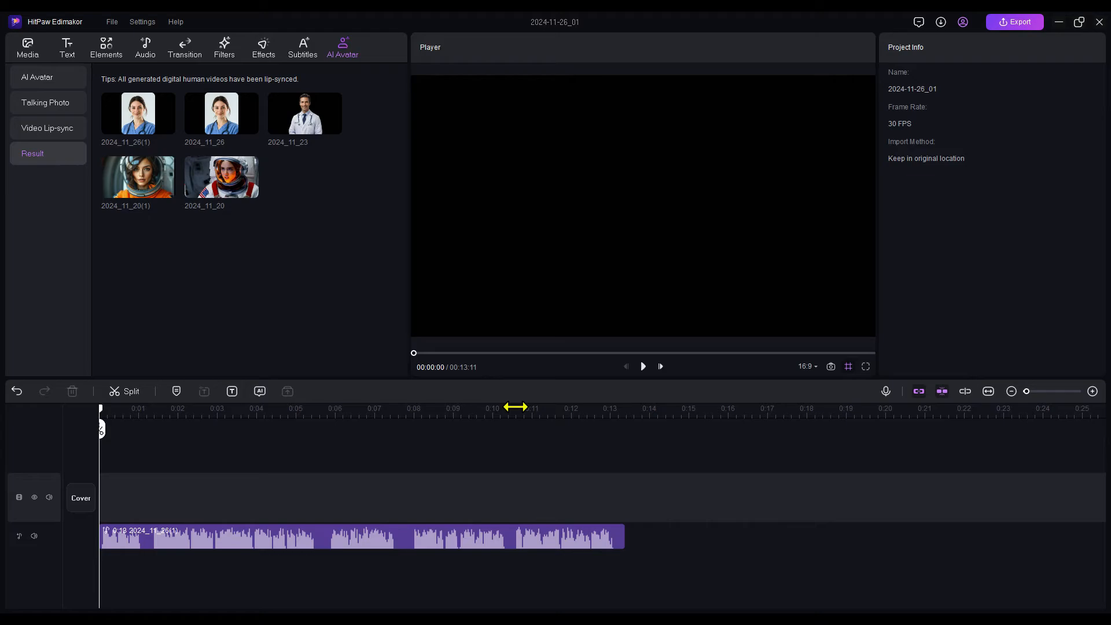
pyautogui.hotkey('ctrl', 'z')
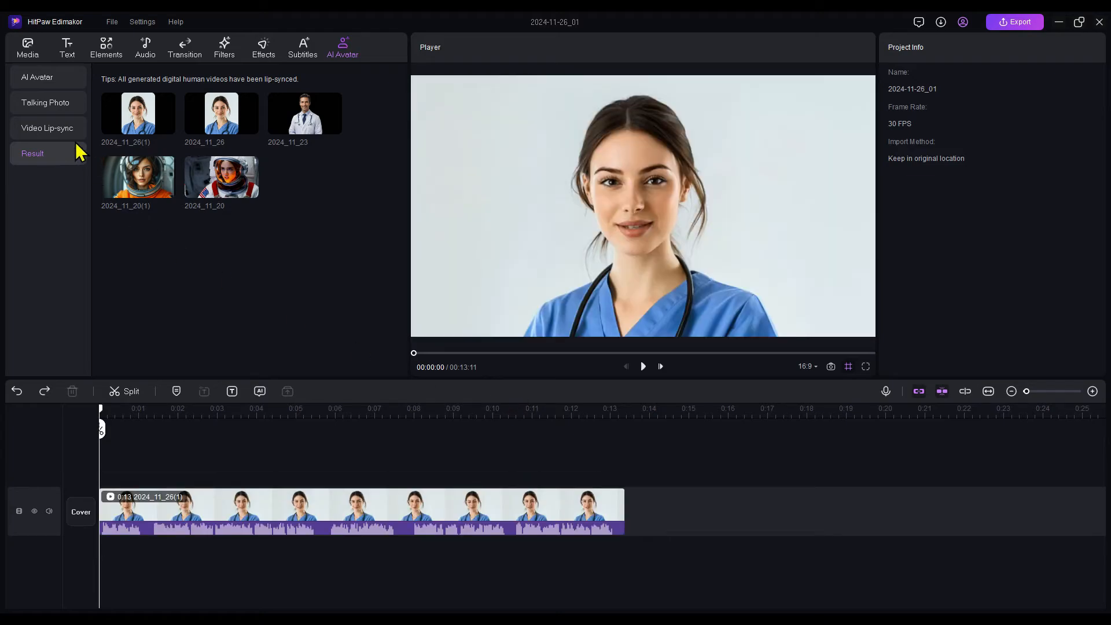
# Import the video 298702132163567618.mp4 from Downloads as the avatar appearance for Video Lip-sync
pyautogui.click(50, 129)
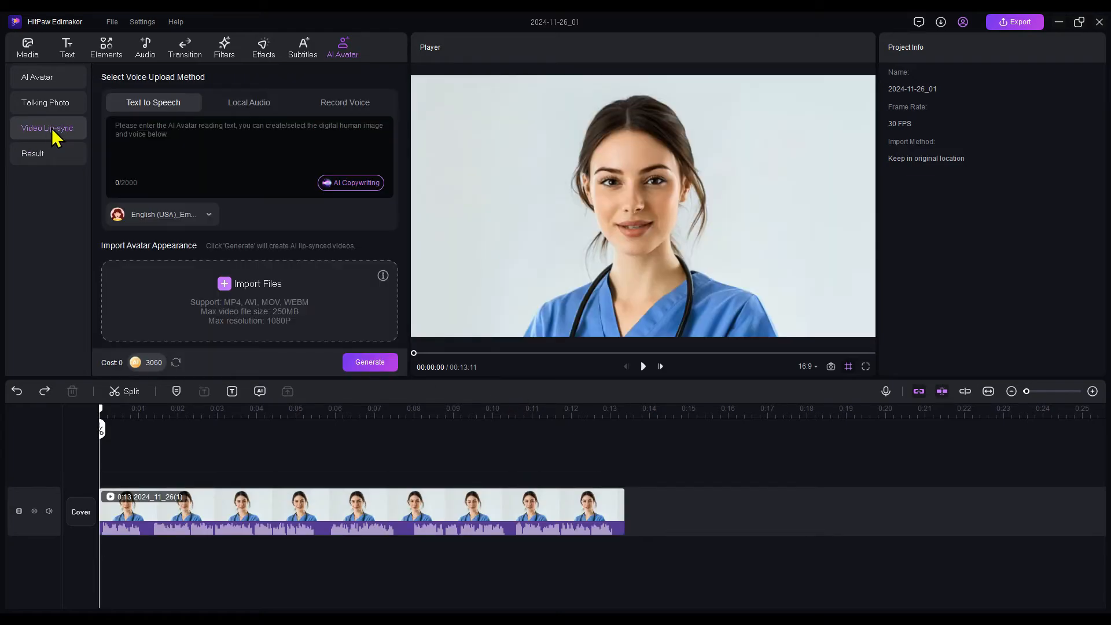
pyautogui.click(285, 283)
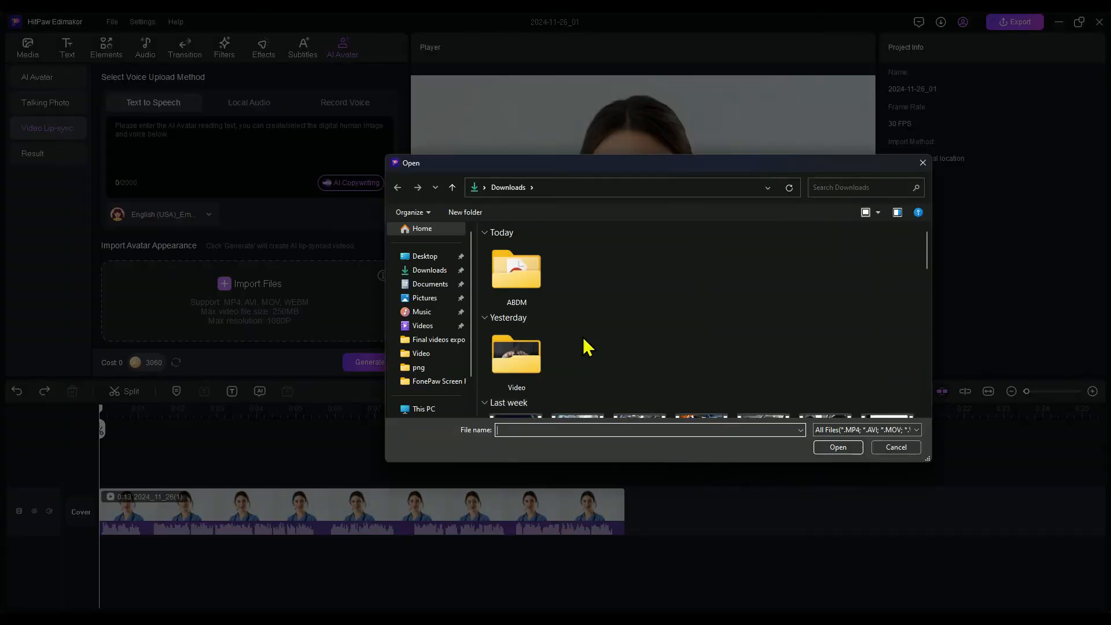
pyautogui.scroll(-5, 586, 342)
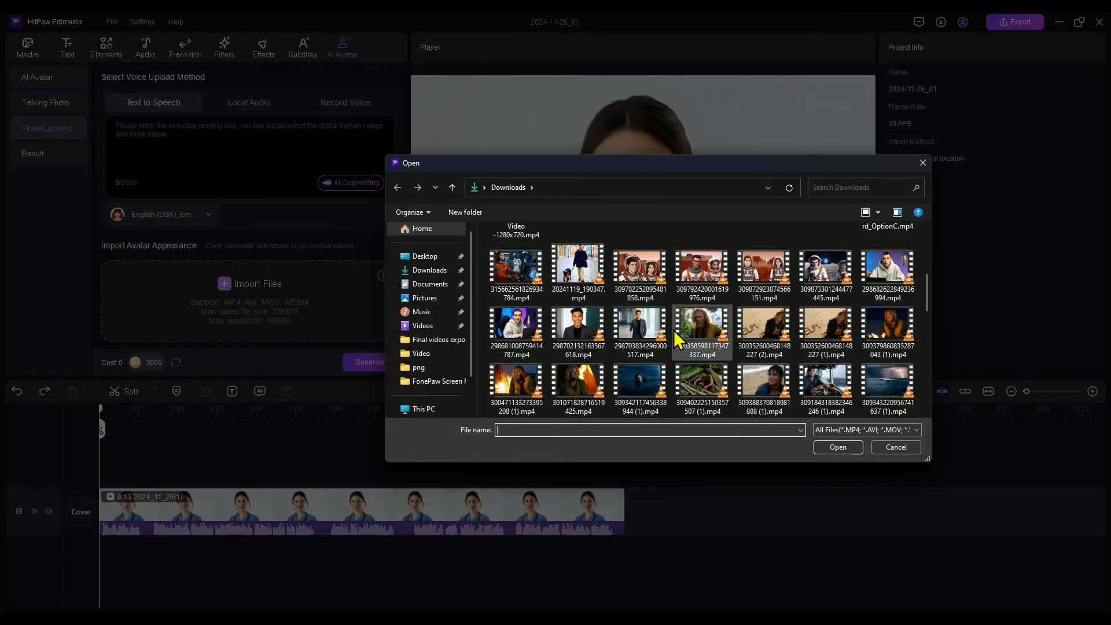
pyautogui.doubleClick(578, 325)
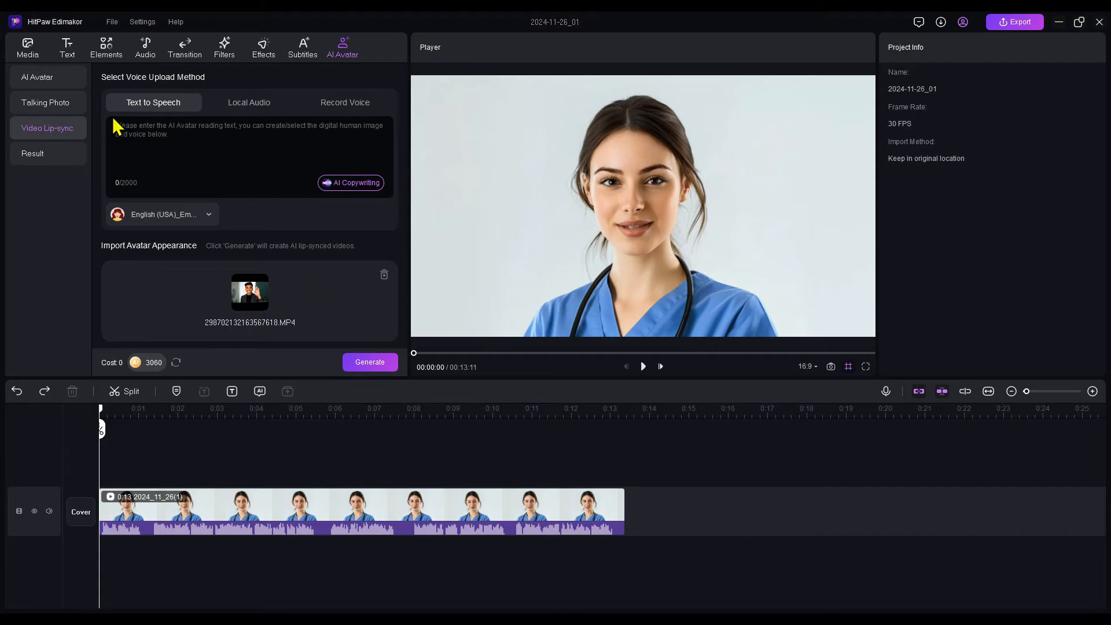
# Enter "hey everyone welcome back to this channel" as the lip-sync speech text and generate the video
pyautogui.click(164, 129)
pyautogui.write('hey everyone welcome back to thi')
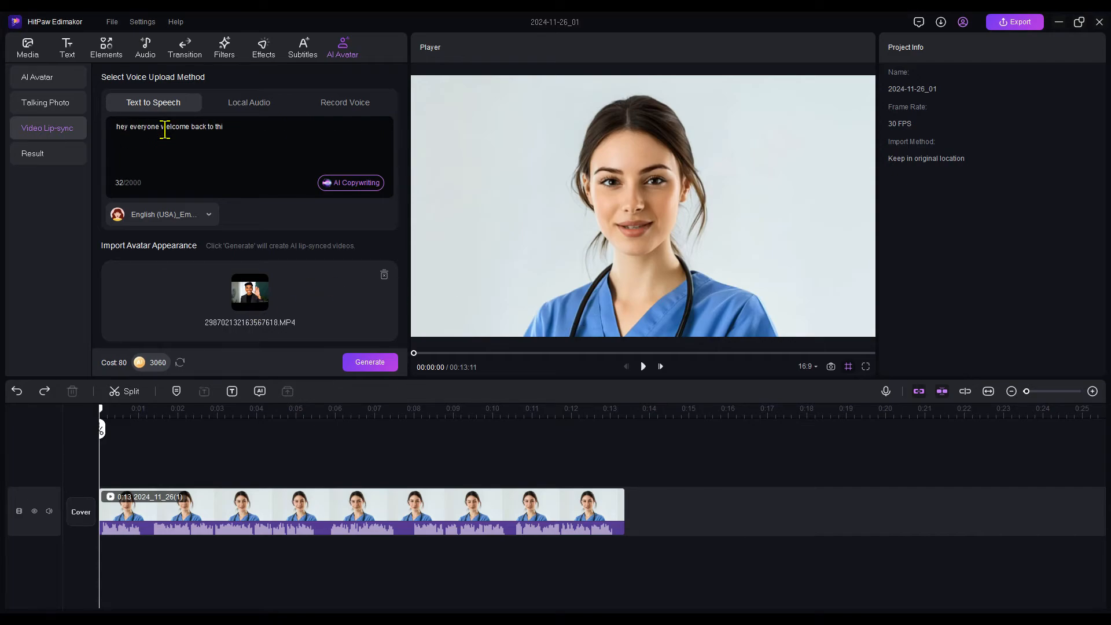
pyautogui.write('s channel')
pyautogui.click(369, 359)
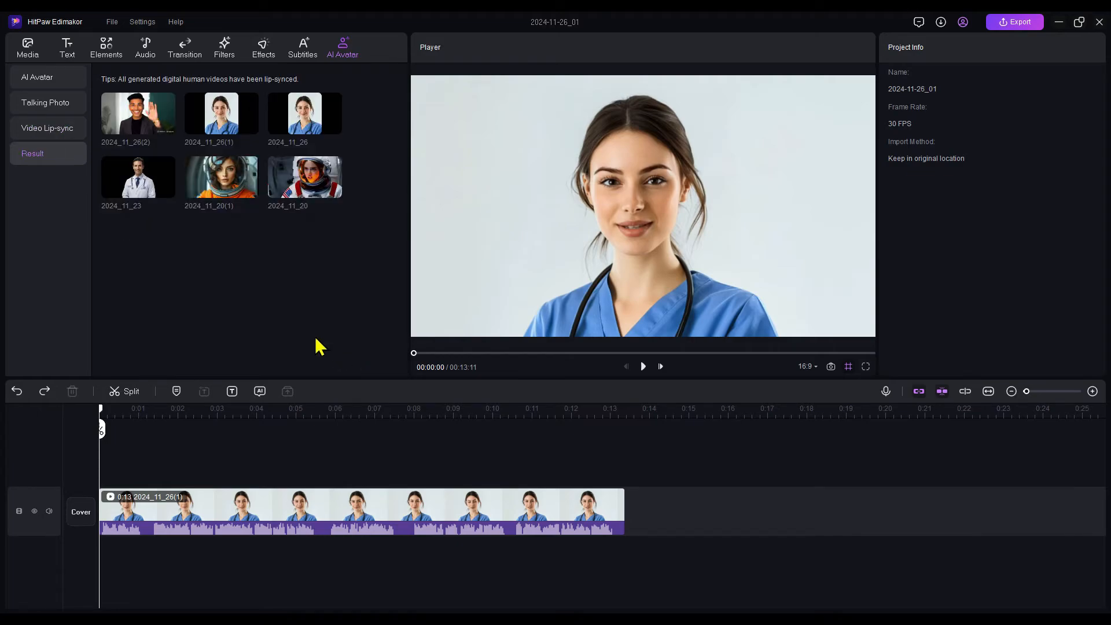
# Preview the generated lip-sync video of the waving man and look at the Talking Photo options before returning to AI Avatar
pyautogui.click(143, 126)
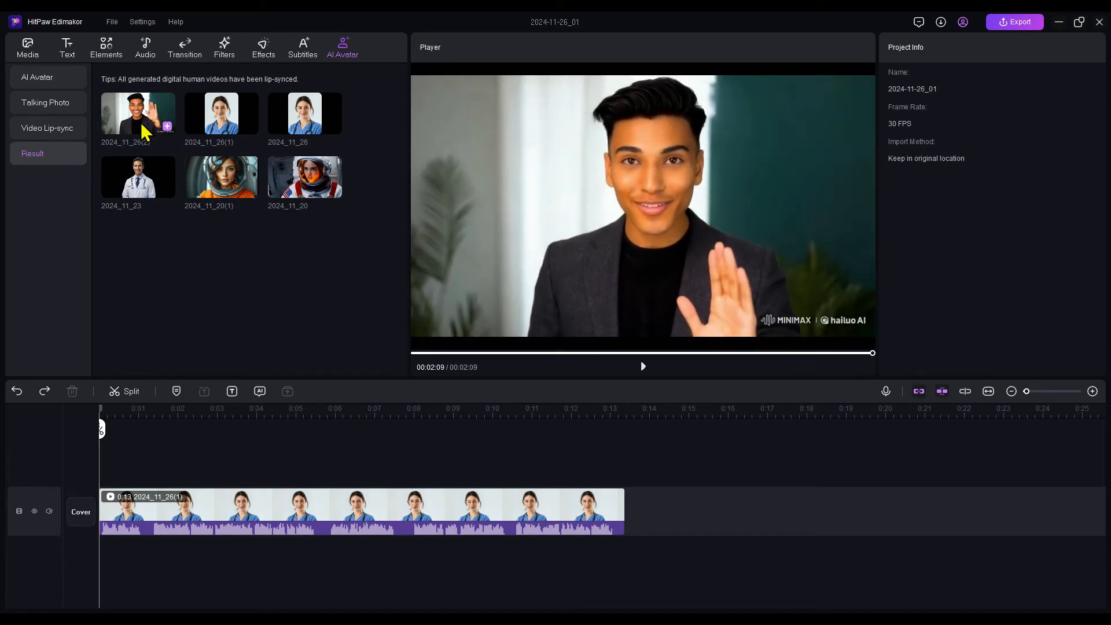
pyautogui.click(60, 110)
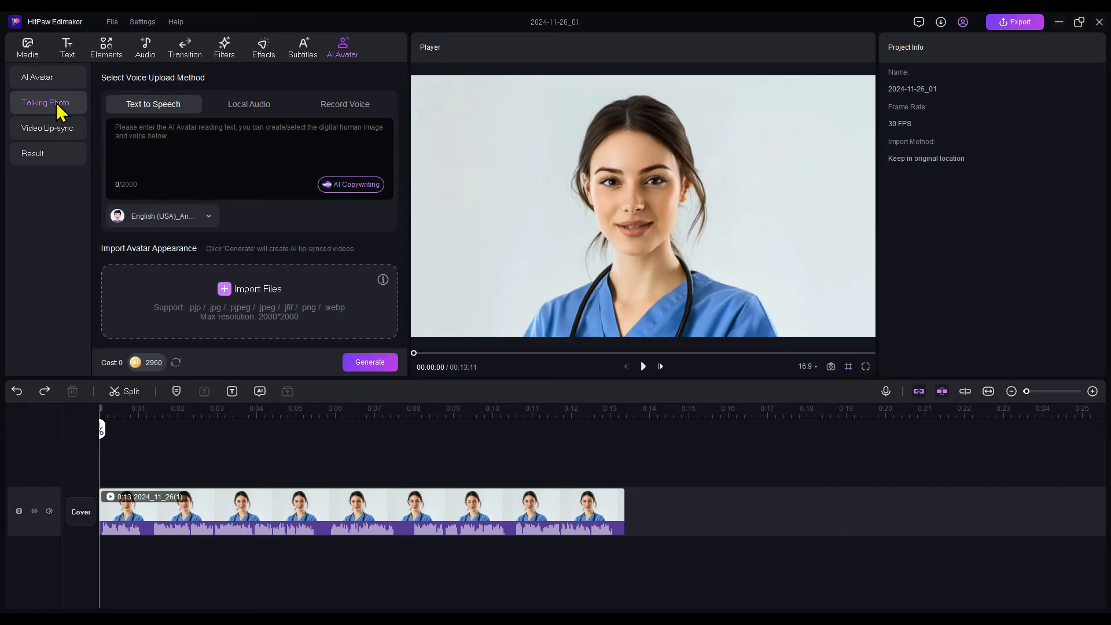
pyautogui.click(46, 85)
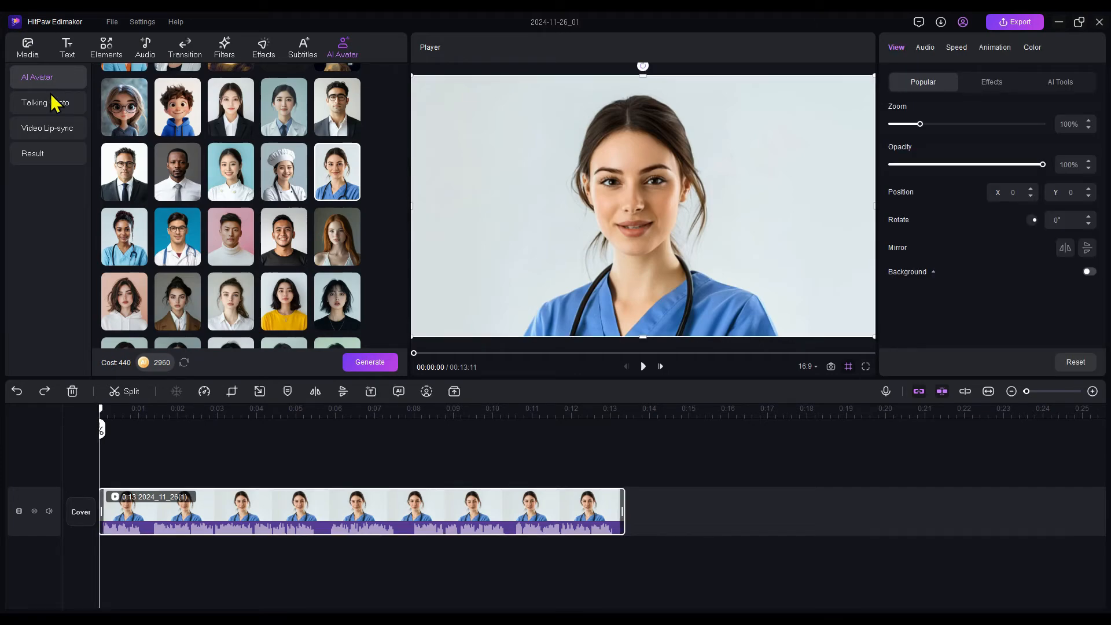
# Remove the nurse clip's background and scale the clip down into the lower-right corner of the video frame
pyautogui.rightClick(251, 508)
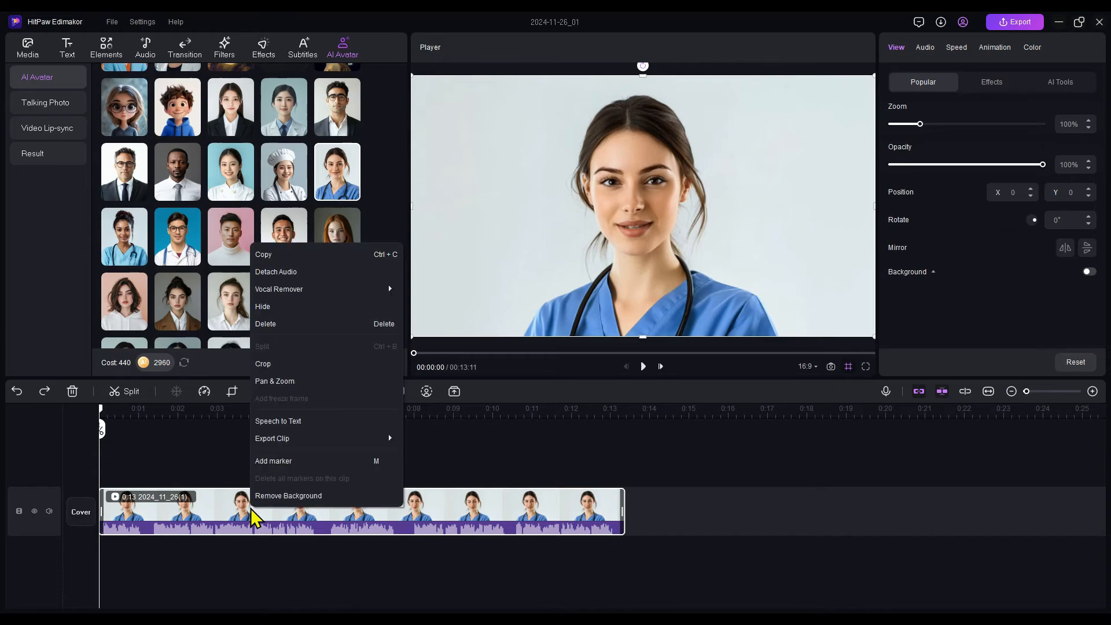
pyautogui.click(313, 497)
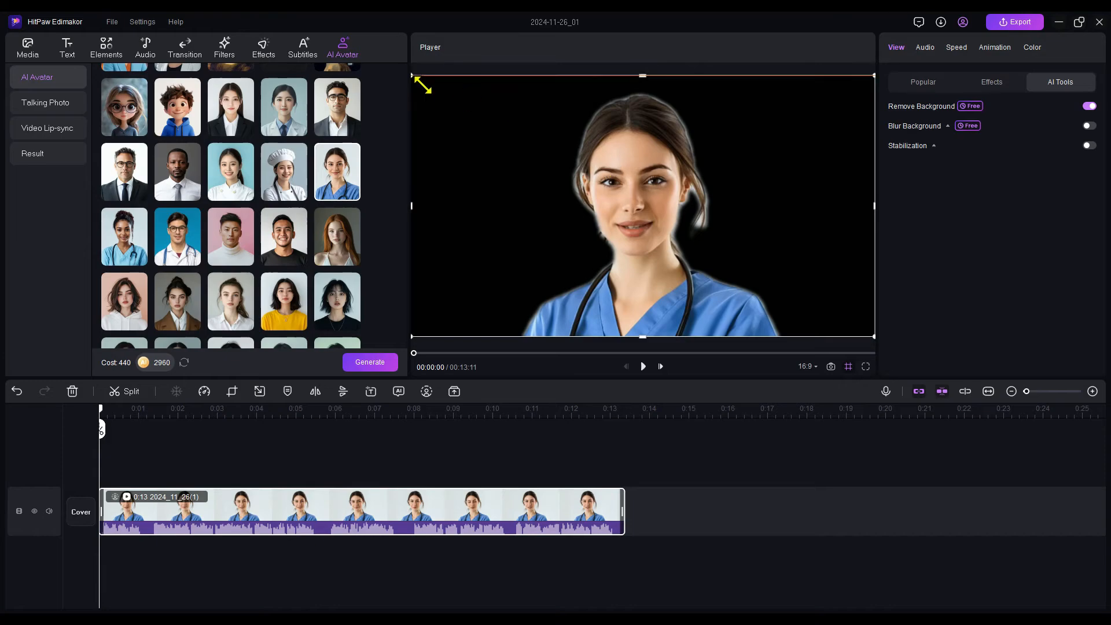
pyautogui.moveTo(422, 86); pyautogui.dragTo(550, 154)
pyautogui.moveTo(816, 295); pyautogui.dragTo(501, 283)
pyautogui.moveTo(573, 238); pyautogui.dragTo(888, 241)
pyautogui.moveTo(653, 245); pyautogui.dragTo(726, 248)
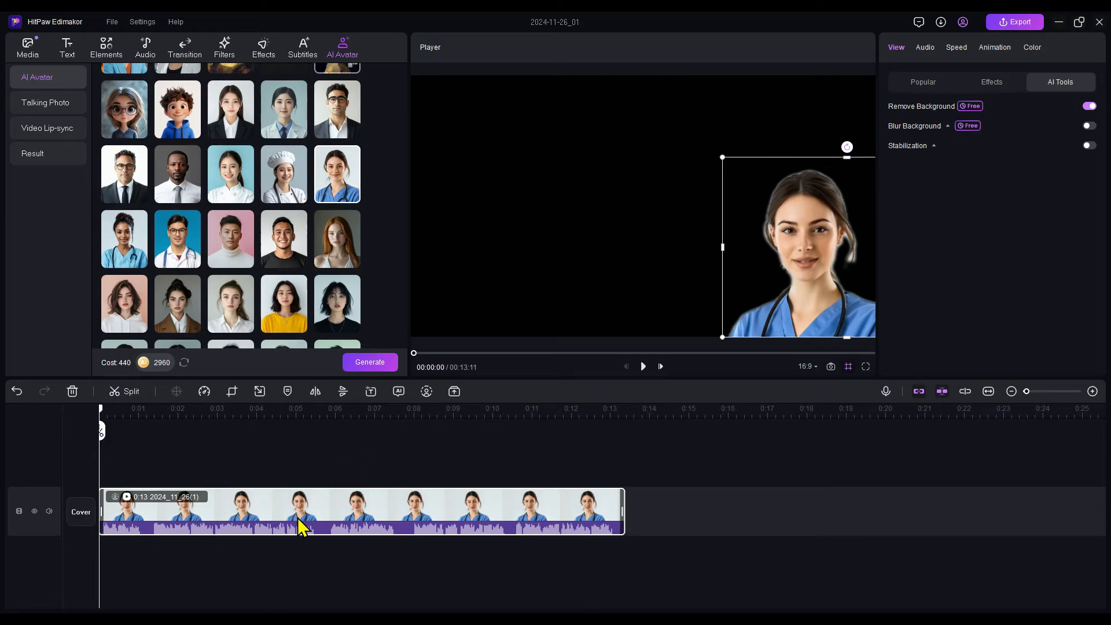
# Move the nurse clip to a new track above the main one and split it at about 00:05:22
pyautogui.moveTo(301, 527); pyautogui.dragTo(301, 463)
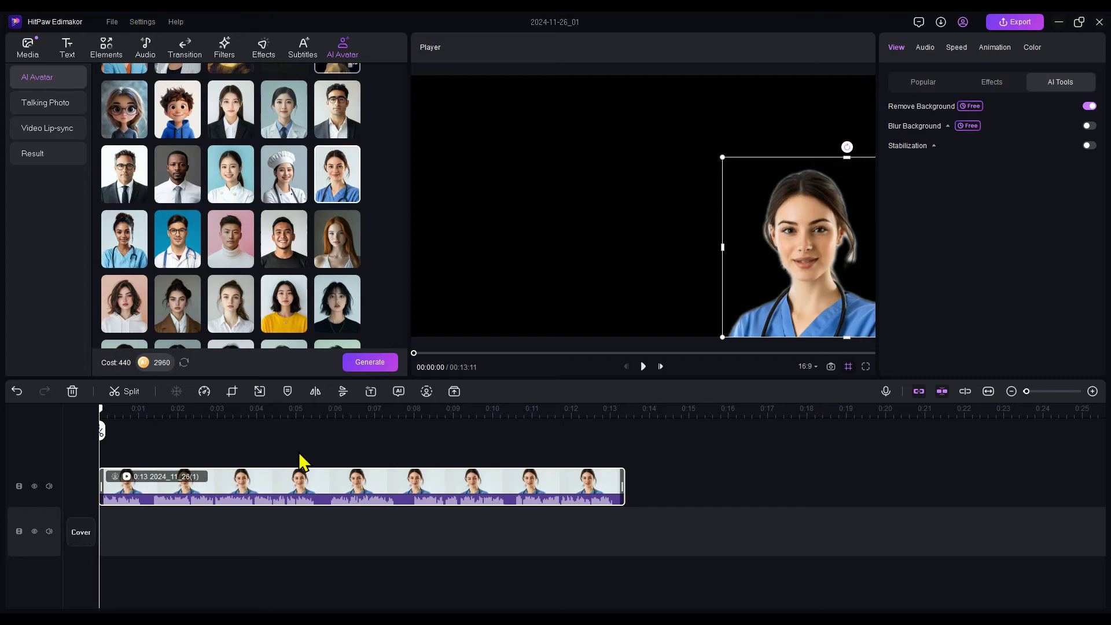
pyautogui.press('space')
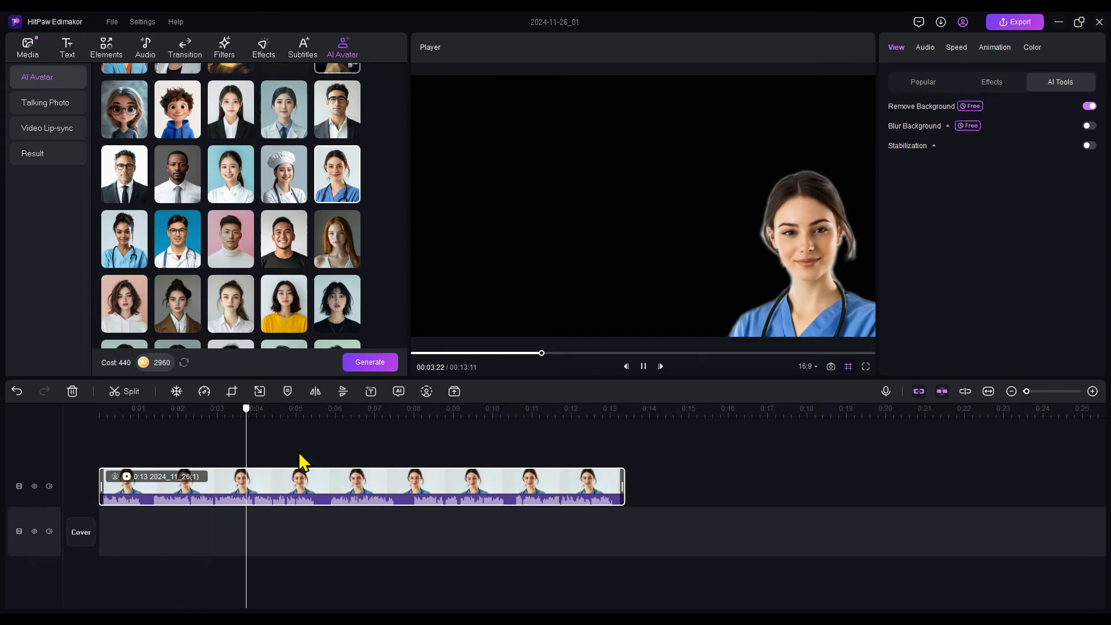
pyautogui.press('space')
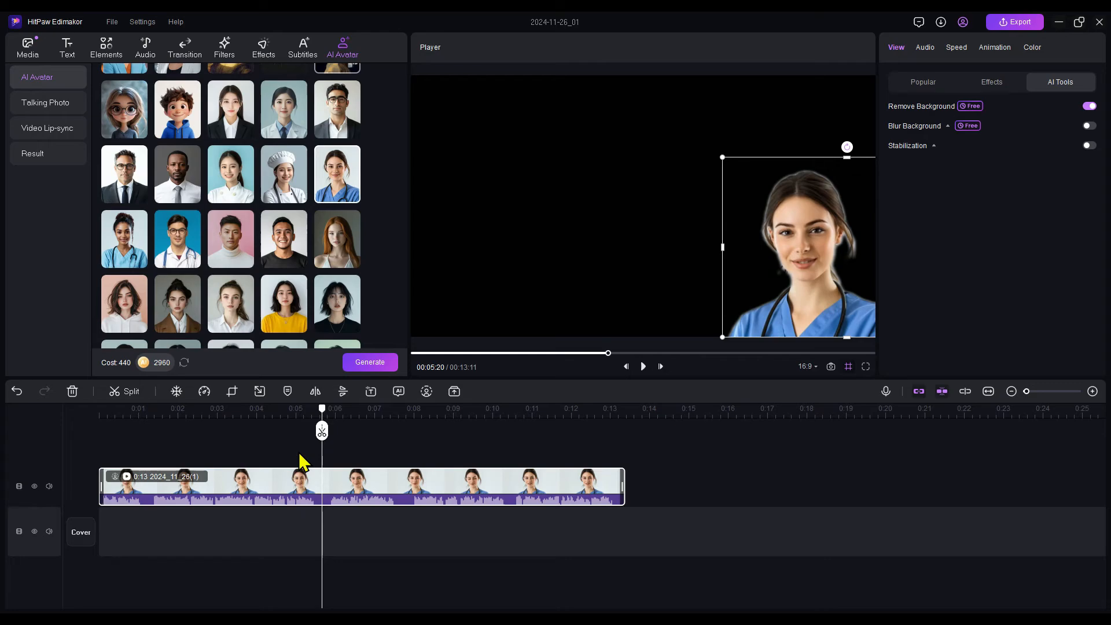
pyautogui.click(323, 431)
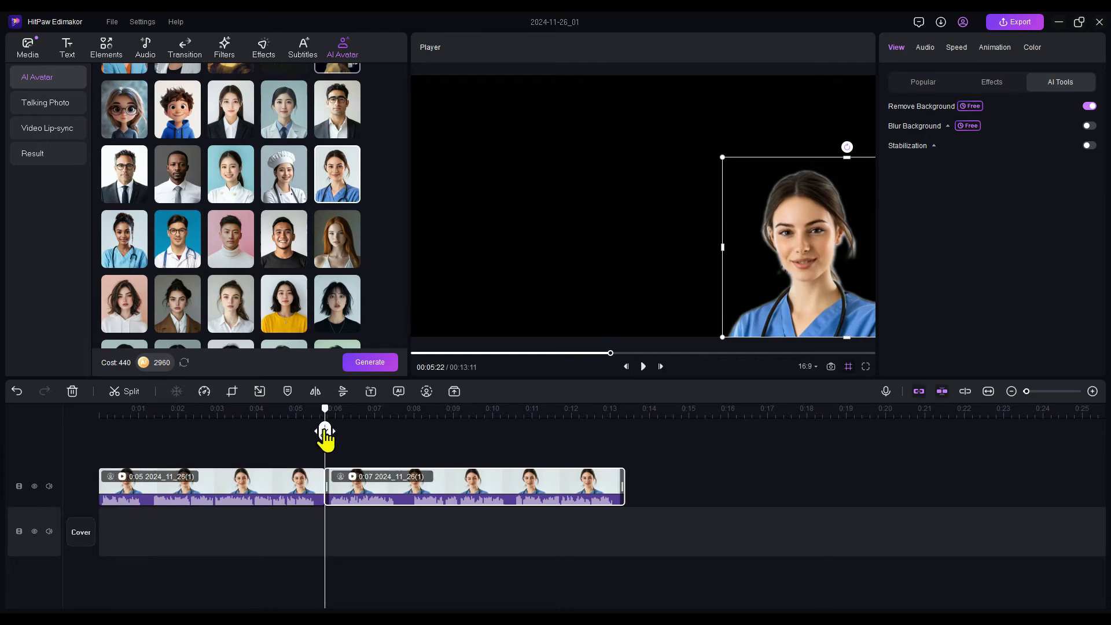
# Search the Pixabay stock media for "eyesight" and look through the clips
pyautogui.click(27, 46)
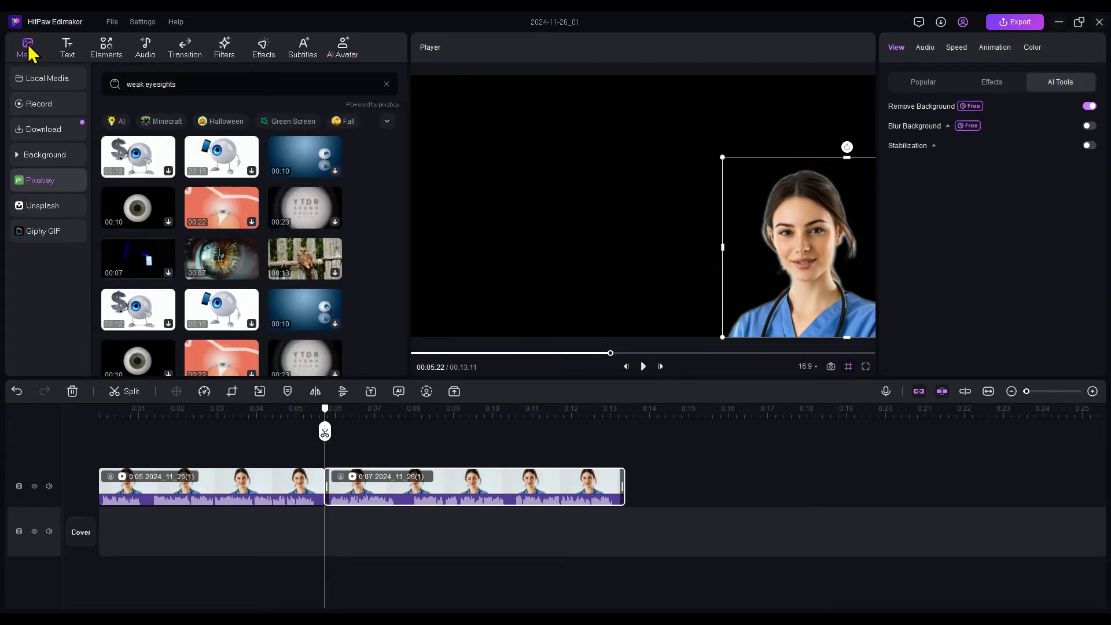
pyautogui.hotkey('ctrl', 'a')
pyautogui.press('BackSpace')
pyautogui.write('eyesight')
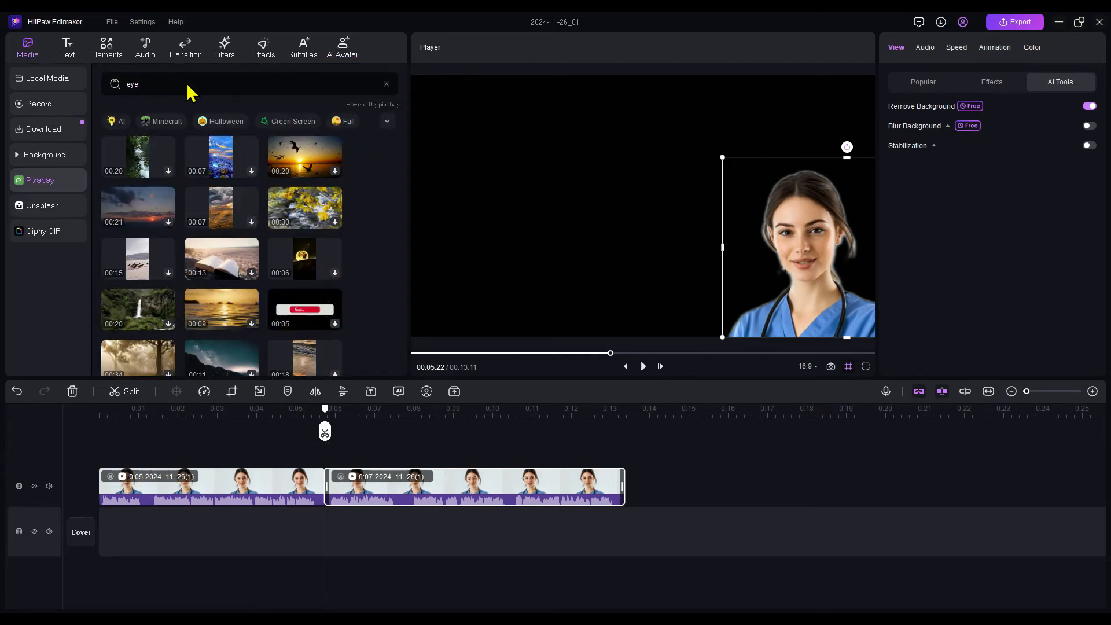
pyautogui.press('Return')
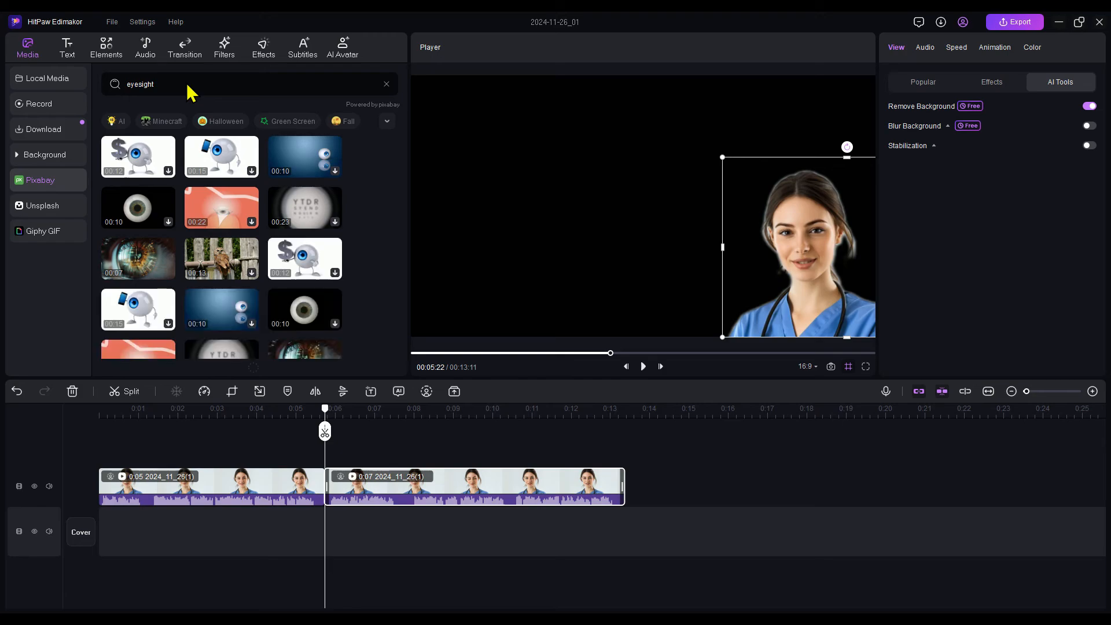
pyautogui.scroll(-1, 204, 185)
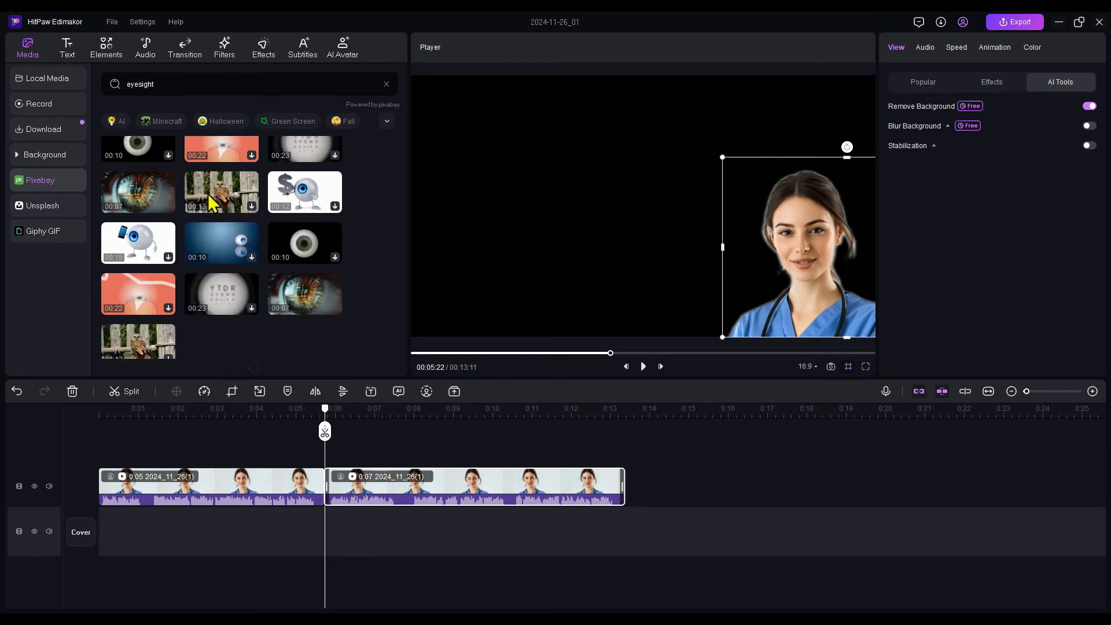
pyautogui.scroll(1, 211, 202)
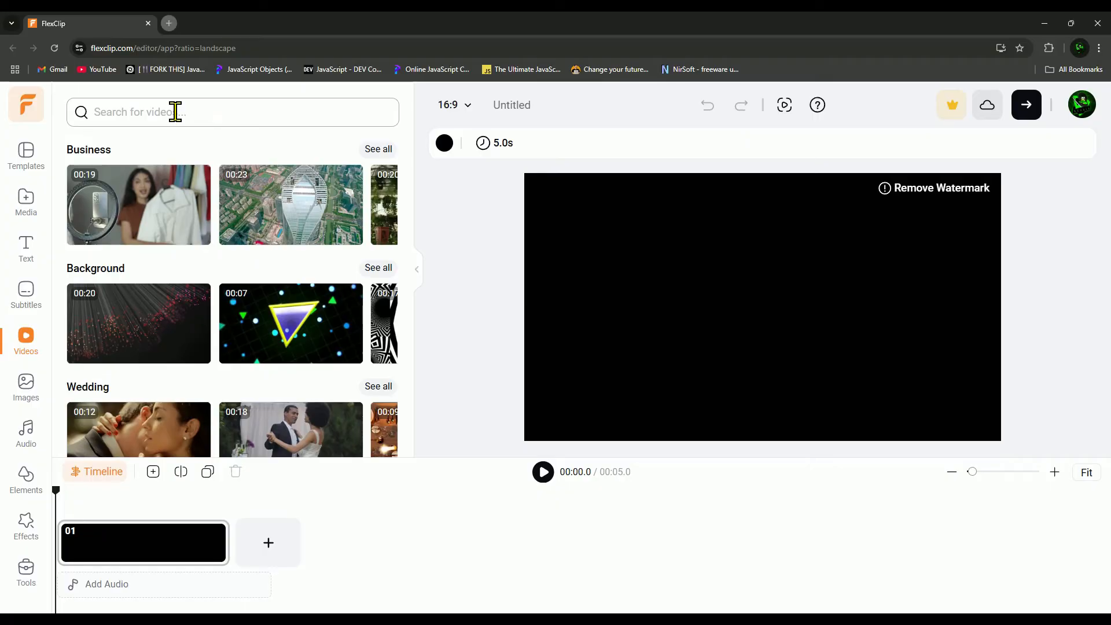
# Switch to FlexClip, search its stock videos for "weak eyesight" and preview the clip of the woman at a laptop
pyautogui.click(165, 114)
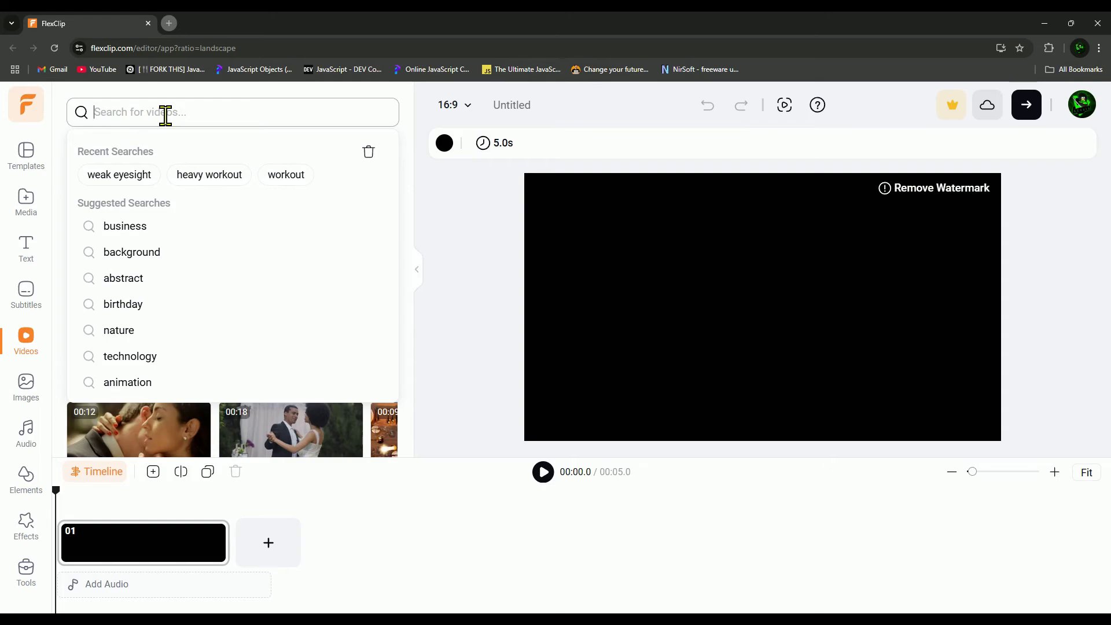
pyautogui.click(137, 174)
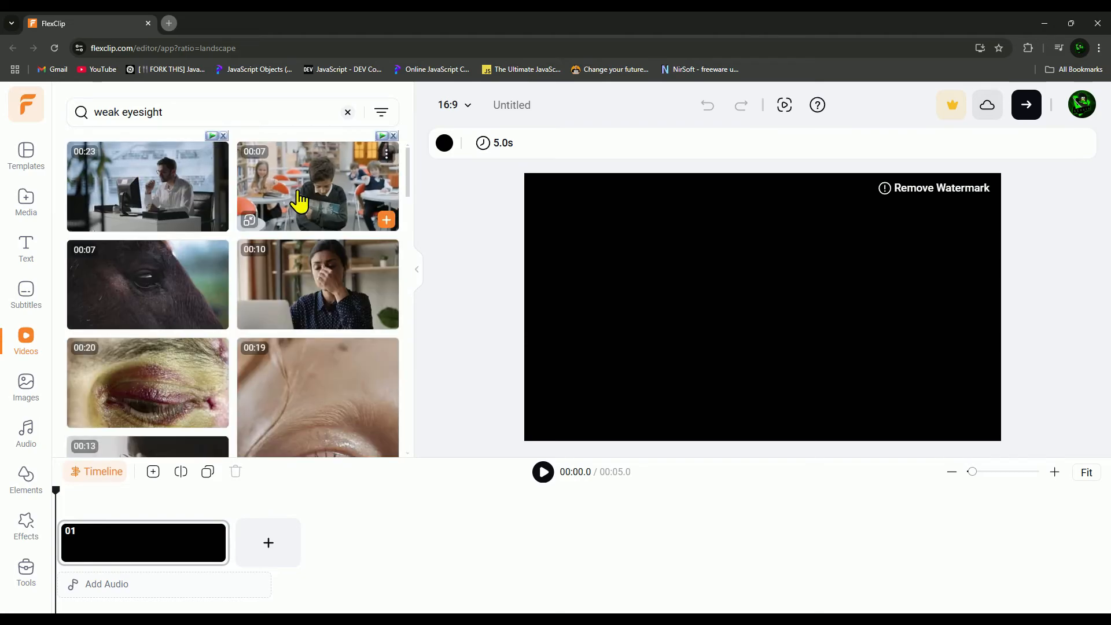
pyautogui.scroll(-3, 307, 202)
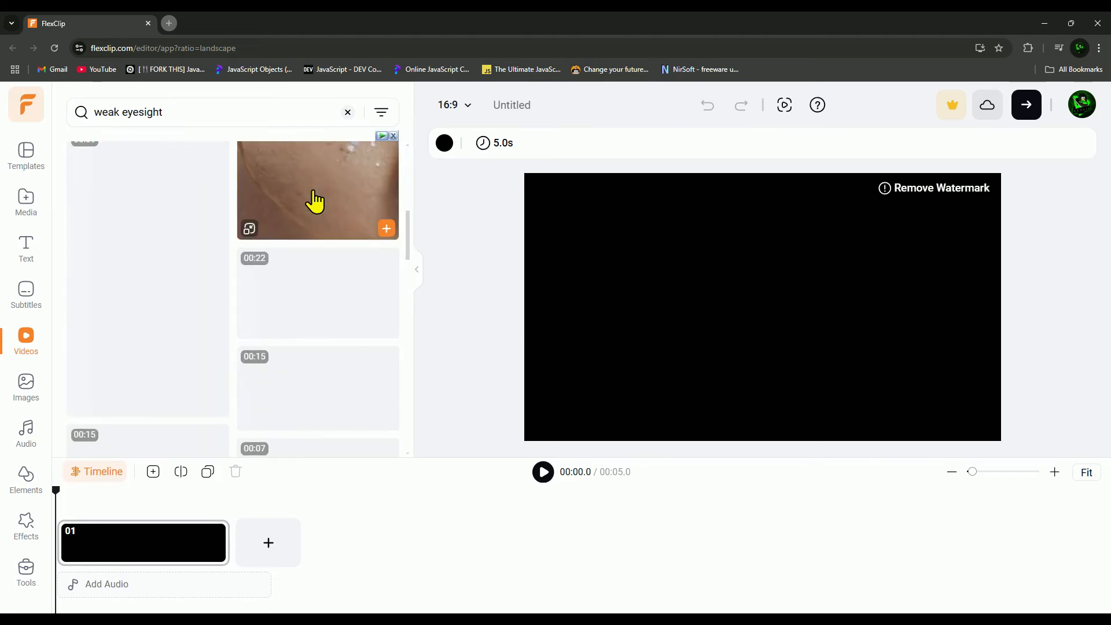
pyautogui.scroll(-4, 315, 209)
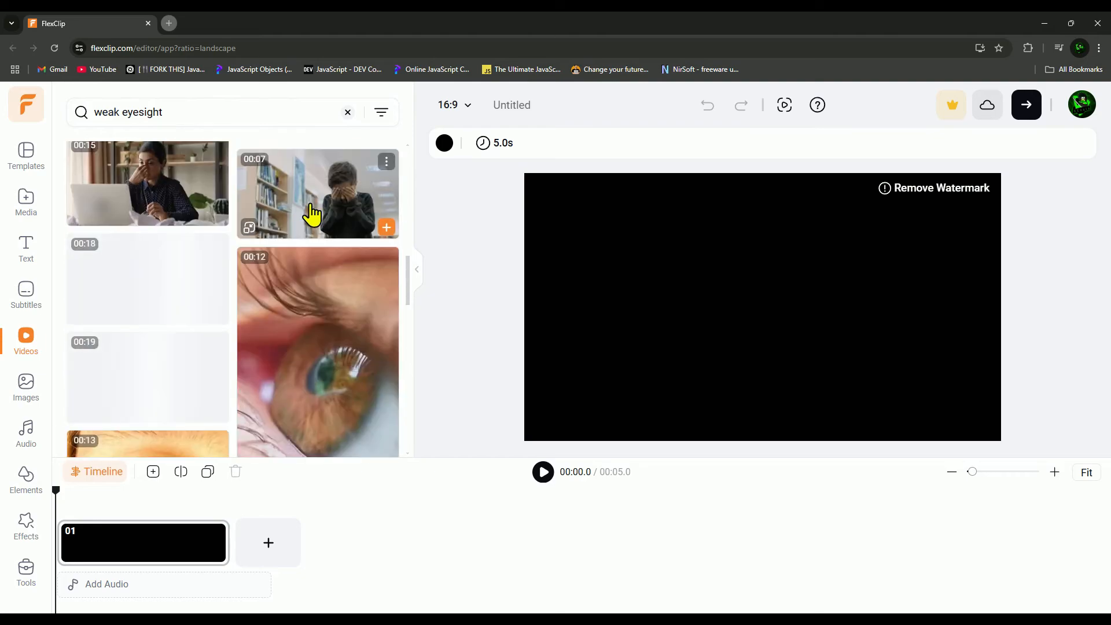
pyautogui.scroll(3, 142, 193)
pyautogui.moveTo(140, 363)
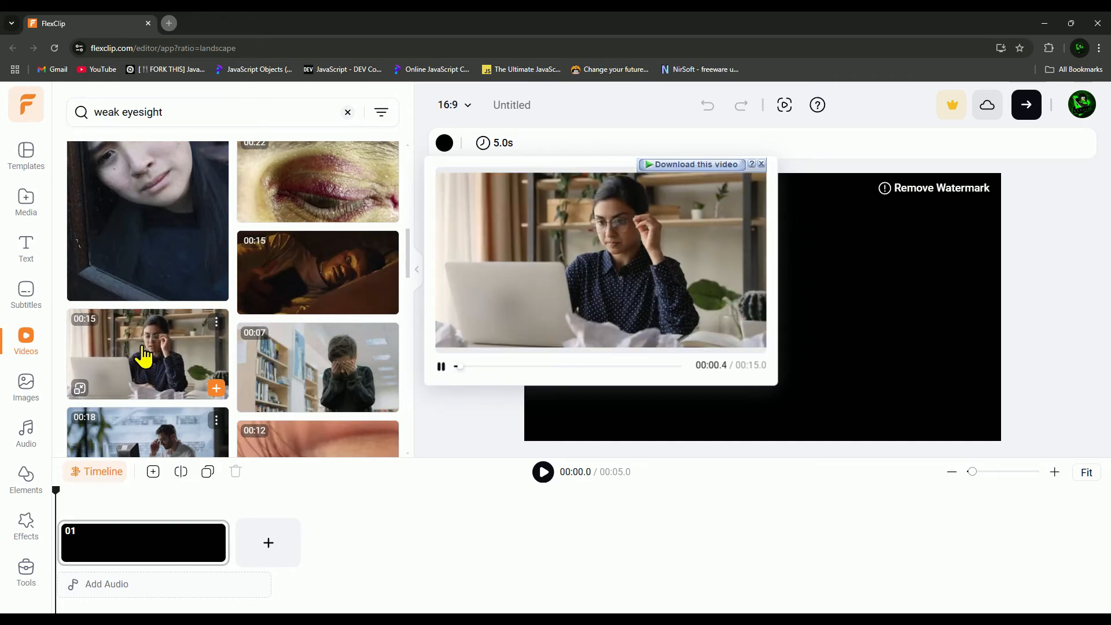
# Download the clip of the woman at a laptop and place it at the start of the main track in HitPaw Edimakor
pyautogui.click(694, 167)
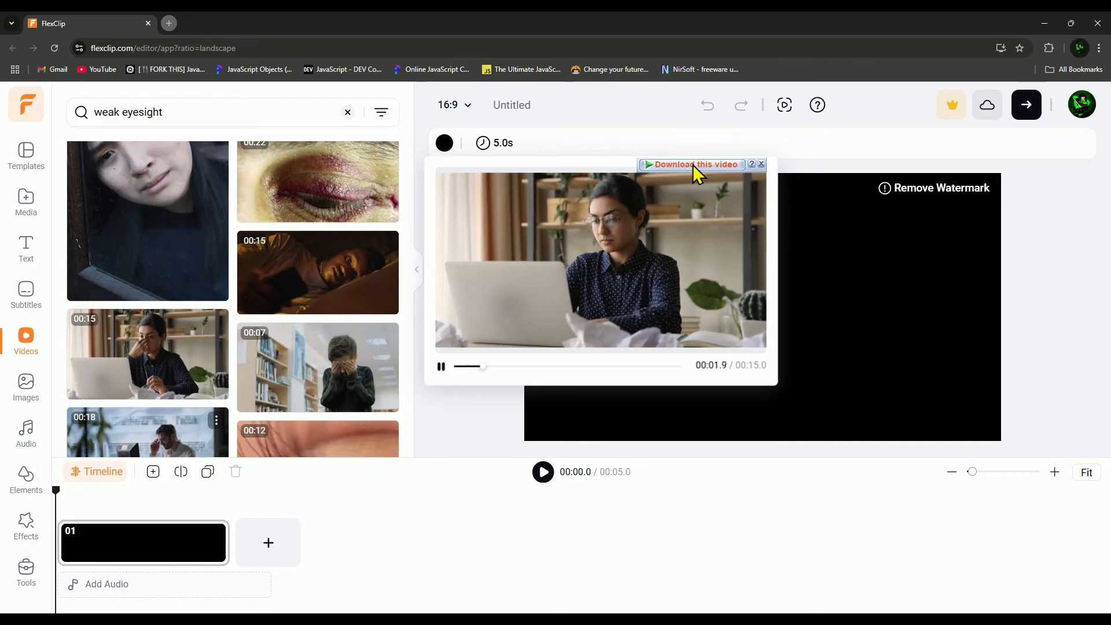
pyautogui.click(536, 371)
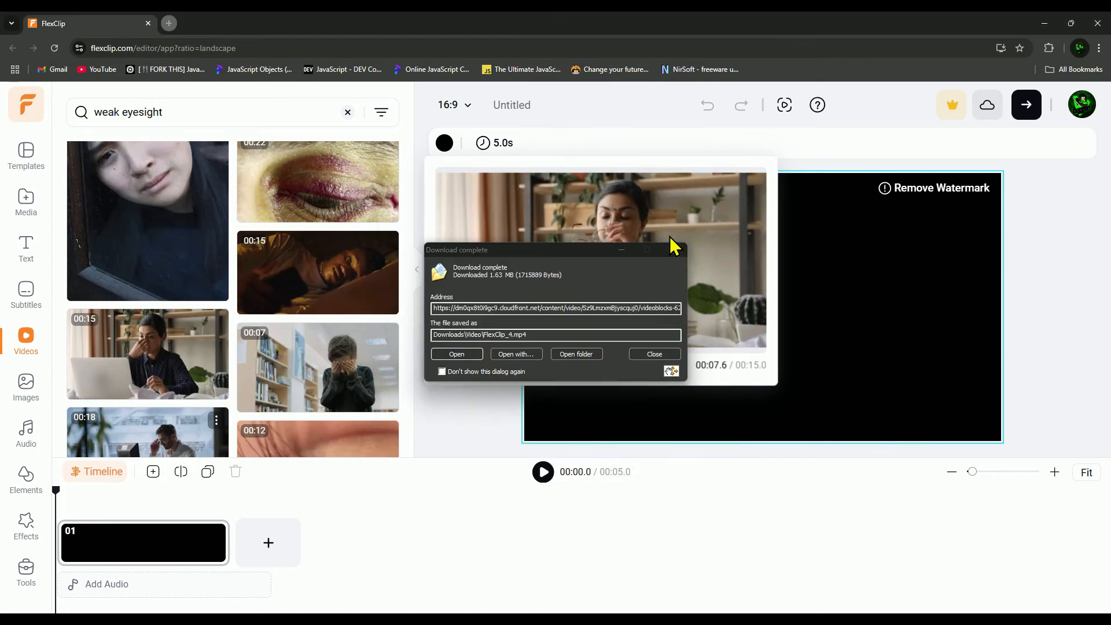
pyautogui.click(588, 354)
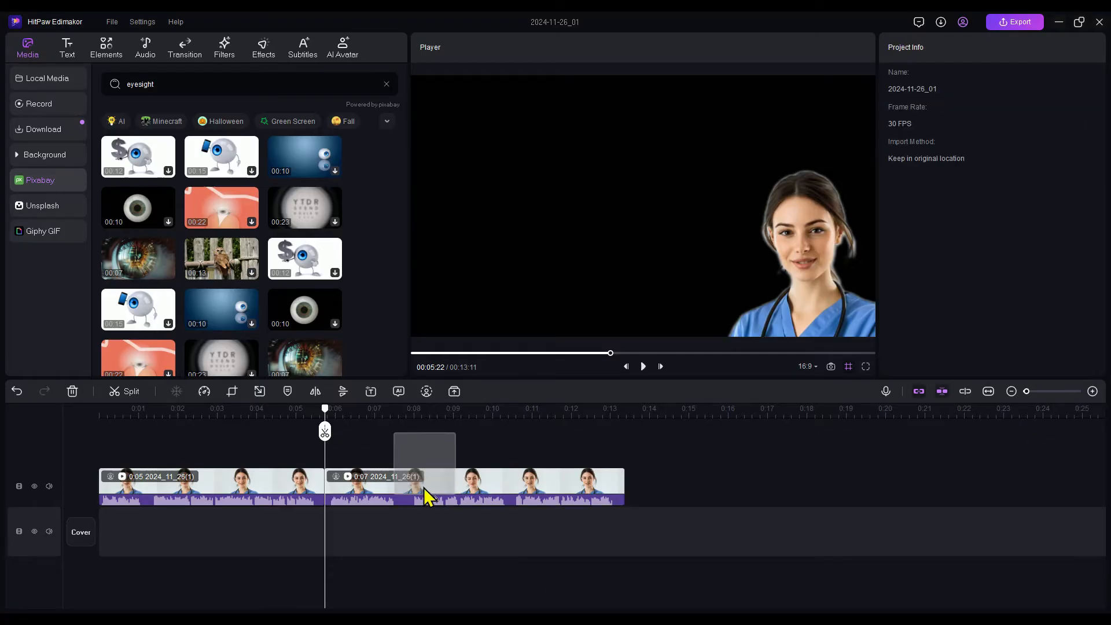
pyautogui.moveTo(427, 496); pyautogui.dragTo(124, 549)
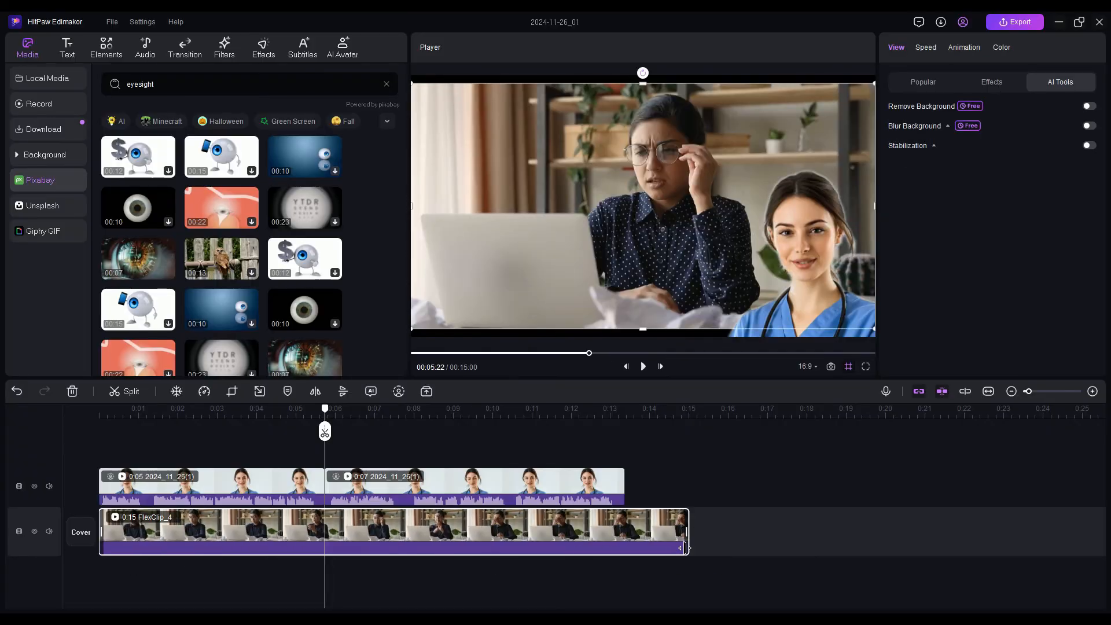
# Trim the FlexClip_4 clip to end where the first nurse clip ends, and play the section from the start
pyautogui.moveTo(685, 547); pyautogui.dragTo(324, 536)
pyautogui.moveTo(322, 428); pyautogui.dragTo(77, 413)
pyautogui.press('space')
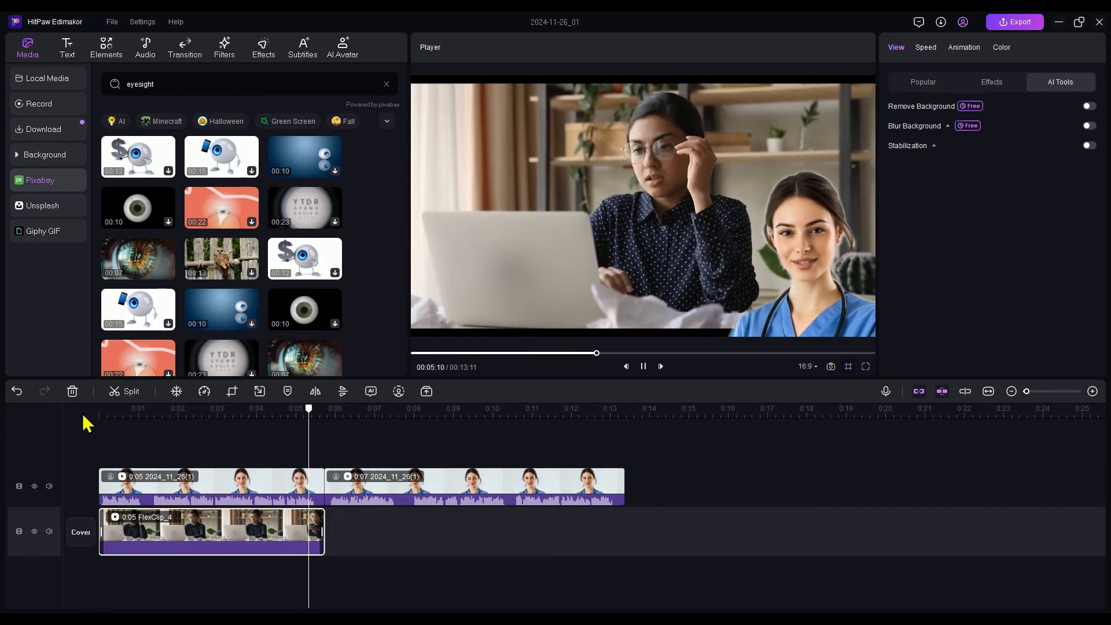
pyautogui.click(182, 434)
# Preview the Bleach Bypass and Sand Dune filters on the opening footage
pyautogui.click(217, 56)
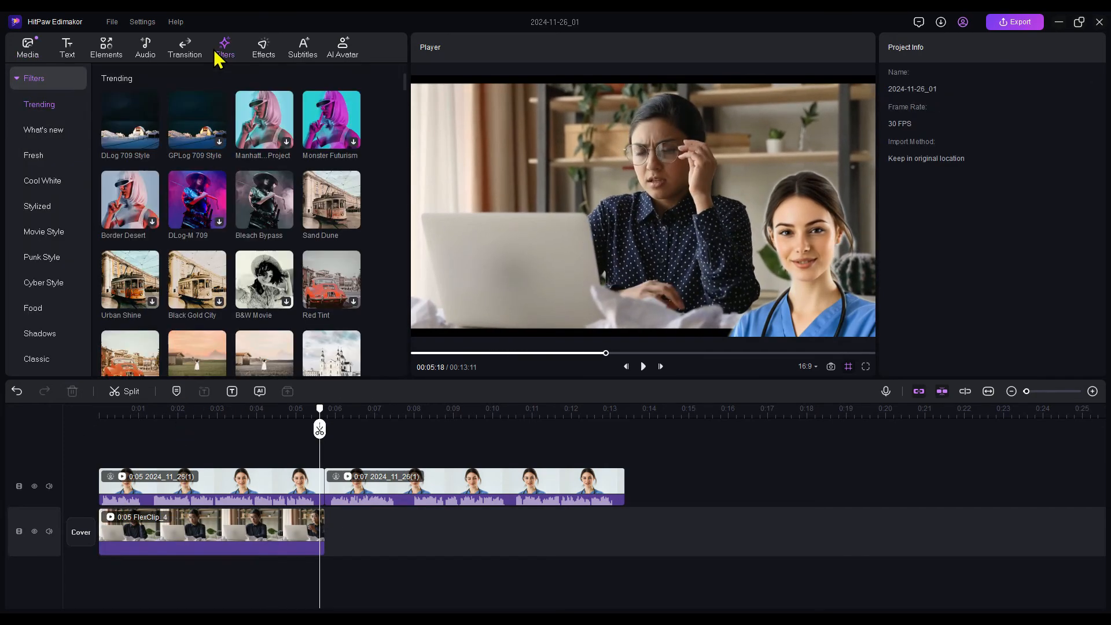
pyautogui.click(268, 219)
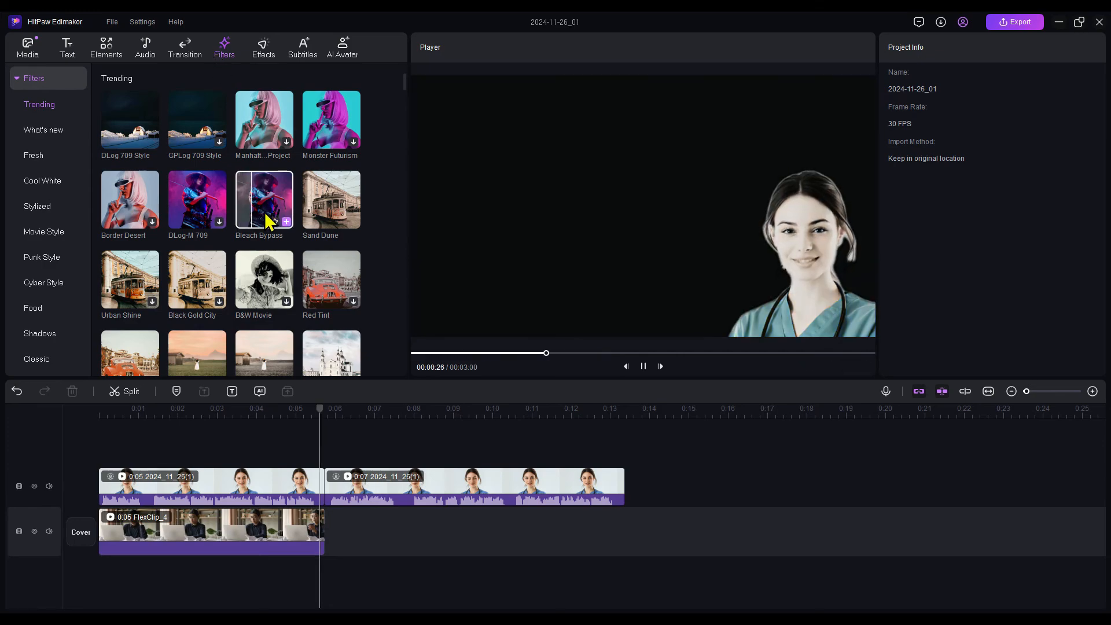
pyautogui.click(292, 533)
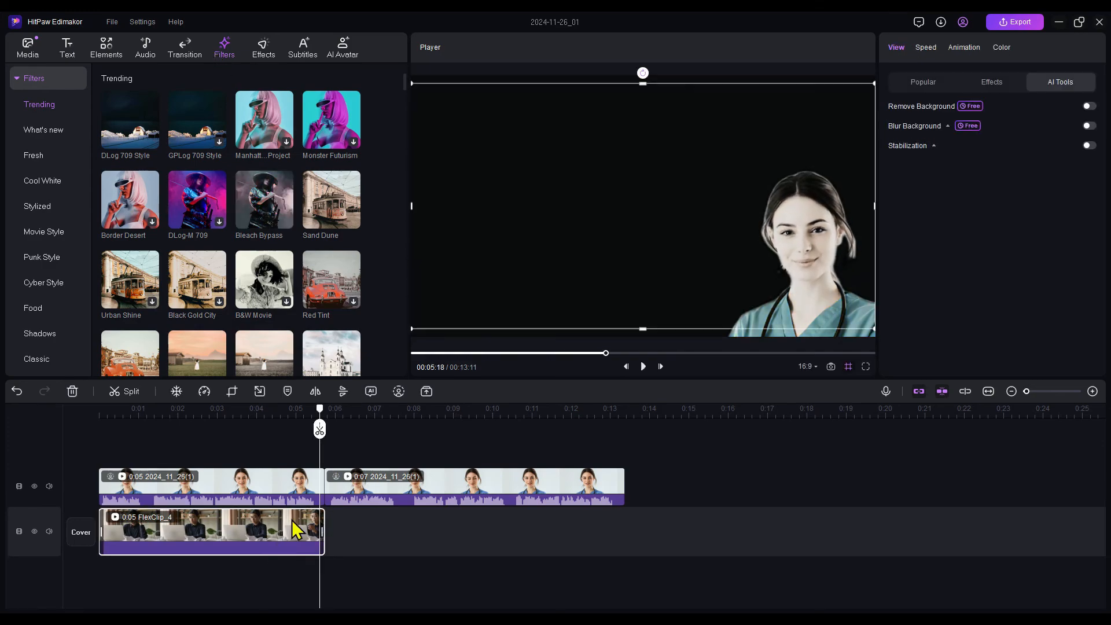
pyautogui.moveTo(322, 433); pyautogui.dragTo(97, 418)
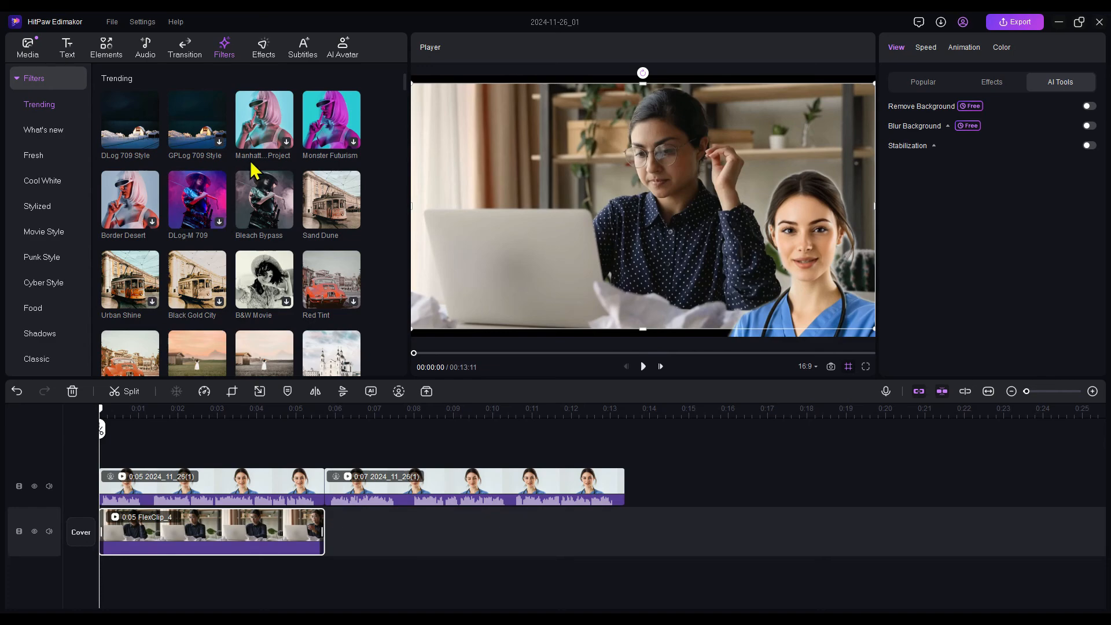
pyautogui.click(263, 211)
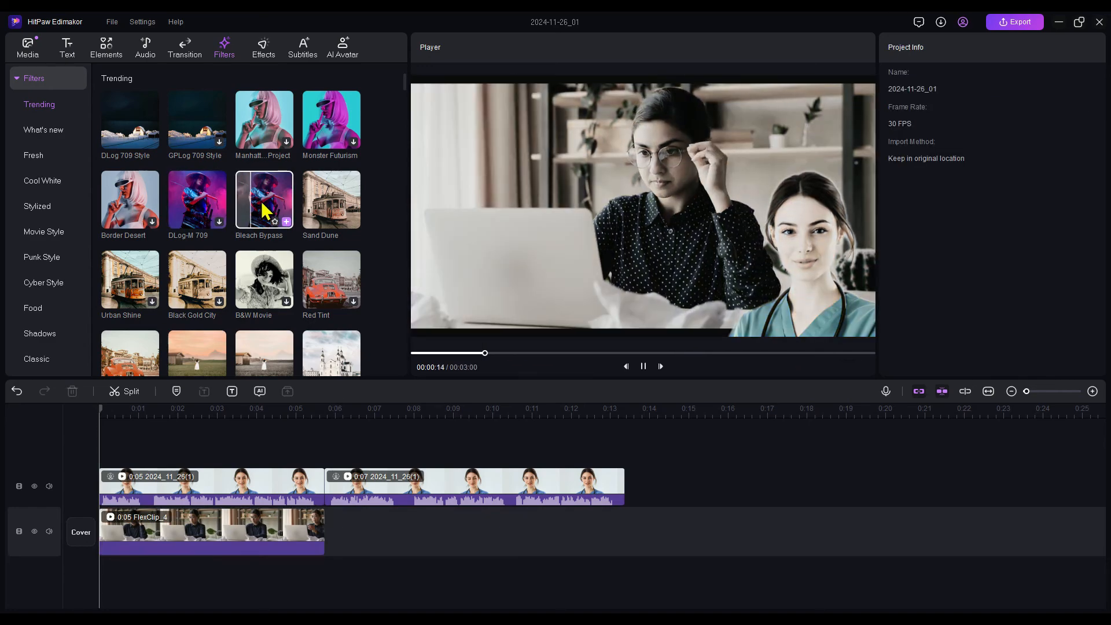
pyautogui.click(331, 194)
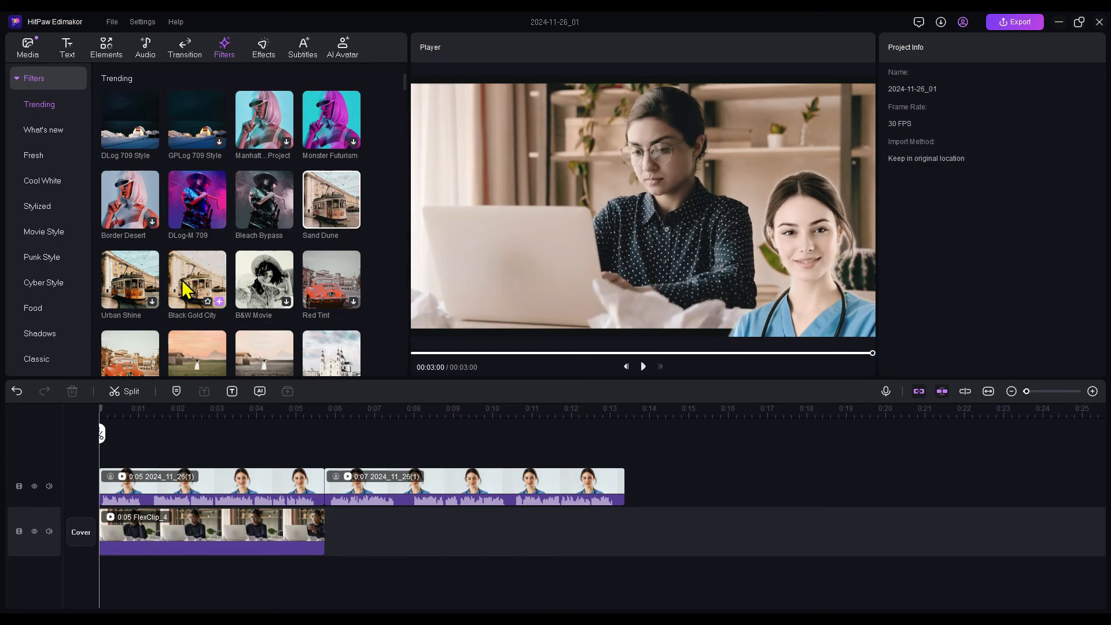
# Apply the Noise video effect to the FlexClip_4 clip, preview it and set its strength to 37%
pyautogui.click(263, 51)
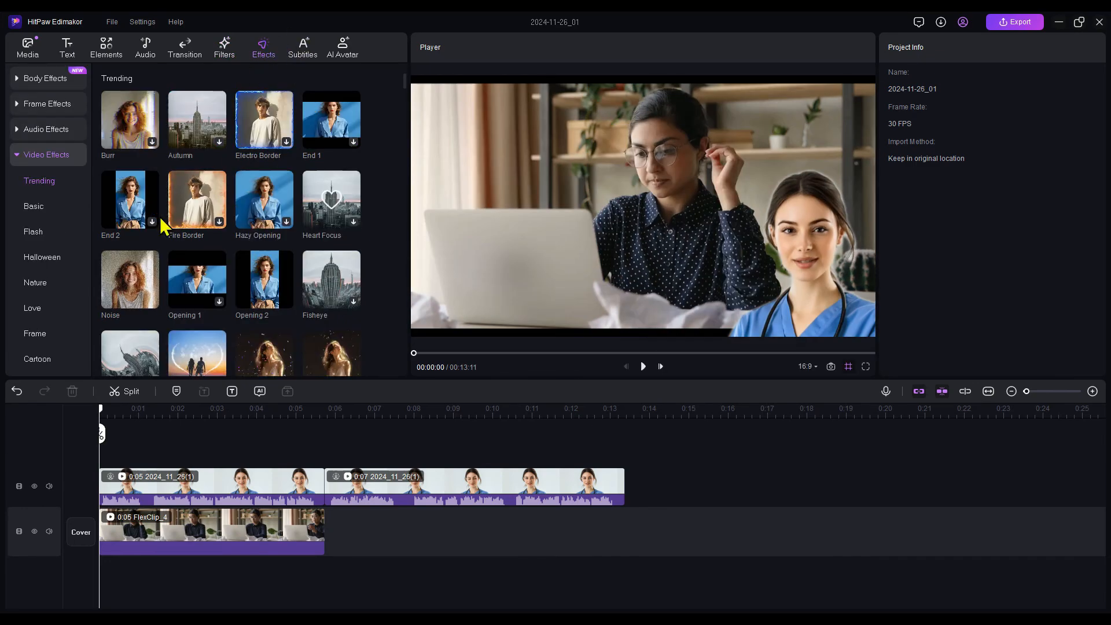
pyautogui.click(134, 281)
pyautogui.moveTo(134, 281); pyautogui.dragTo(135, 517)
pyautogui.press('space')
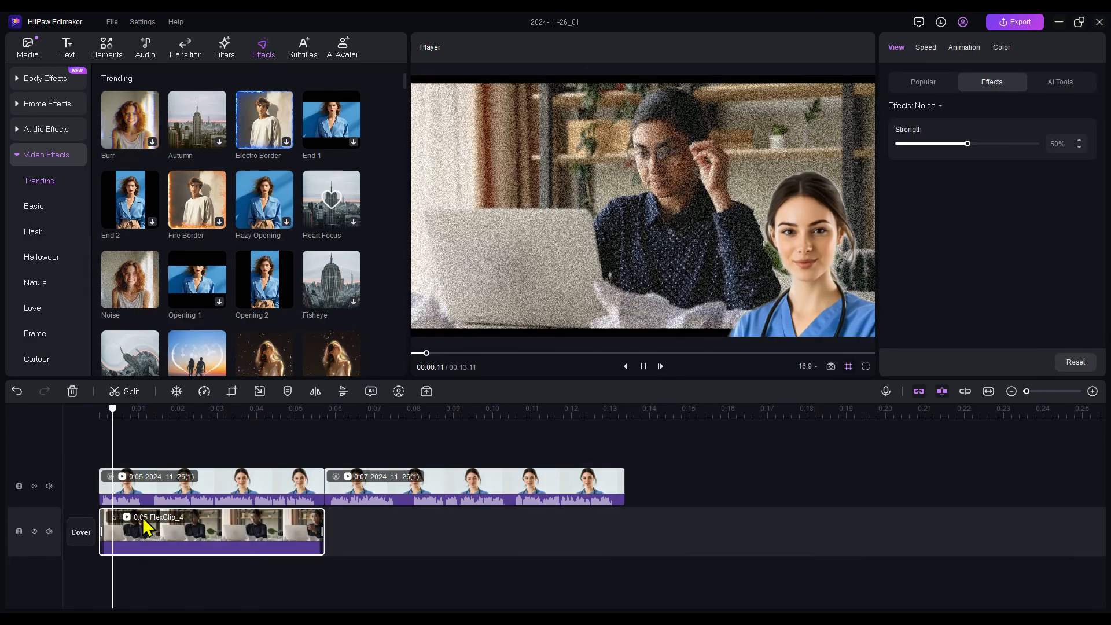
pyautogui.press('space')
pyautogui.moveTo(148, 433); pyautogui.dragTo(49, 422)
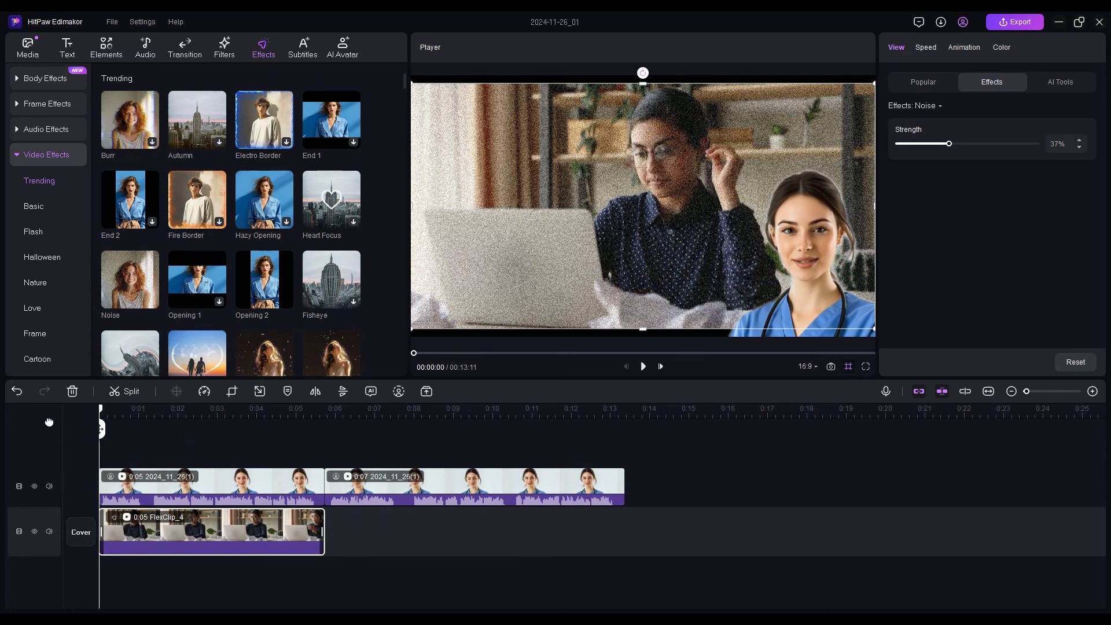
# Look through the video effects, apply the Blue Electro Border body effect to the first nurse clip and preview the result
pyautogui.scroll(-6, 166, 319)
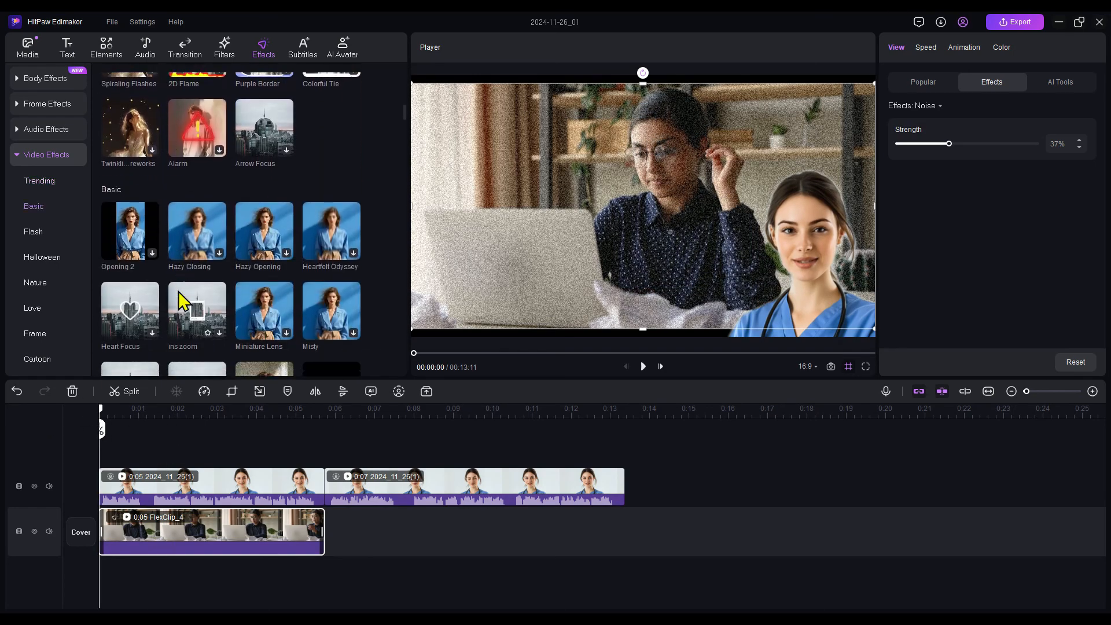
pyautogui.scroll(-8, 178, 300)
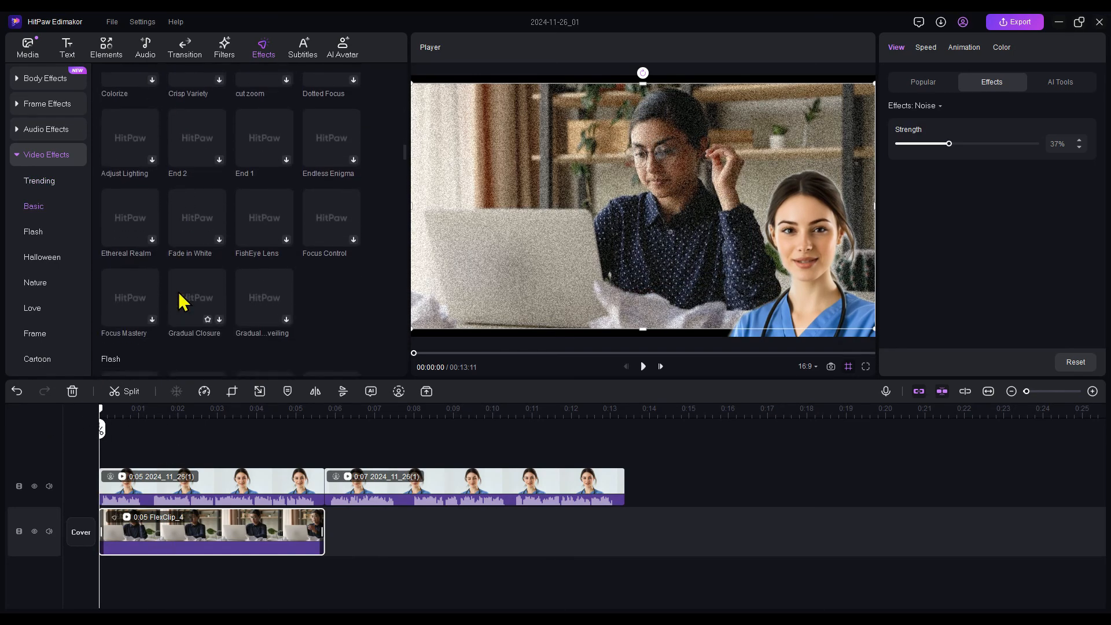
pyautogui.scroll(7, 178, 300)
pyautogui.scroll(6, 181, 300)
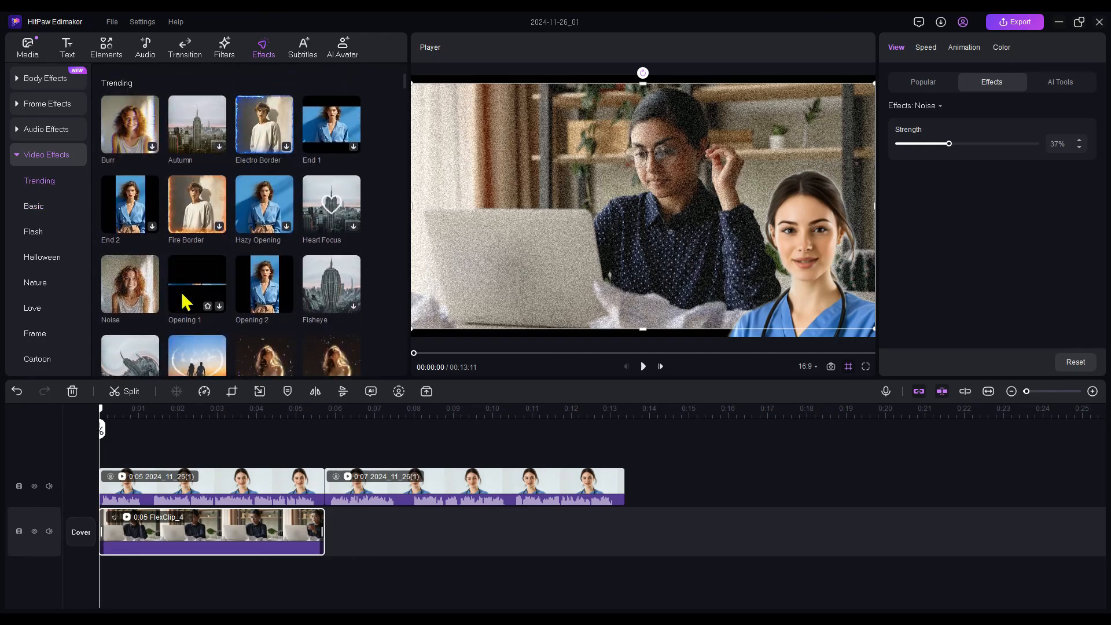
pyautogui.hotkey('ctrl', 'z')
pyautogui.click(77, 82)
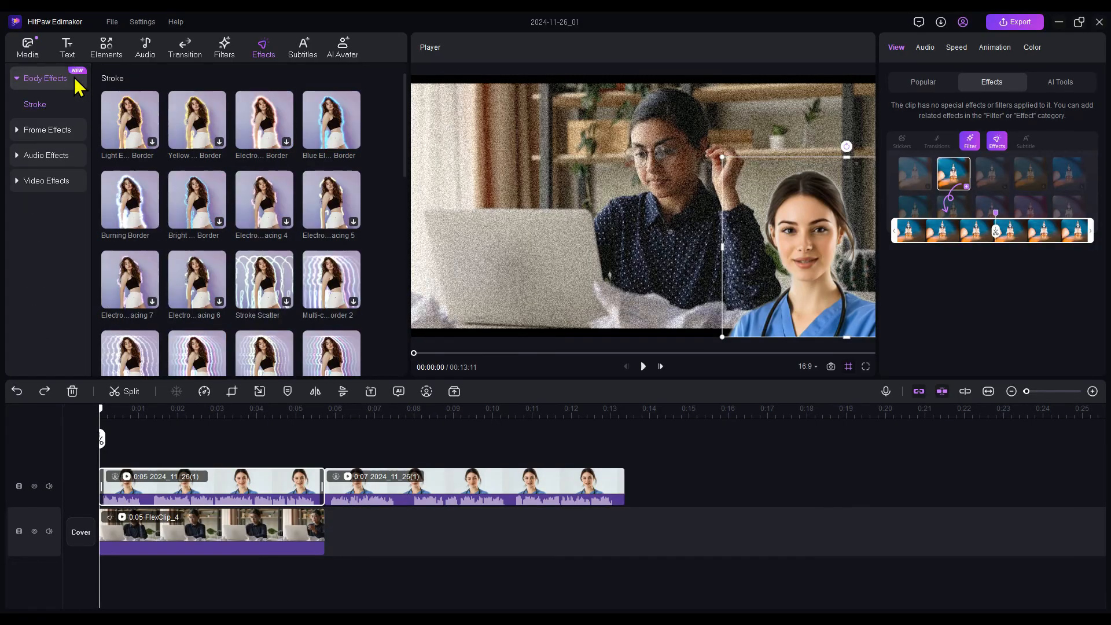
pyautogui.moveTo(324, 112)
pyautogui.mouseDown()
pyautogui.moveTo(327, 240)
pyautogui.moveTo(189, 467)
pyautogui.moveTo(161, 478)
pyautogui.moveTo(170, 483)
pyautogui.mouseUp()
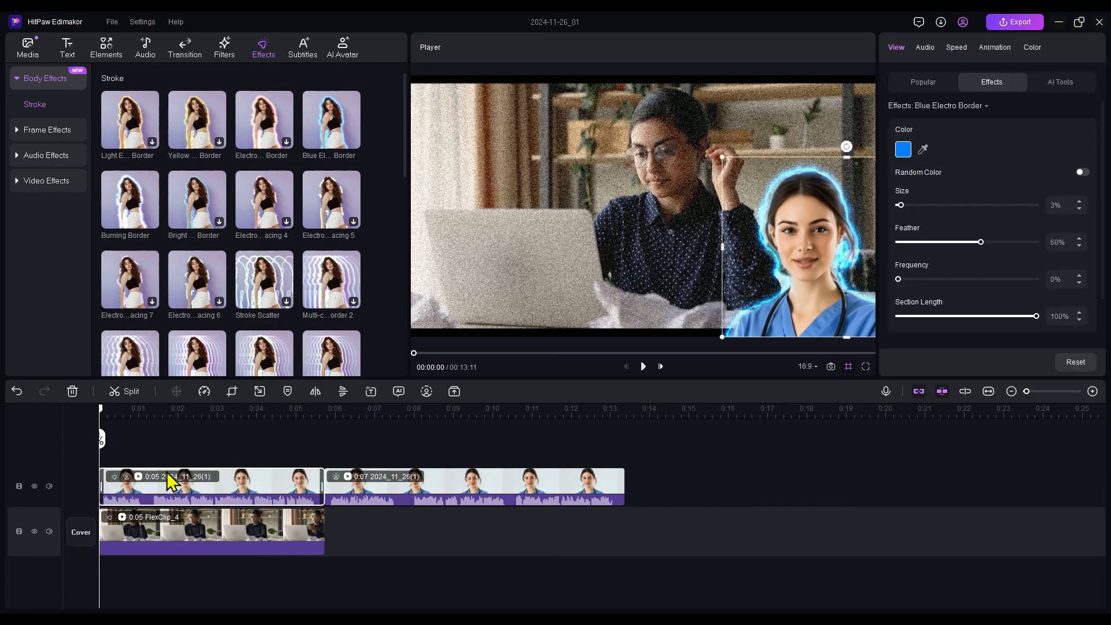
pyautogui.press('space')
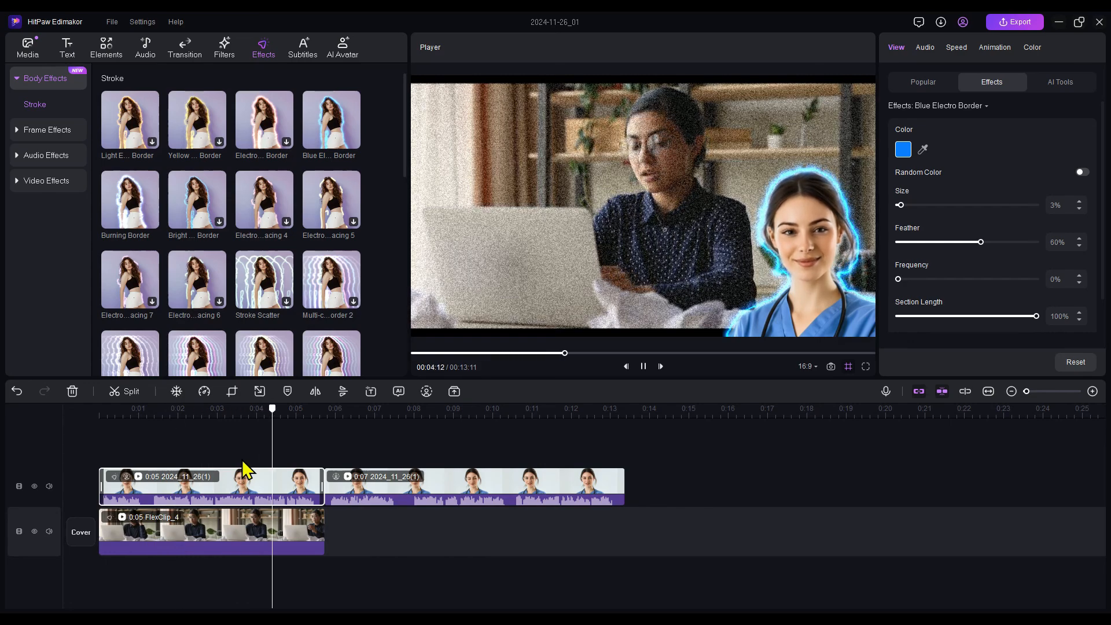
pyautogui.press('space')
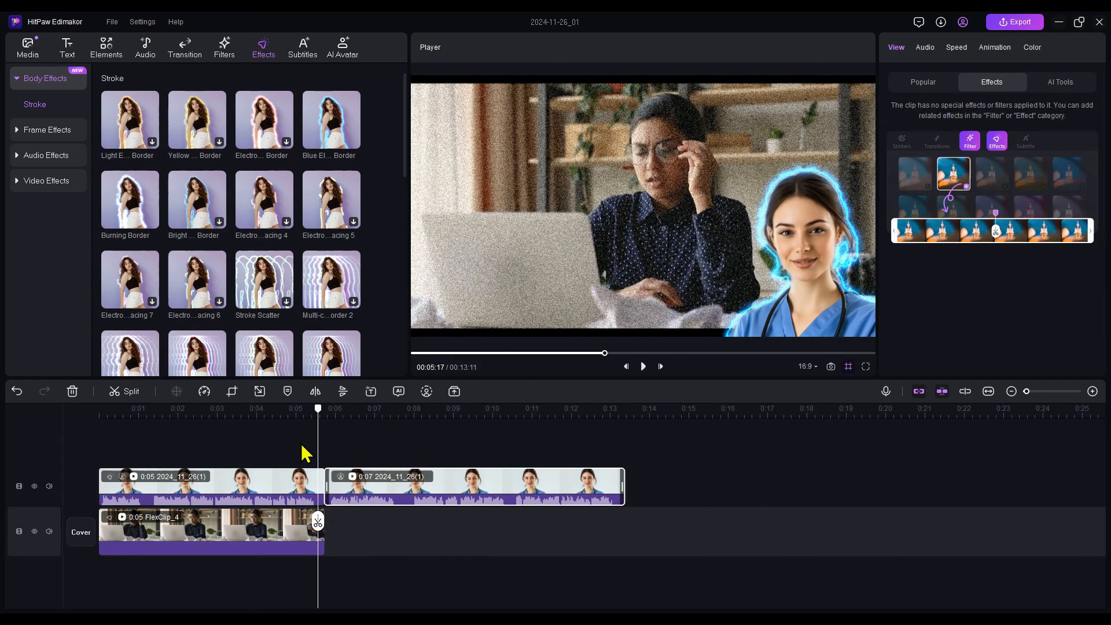
# Add the trending HELLO text template on a new track above the nurse clips, near the start of the timeline
pyautogui.click(77, 53)
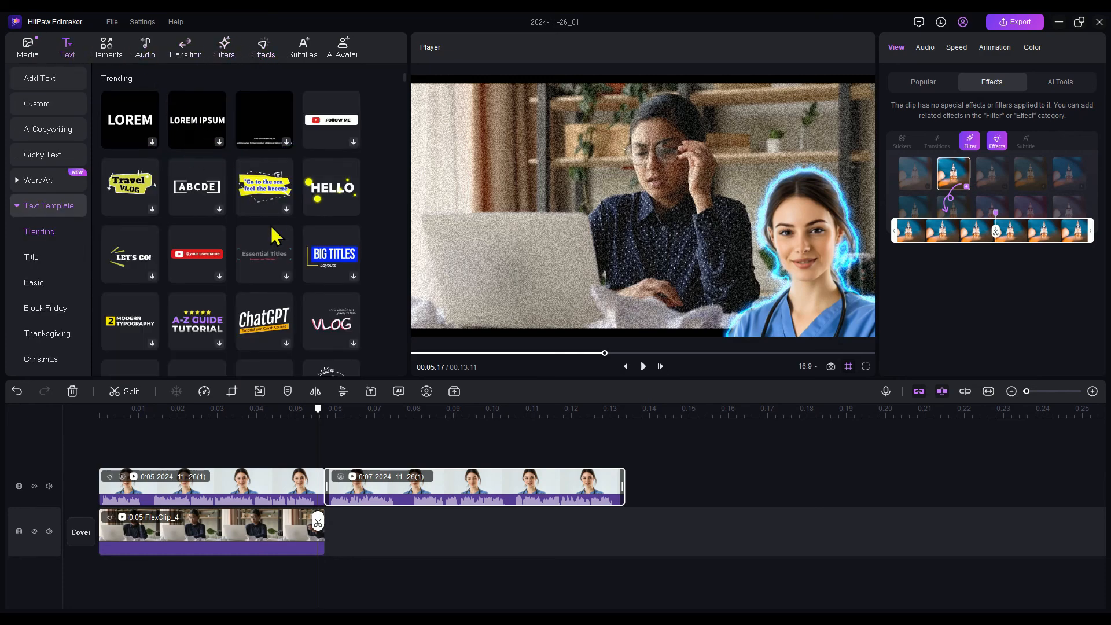
pyautogui.scroll(-2, 272, 237)
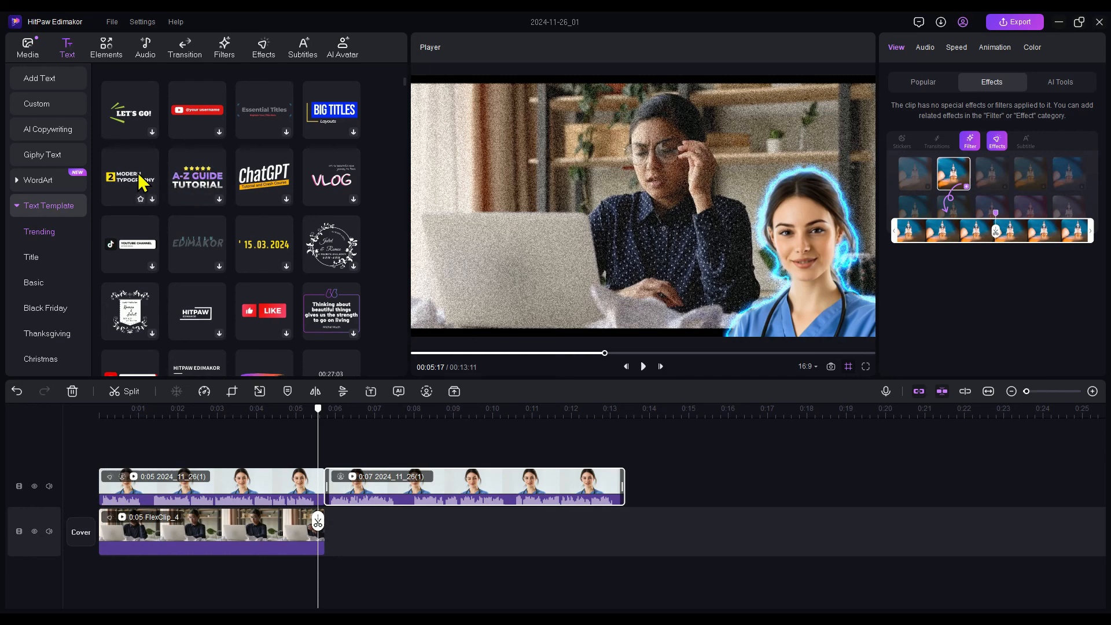
pyautogui.scroll(2, 186, 172)
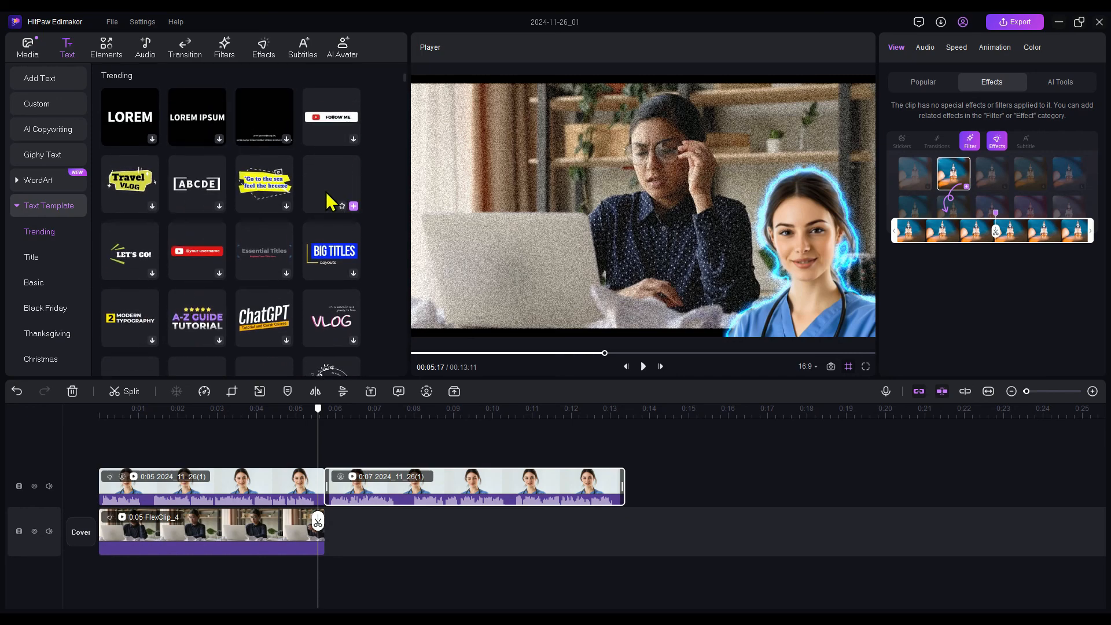
pyautogui.moveTo(322, 193); pyautogui.dragTo(113, 458)
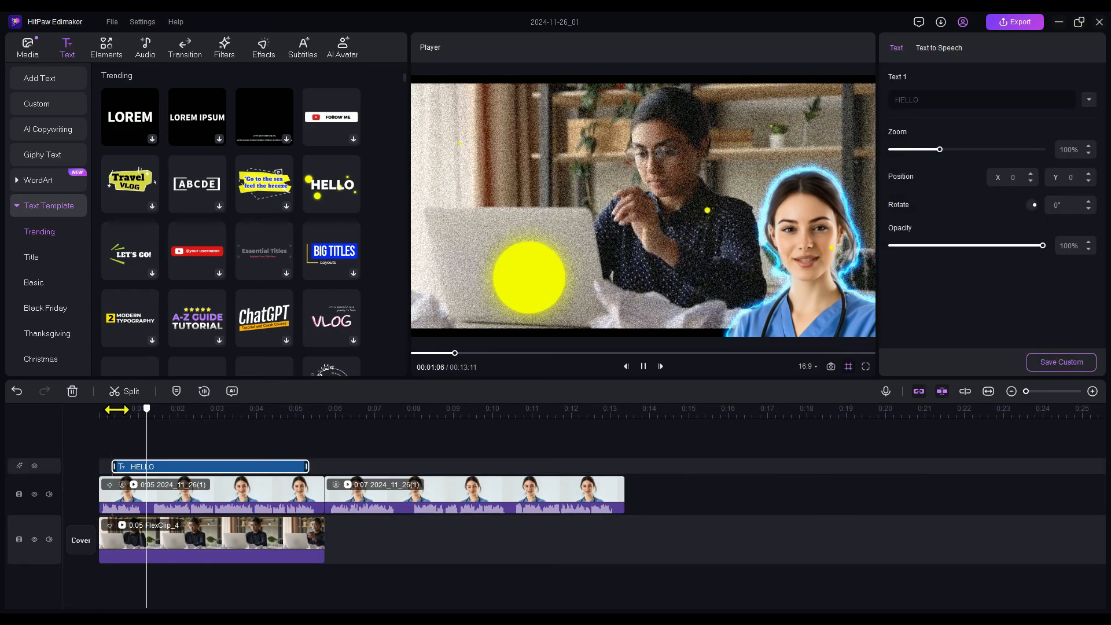
# Scale the HELLO title to 46%, change its text to "Xenzia" and play the title animation from the start
pyautogui.click(649, 211)
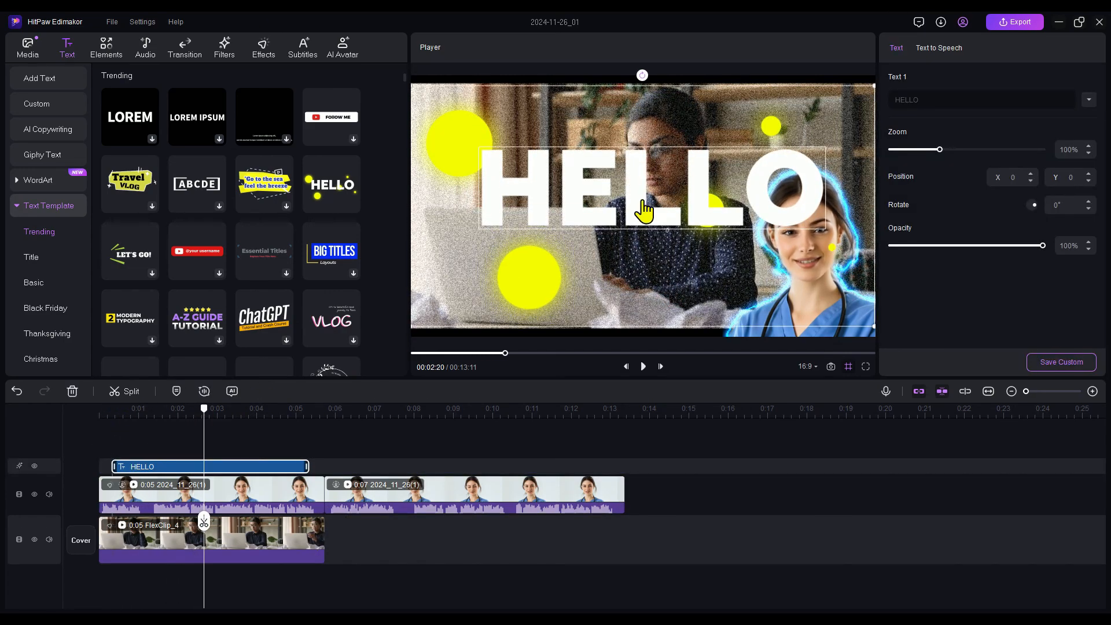
pyautogui.click(912, 149)
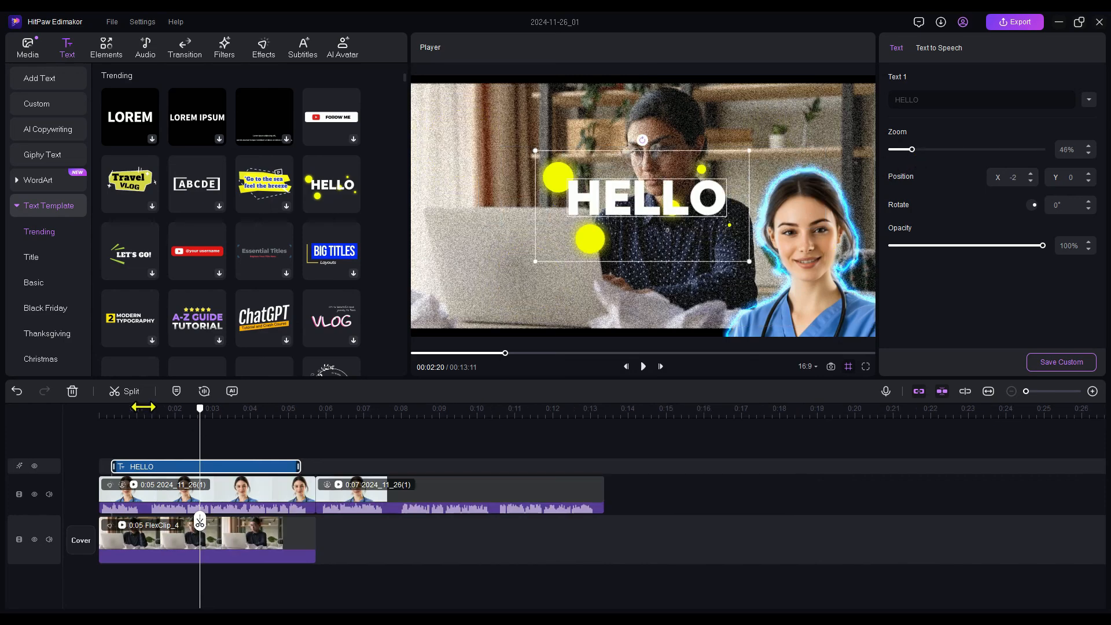
pyautogui.moveTo(939, 100); pyautogui.dragTo(822, 100)
pyautogui.write('Xenzia')
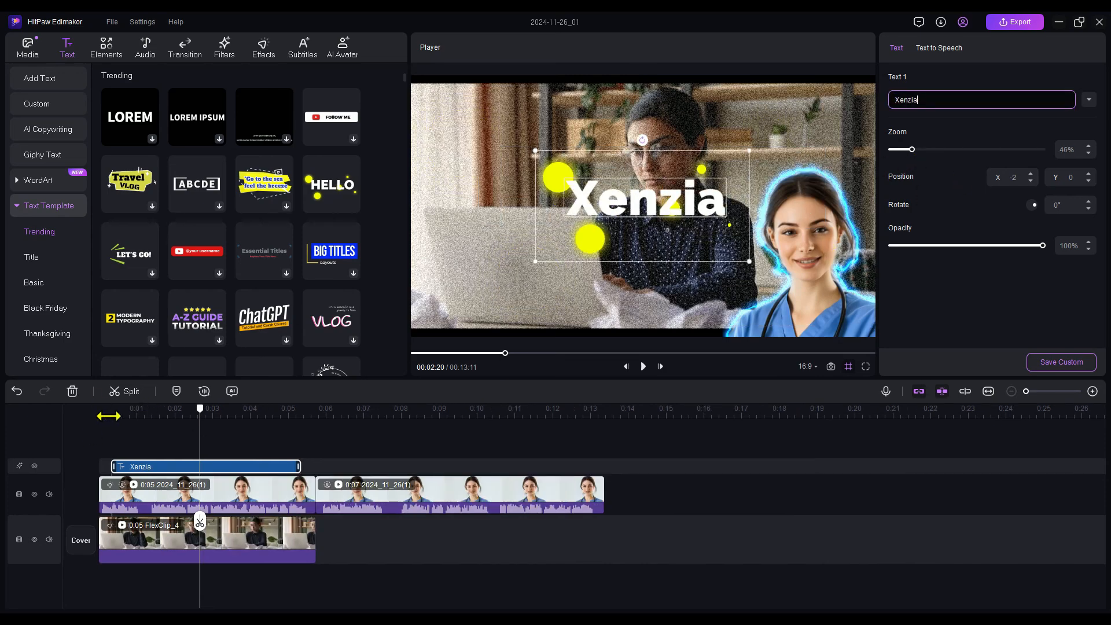
pyautogui.click(109, 416)
pyautogui.press('space')
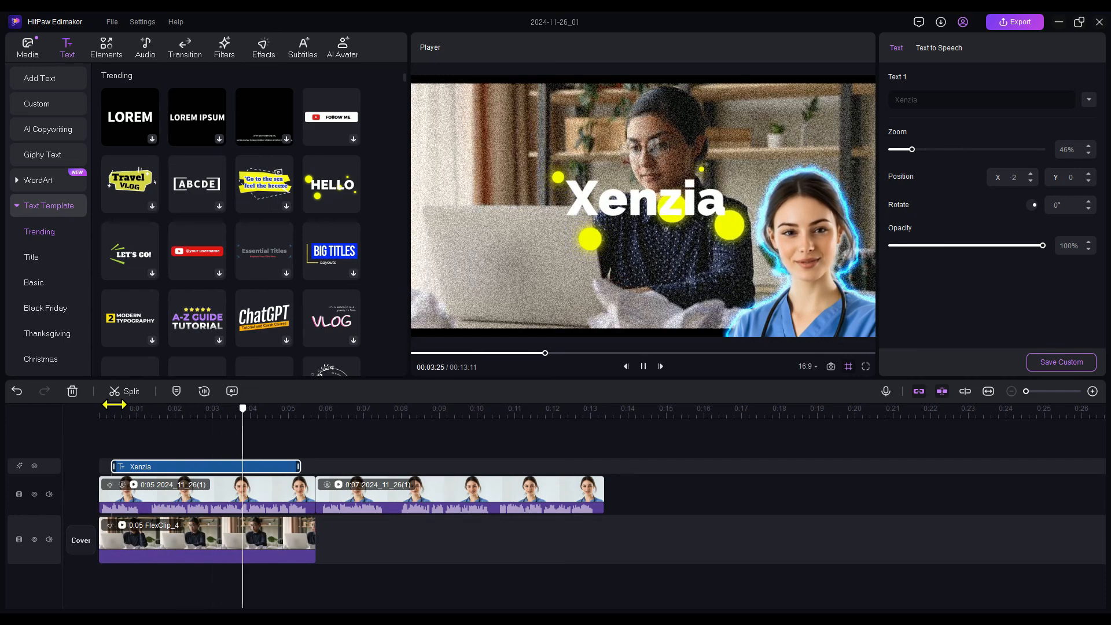
pyautogui.press('space')
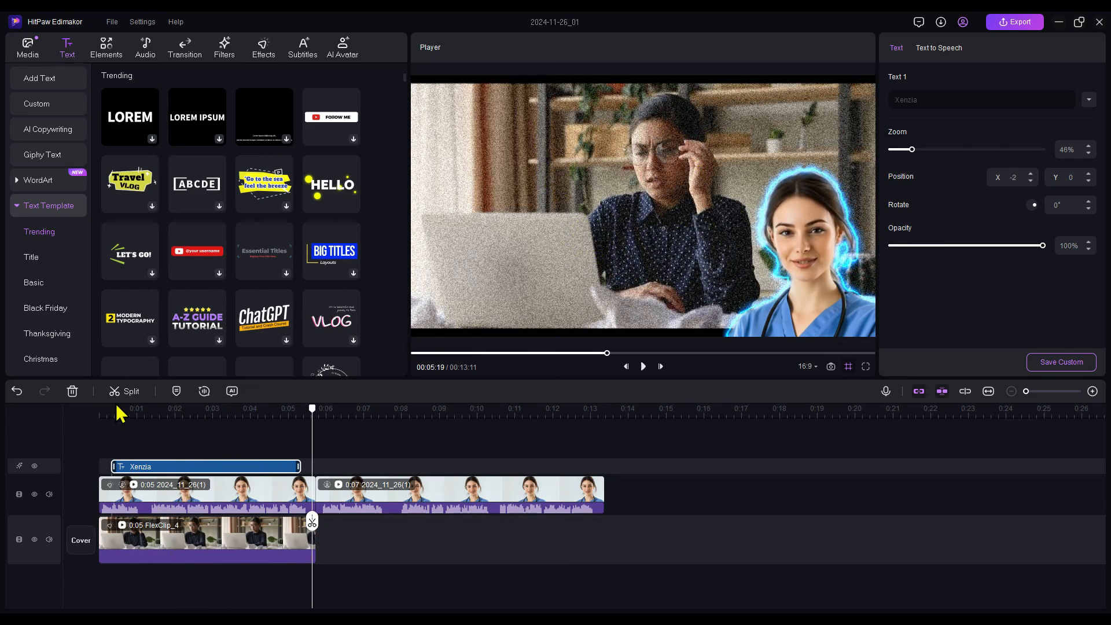
# Look through the Trending and Title text templates down to the Basic category
pyautogui.scroll(-10, 173, 315)
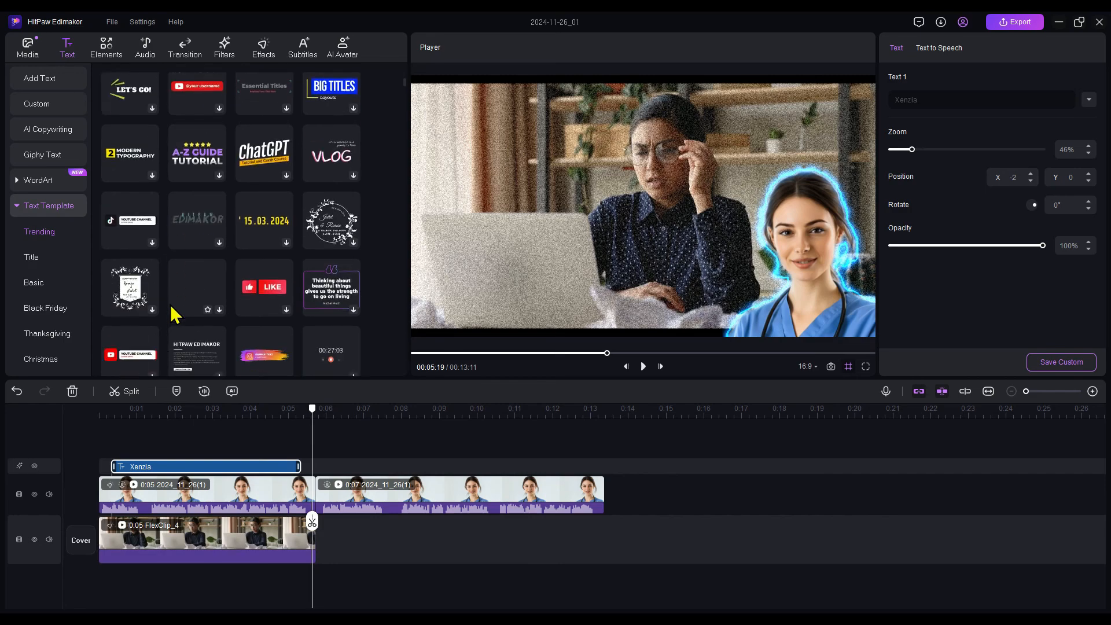
pyautogui.scroll(-10, 174, 316)
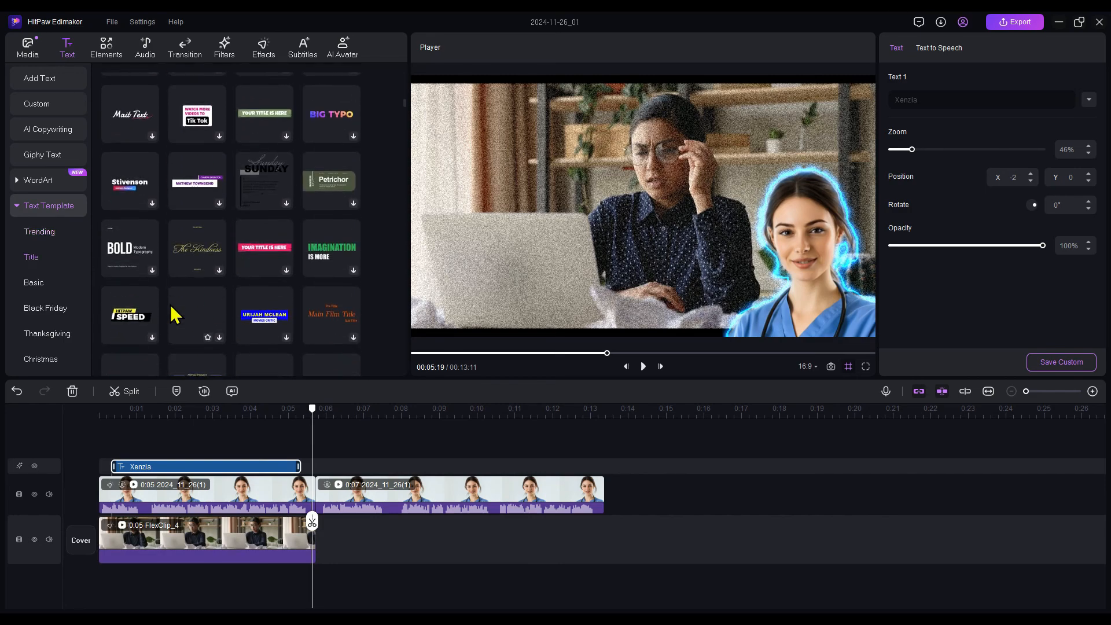
pyautogui.scroll(-10, 174, 315)
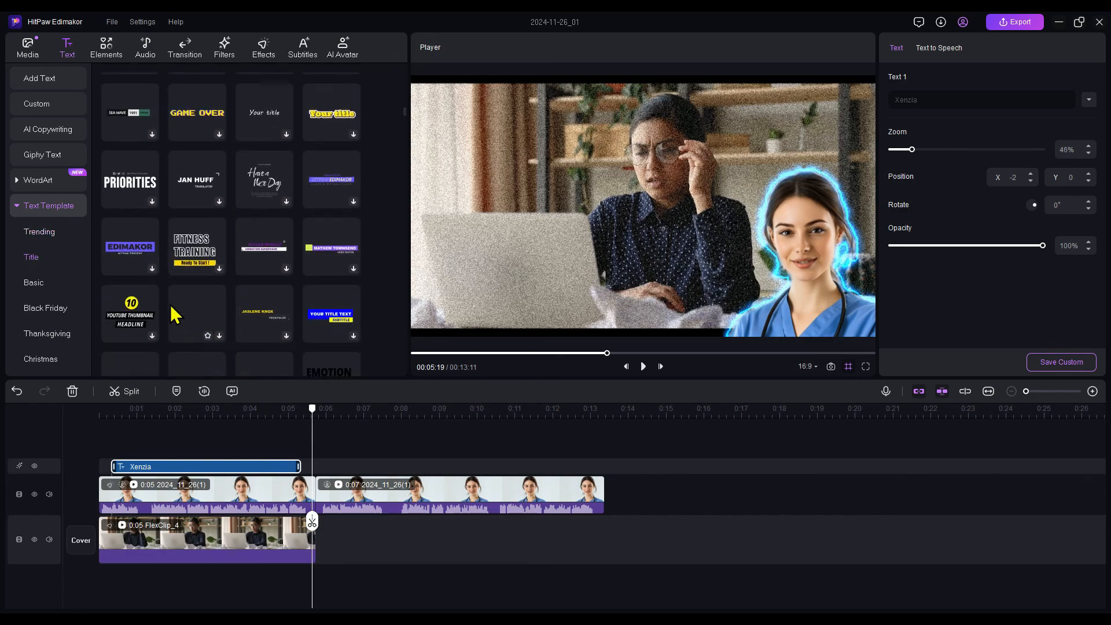
pyautogui.scroll(-3, 174, 315)
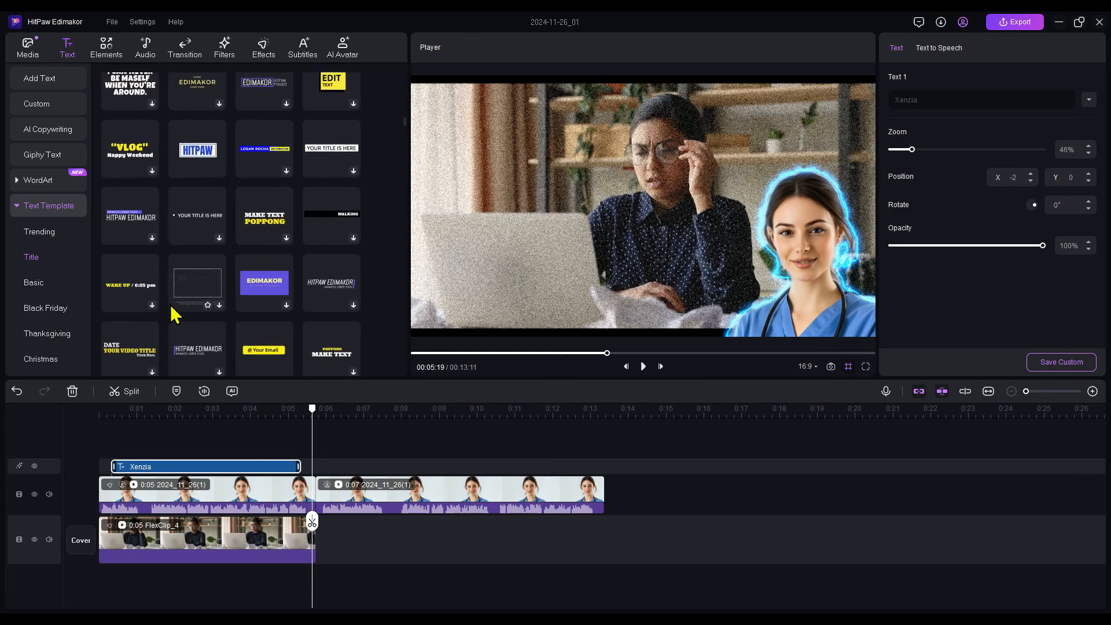
pyautogui.scroll(-3, 174, 315)
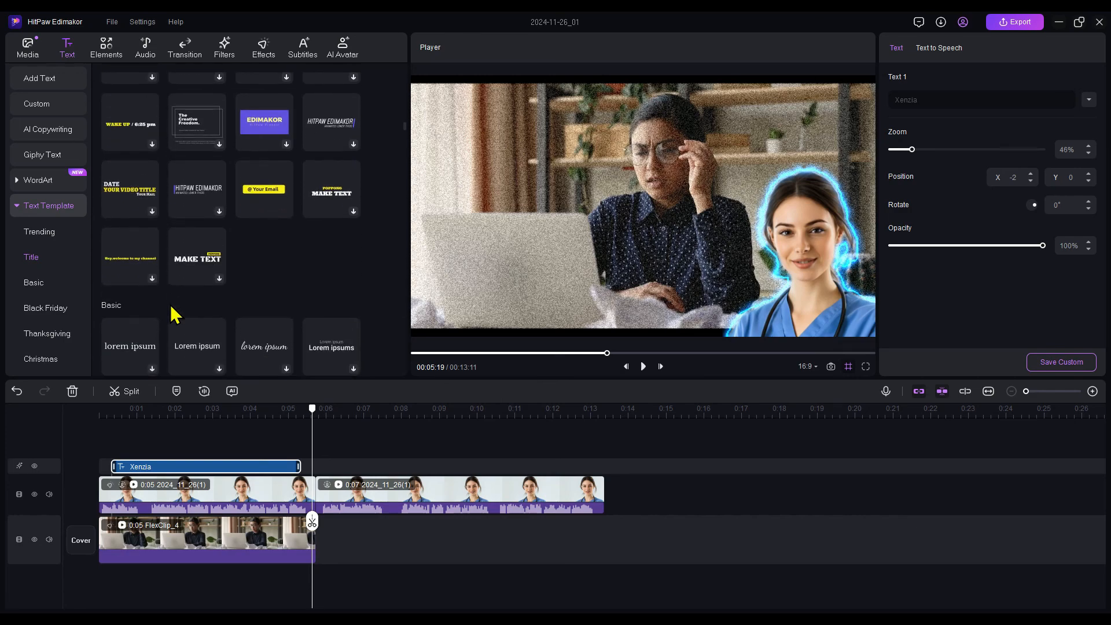